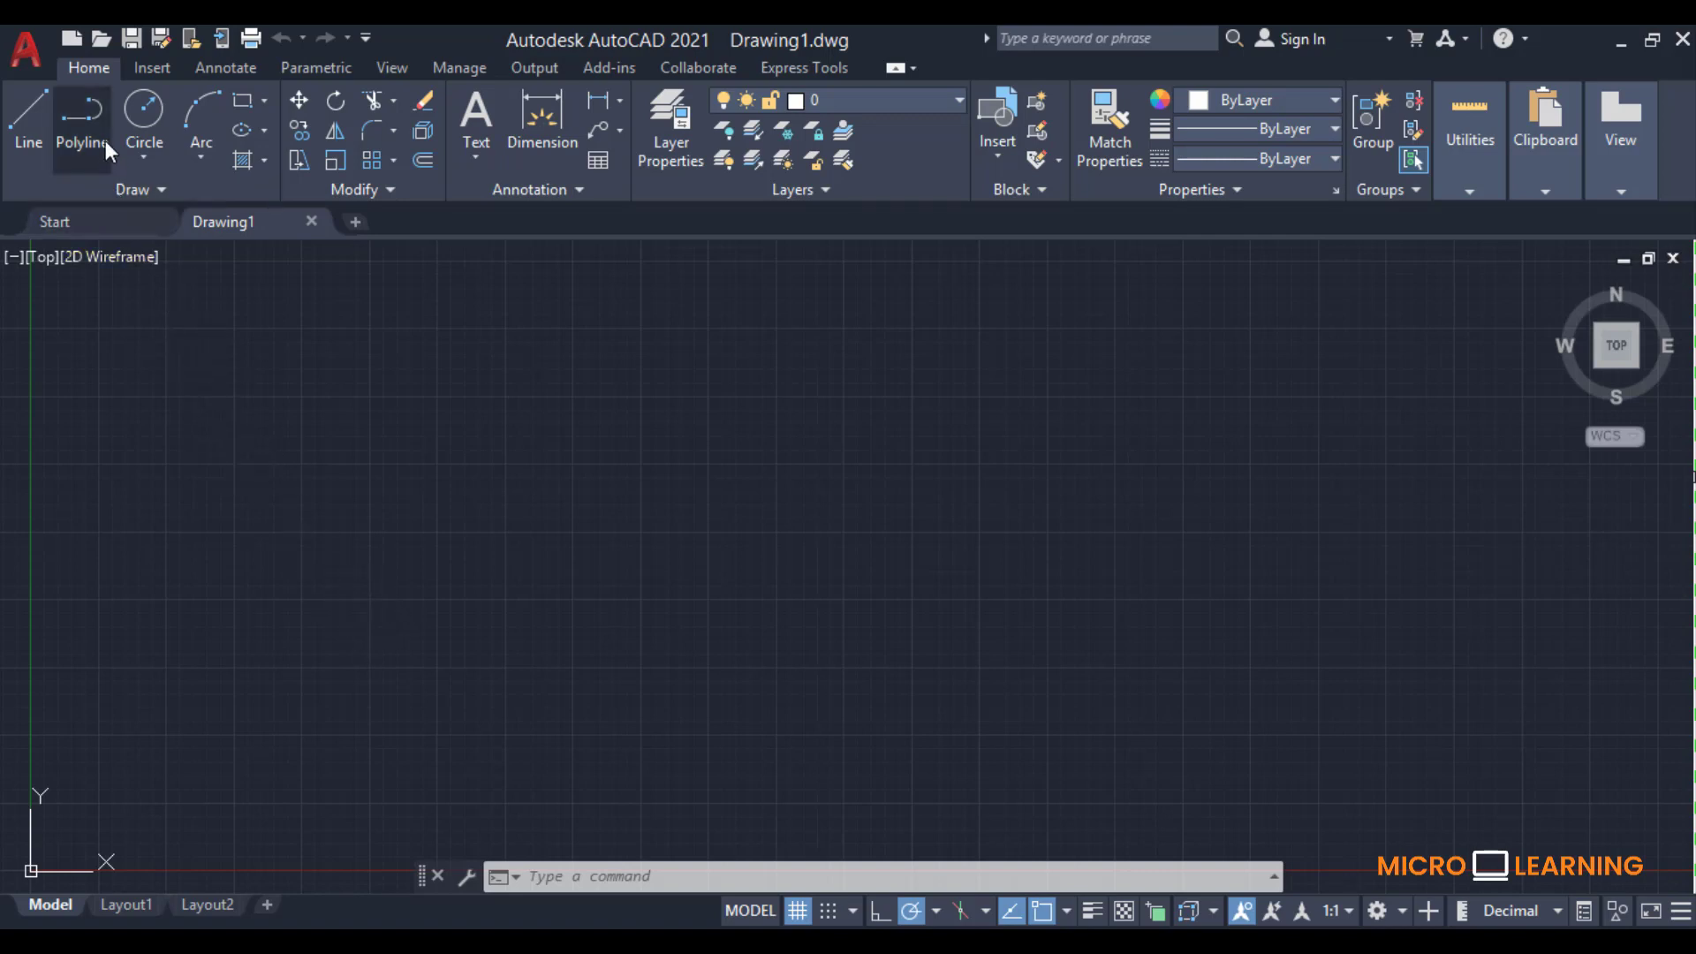
Step: Draw horizontal, vertical and roughly 44° diagonal construction lines through one common point
click(158, 189)
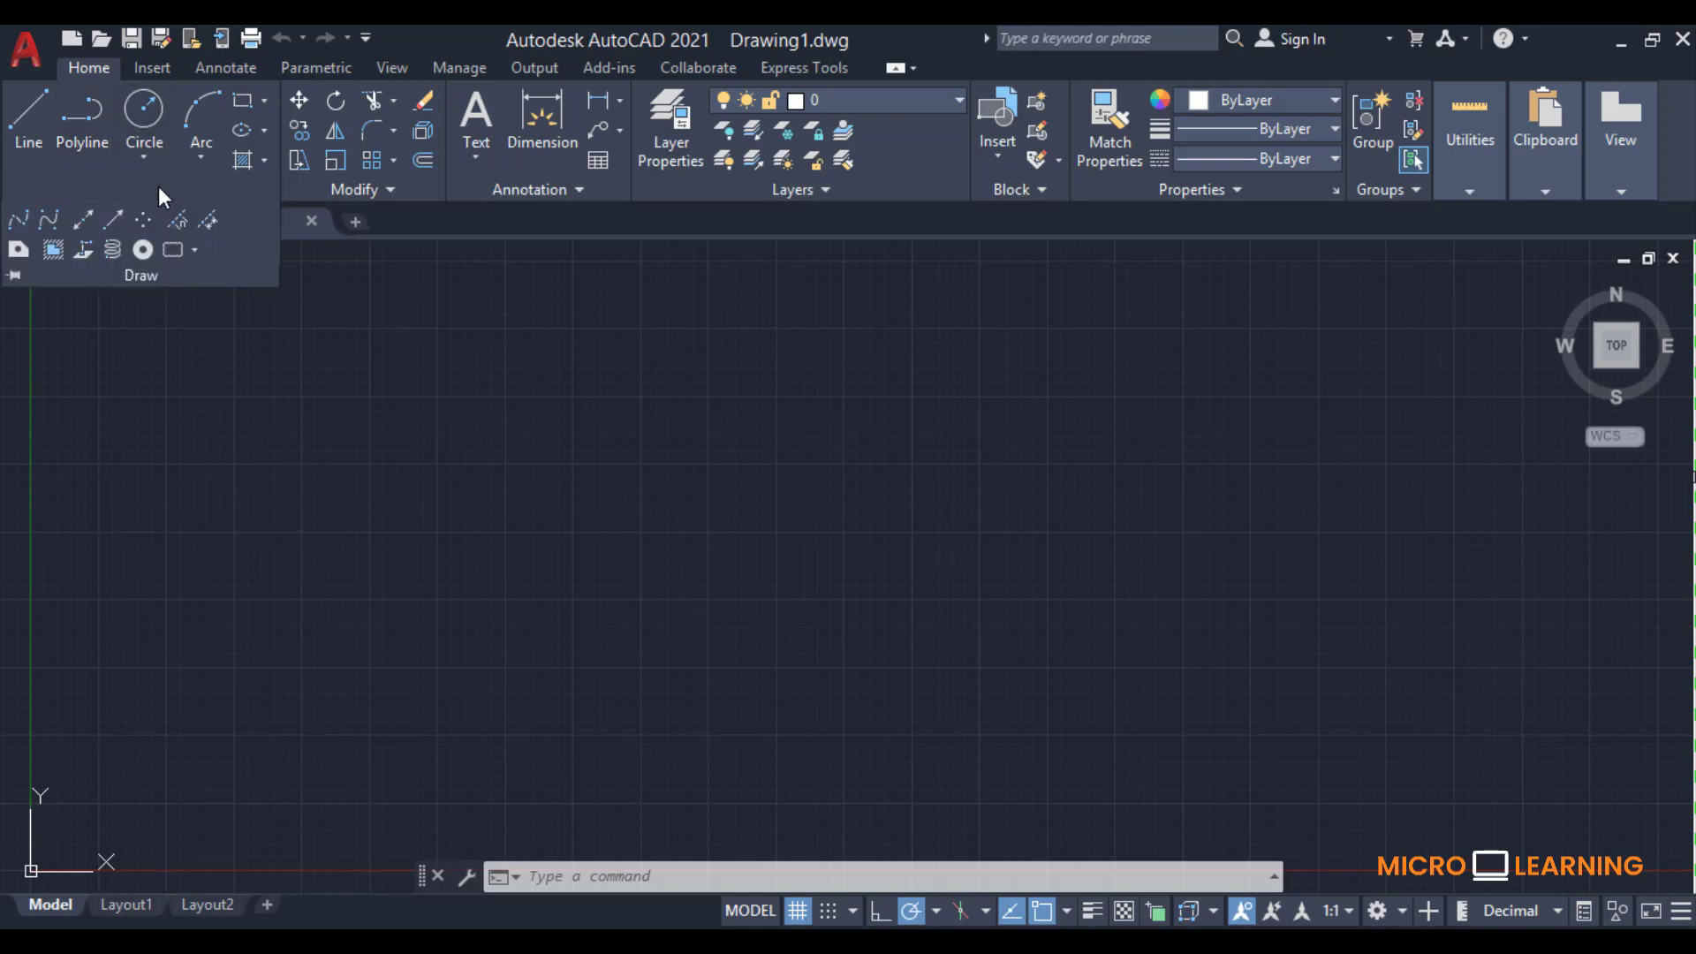
click(82, 220)
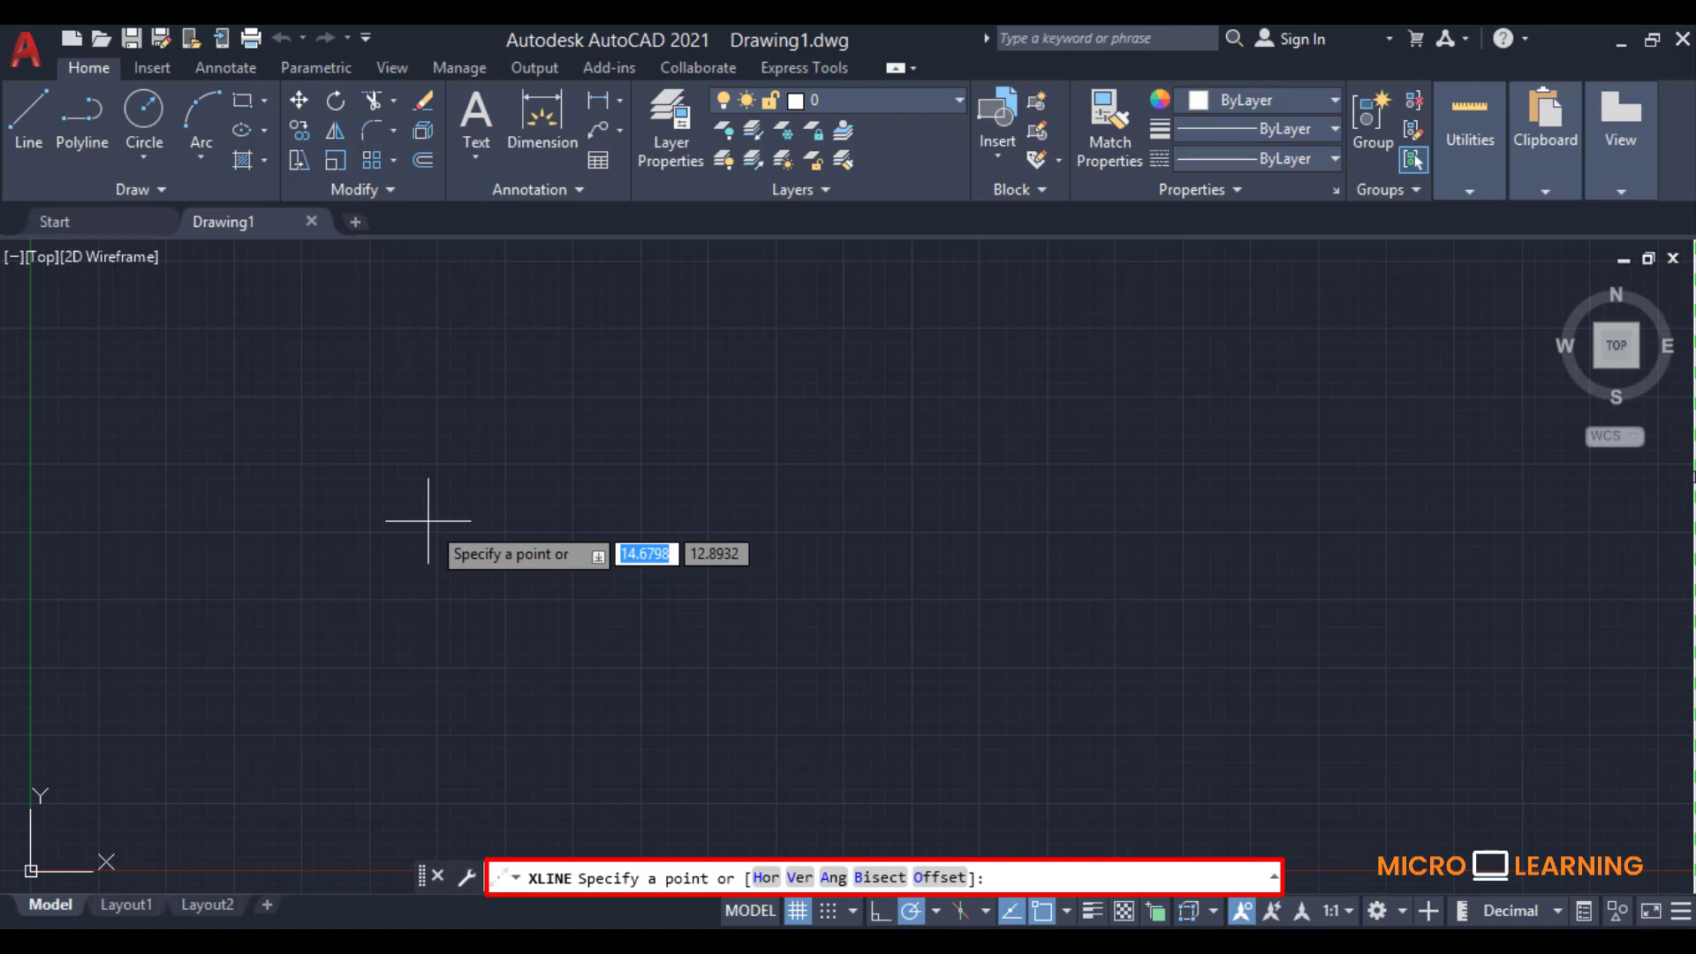
click(590, 537)
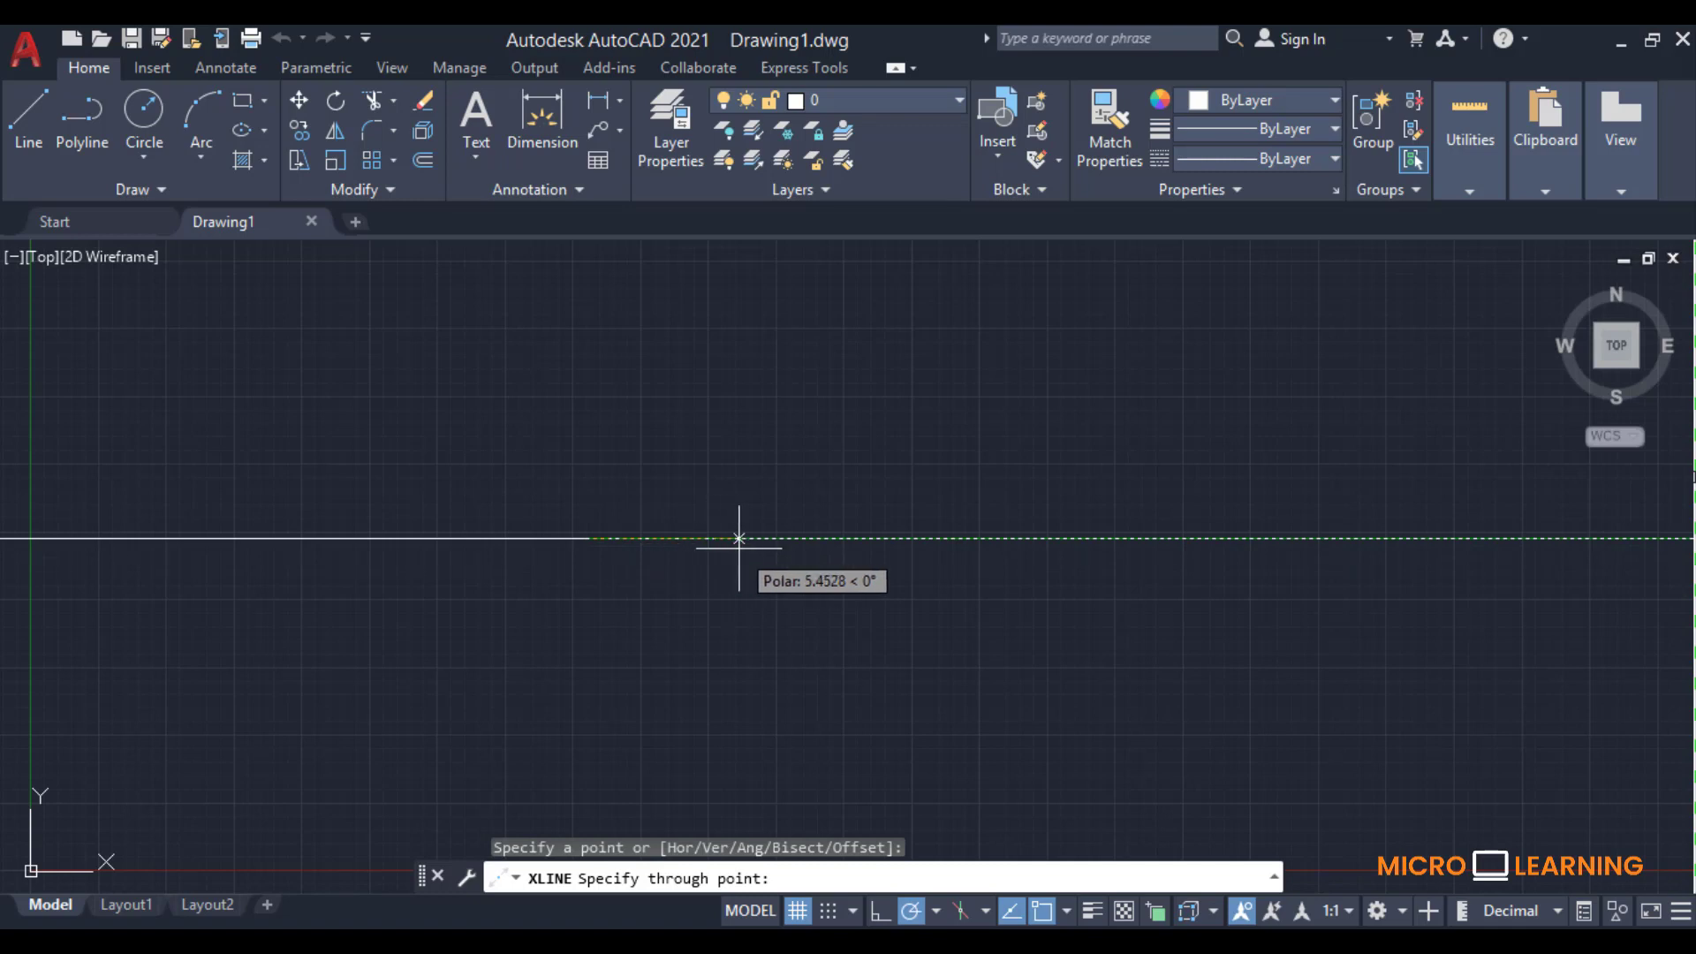
click(865, 538)
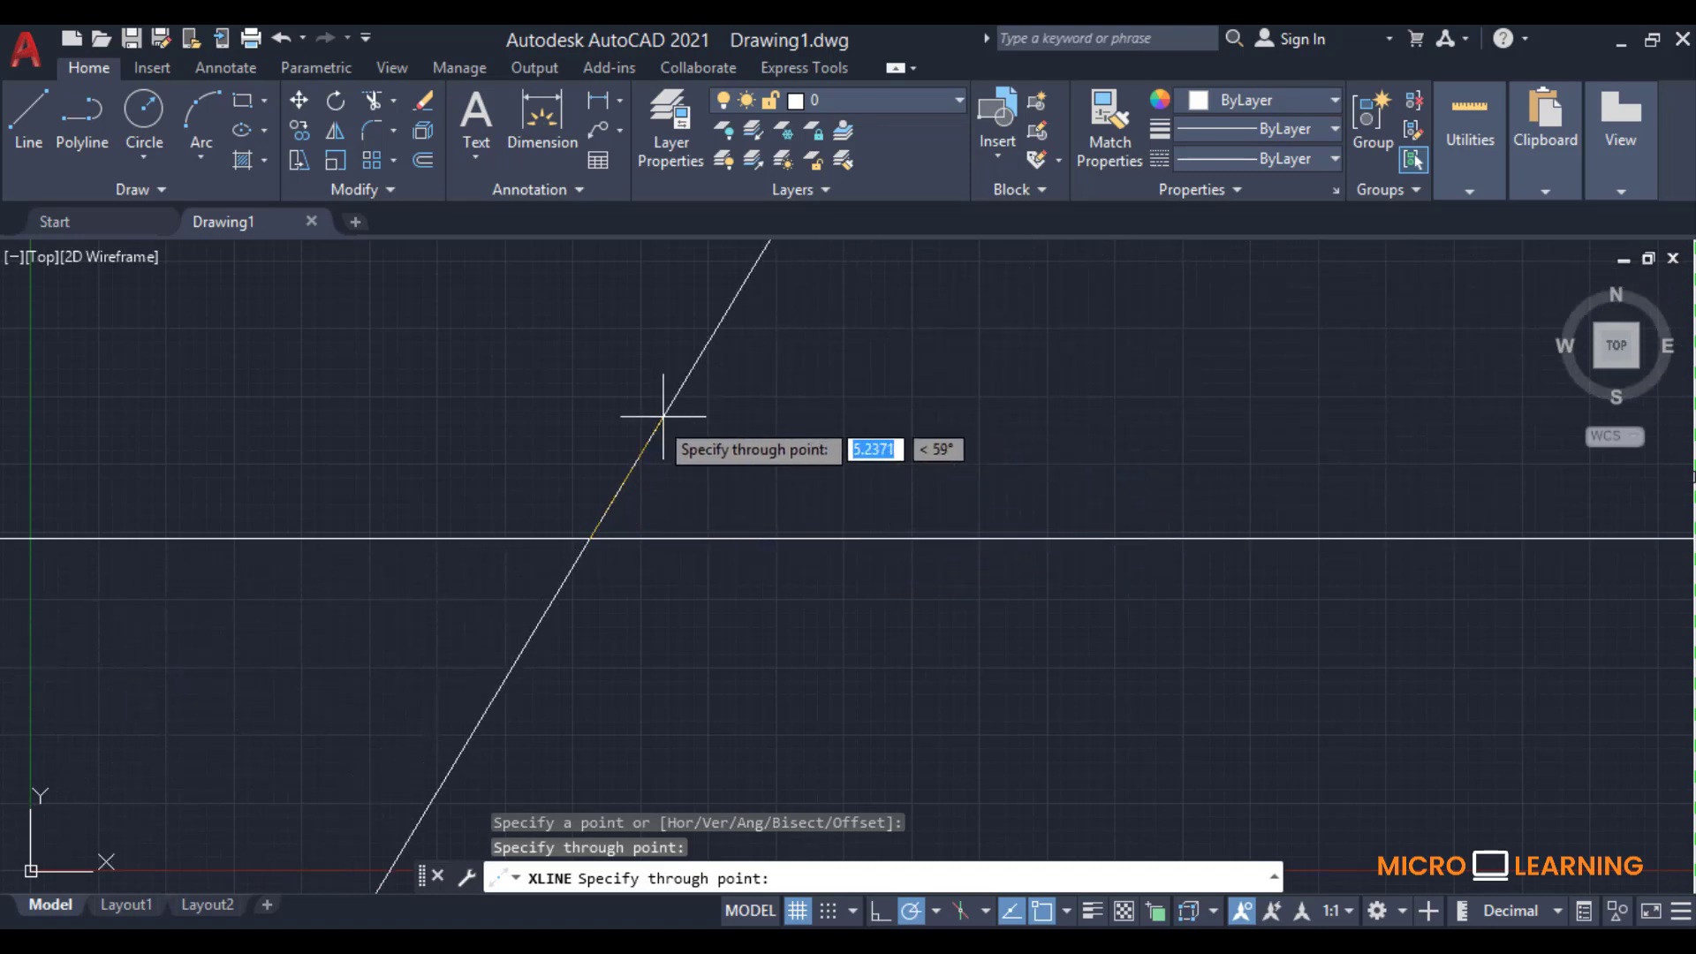
click(590, 328)
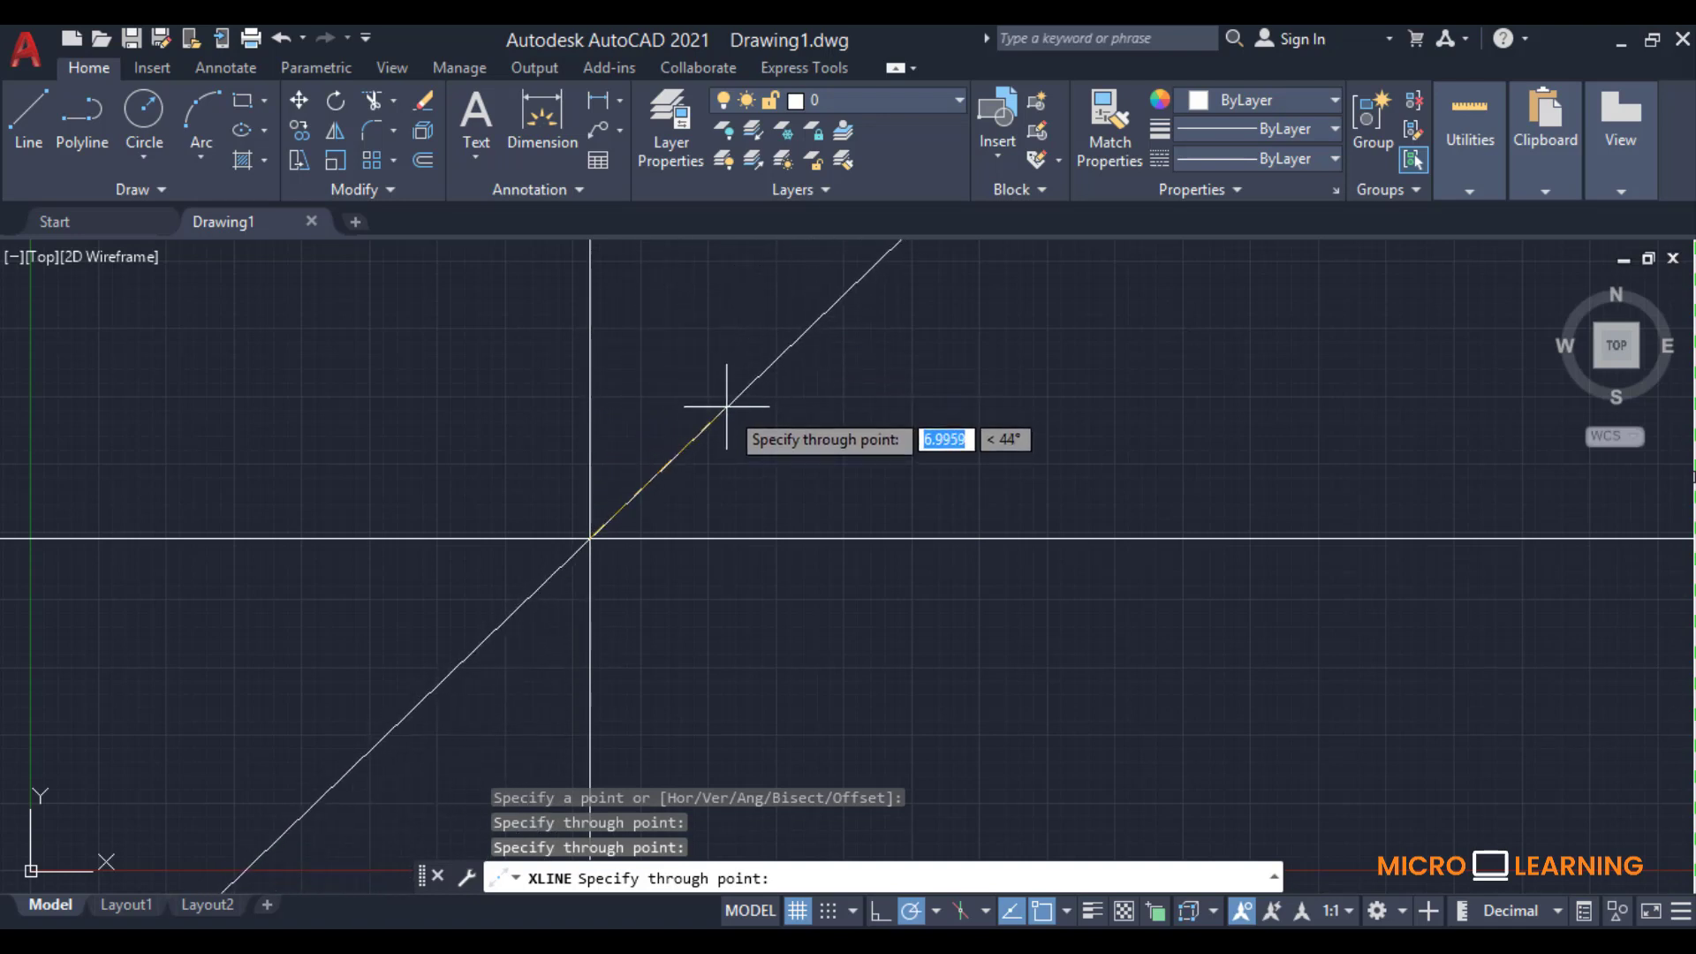
click(726, 406)
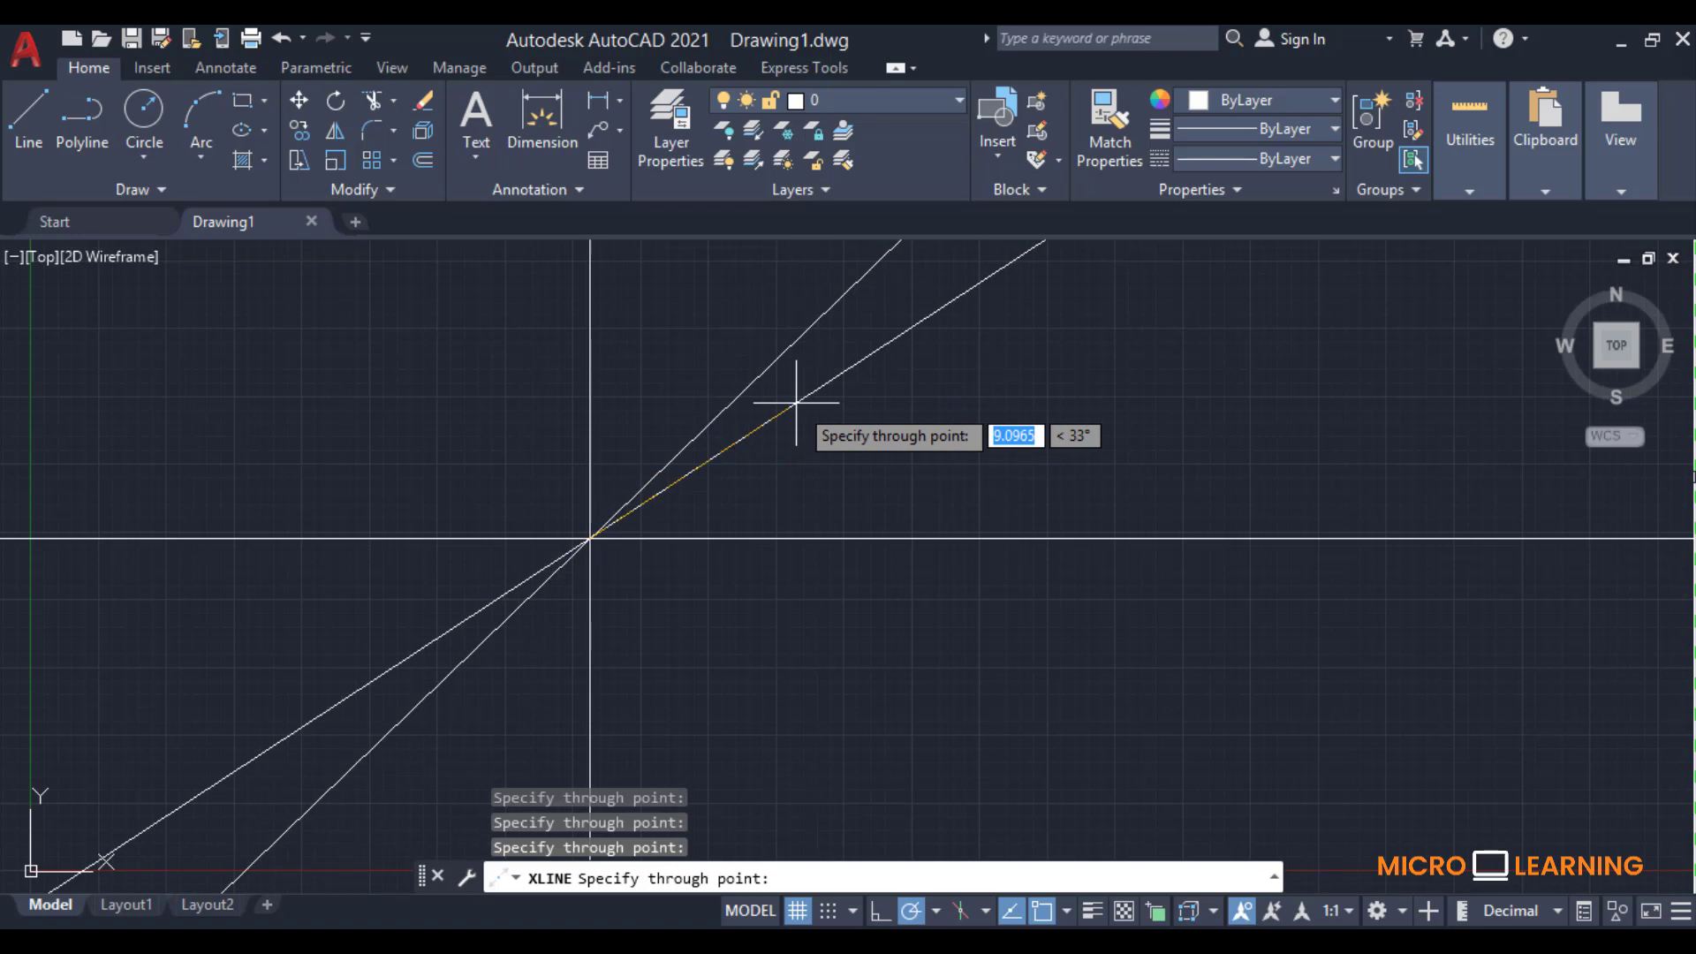
key(Return)
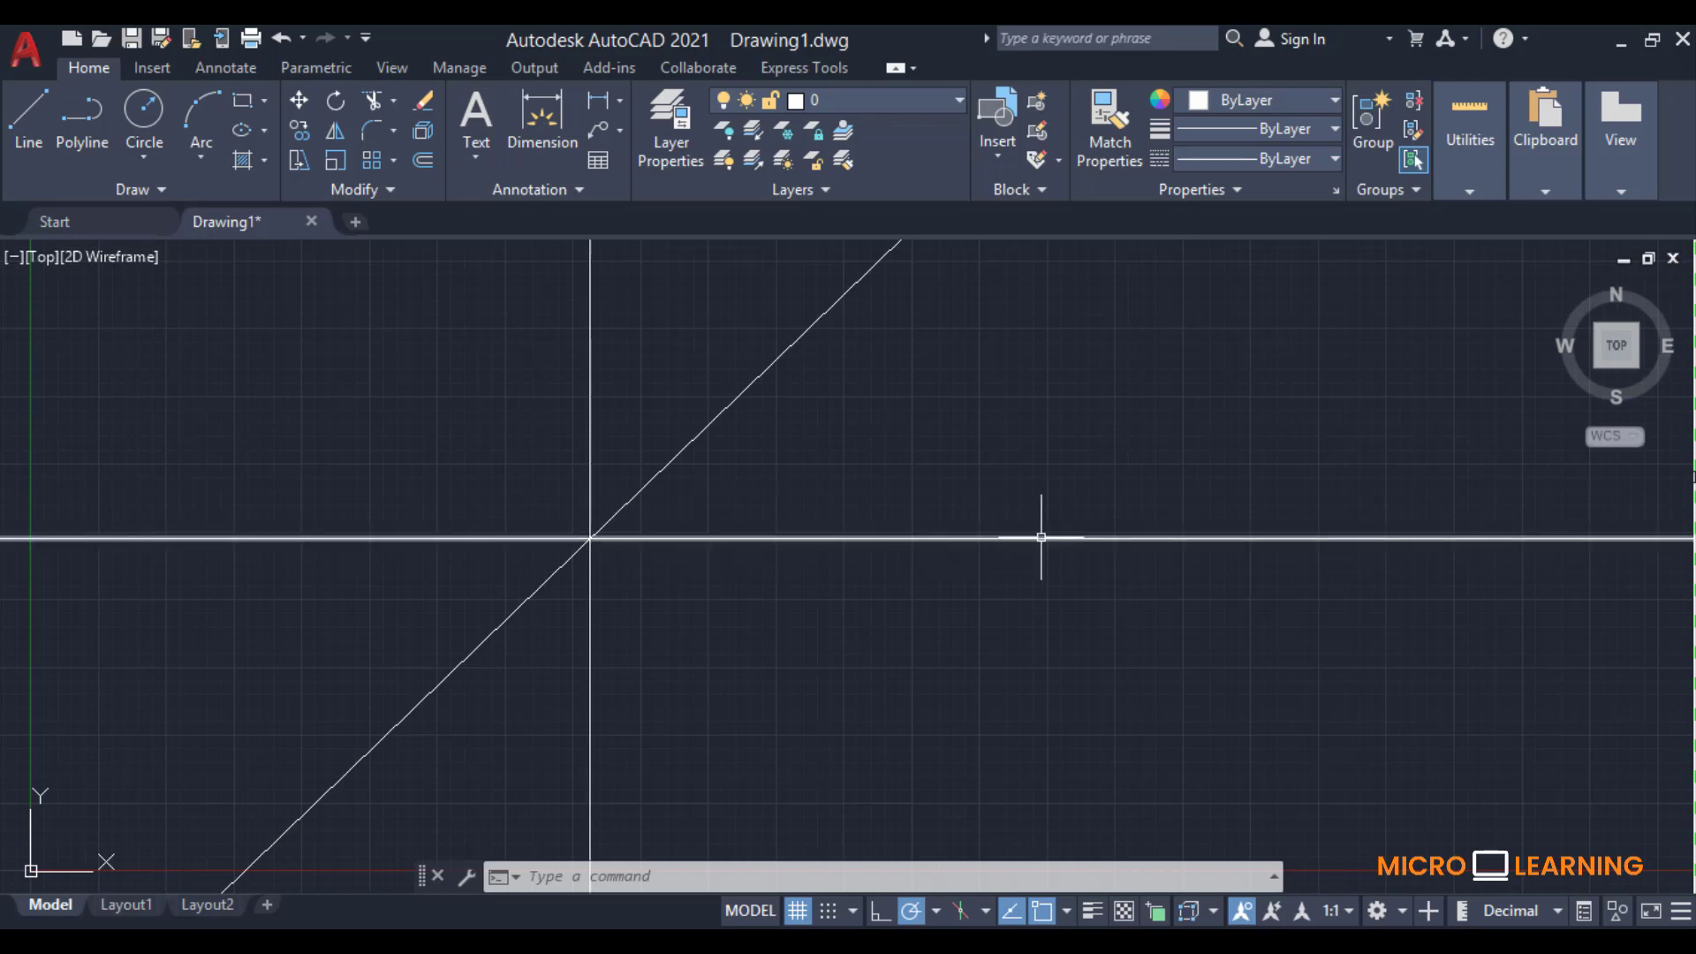
mouse_move(1042, 537)
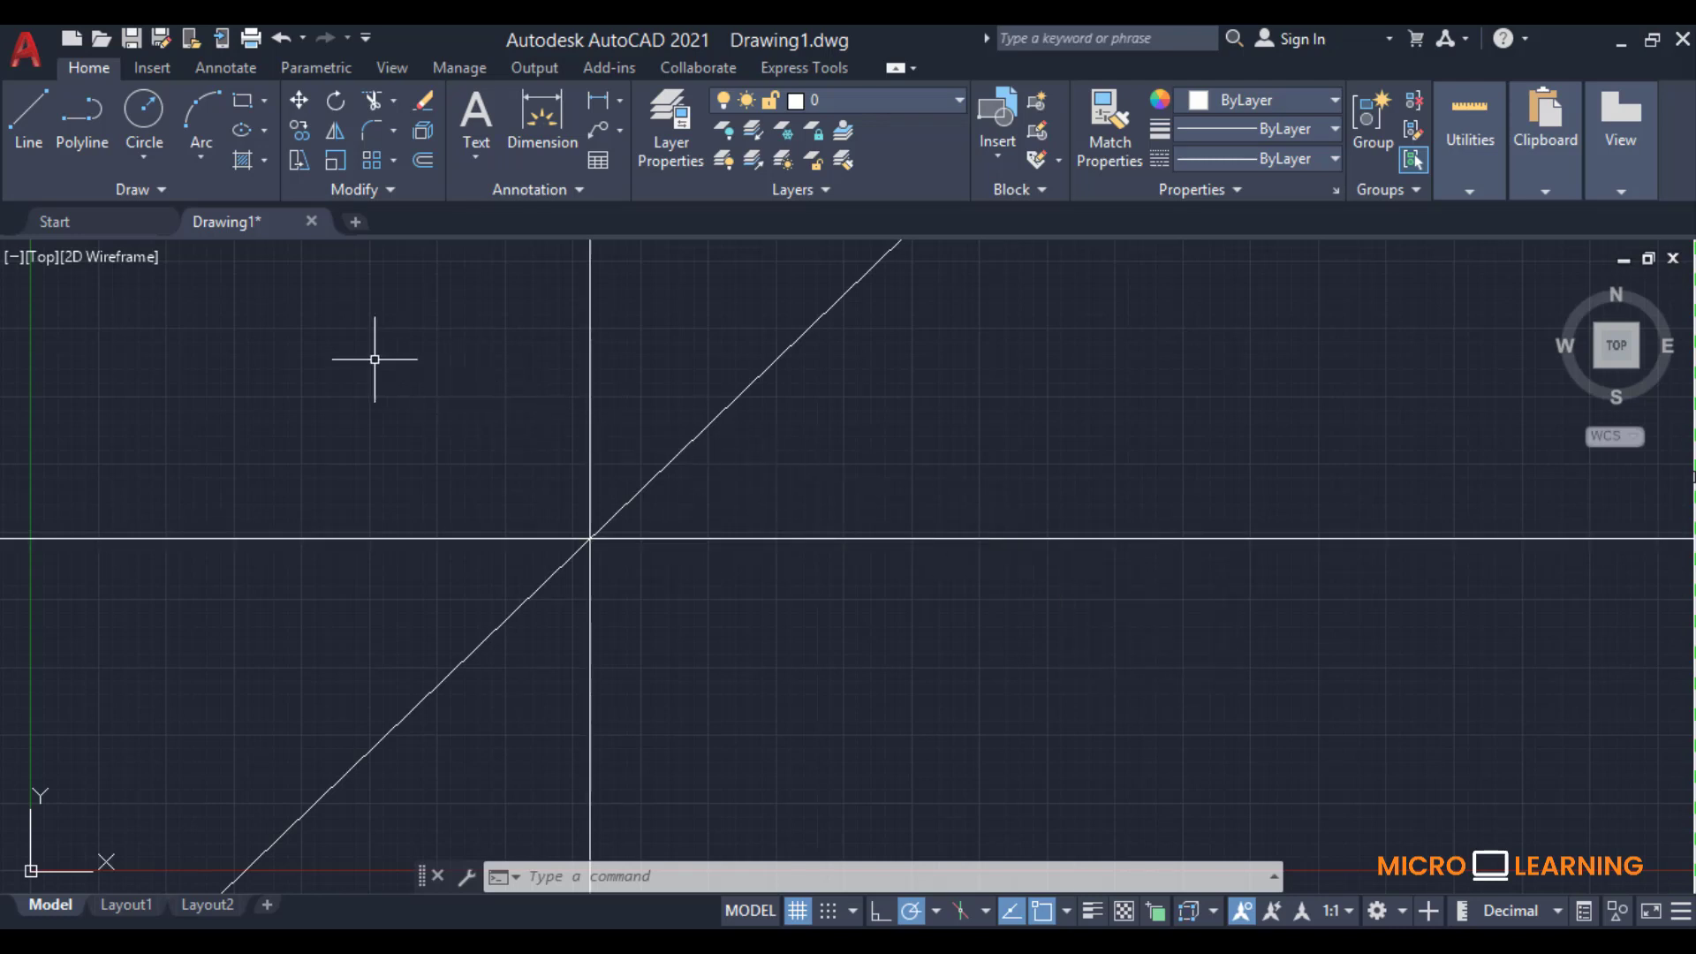
Step: Draw a large circle centred on the intersection of the three construction lines
click(142, 113)
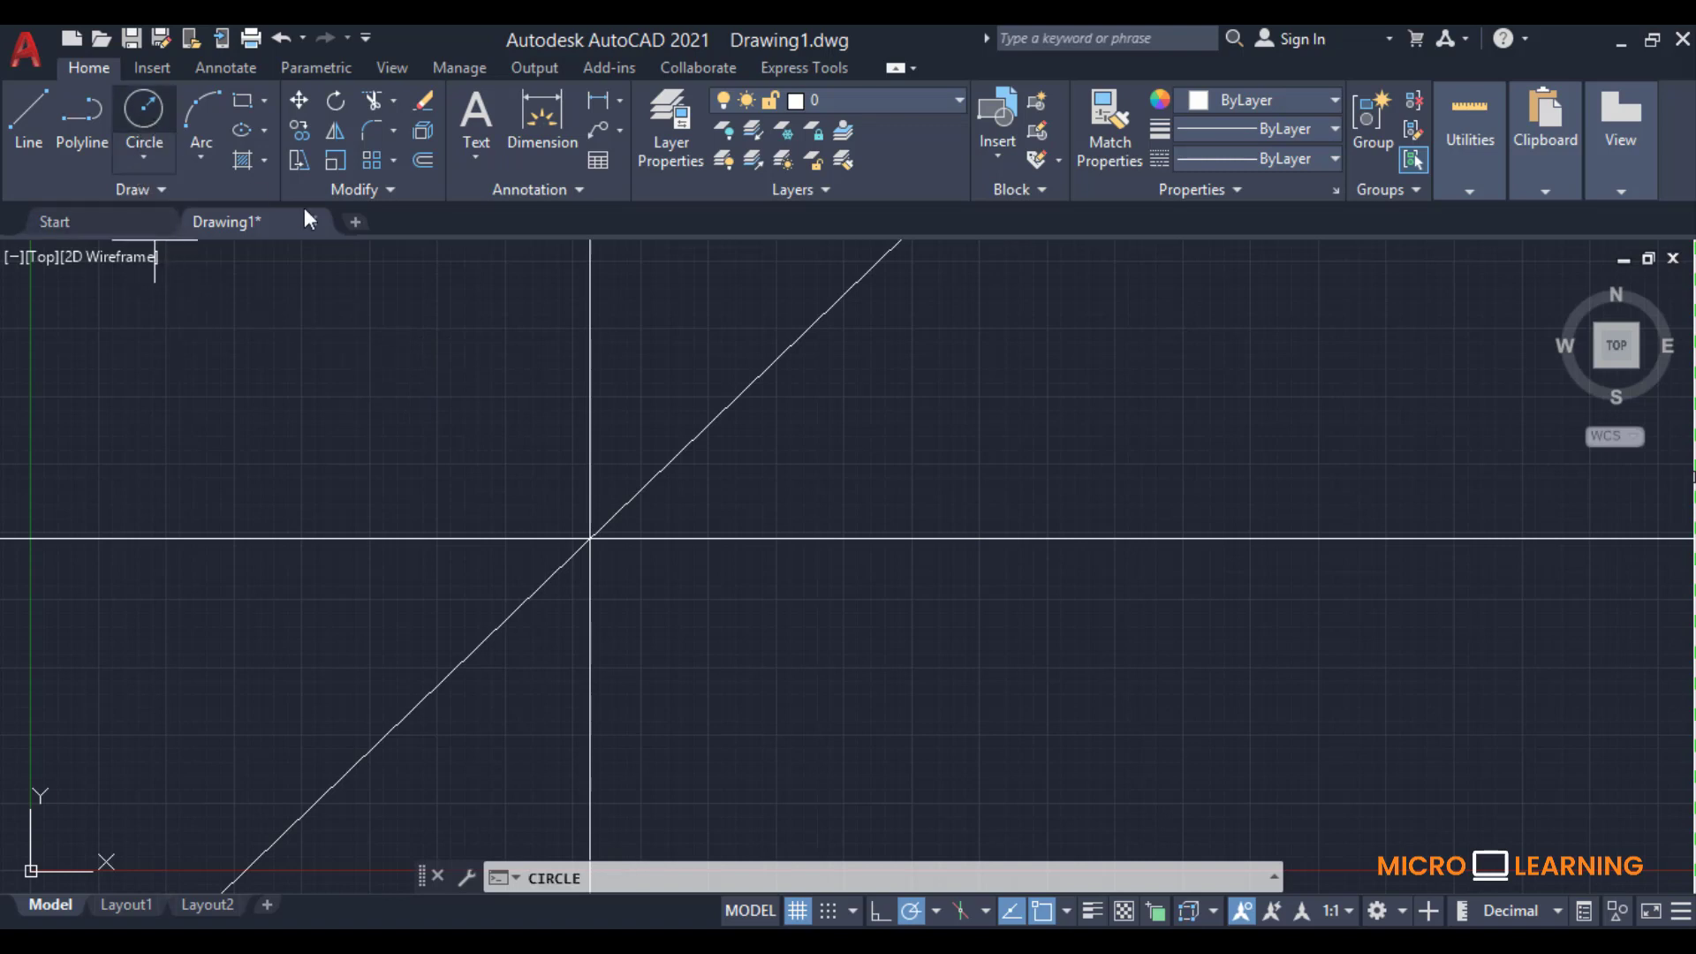
click(590, 537)
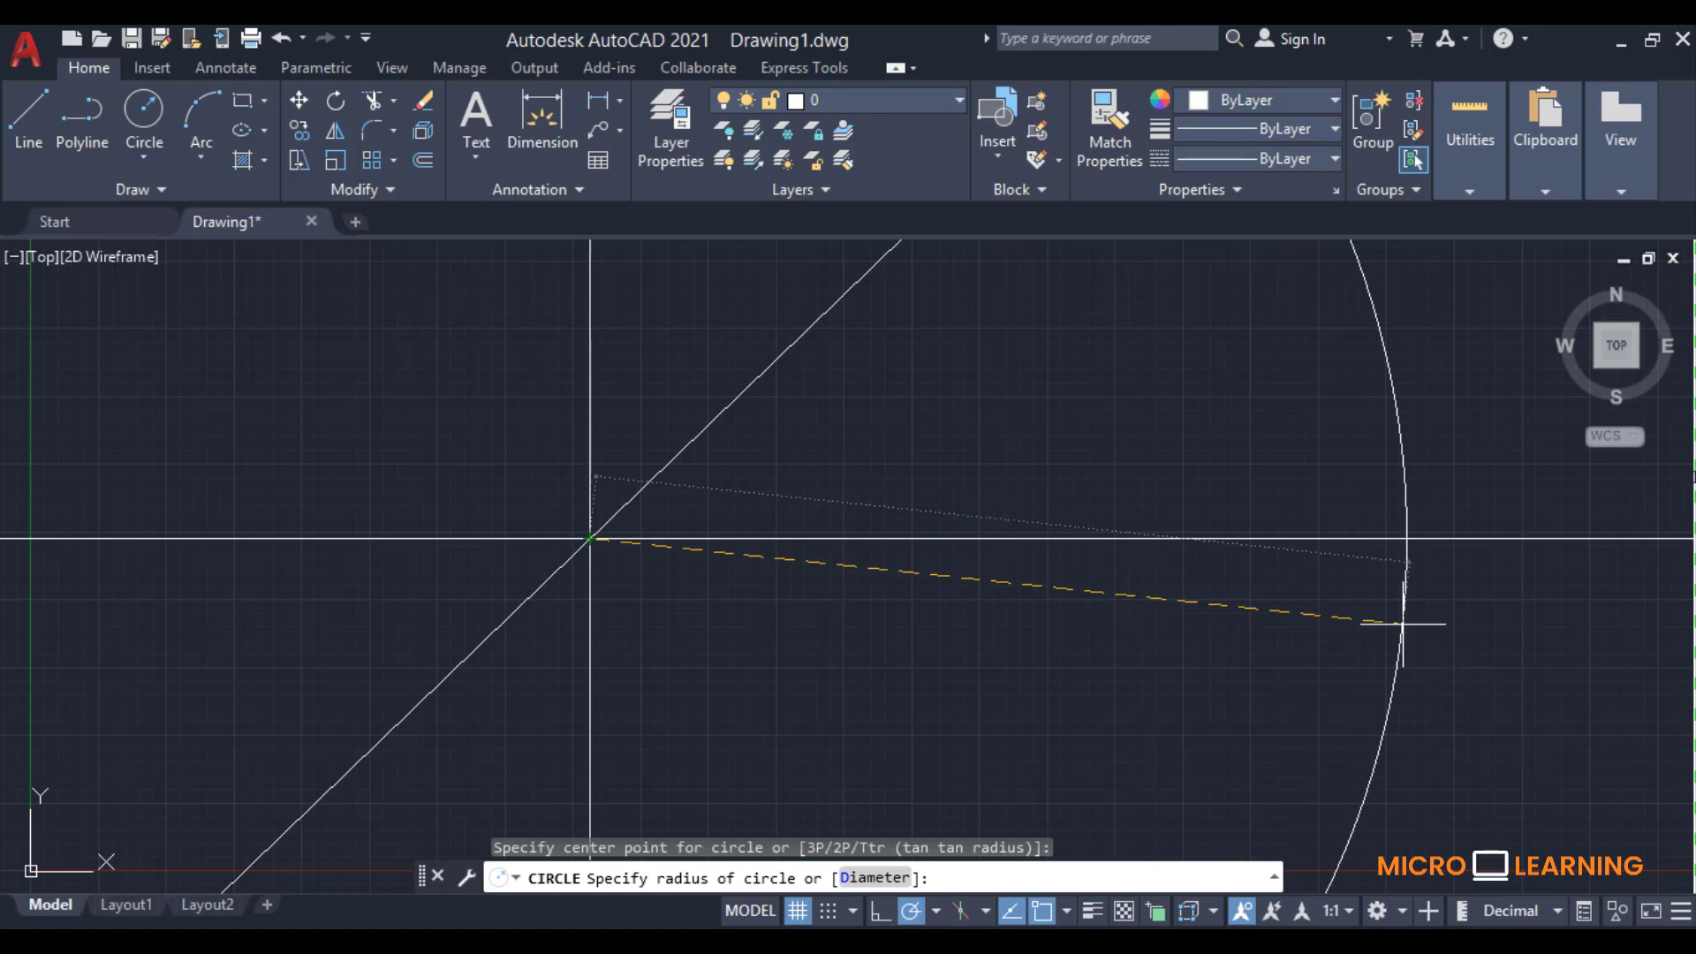
click(1401, 620)
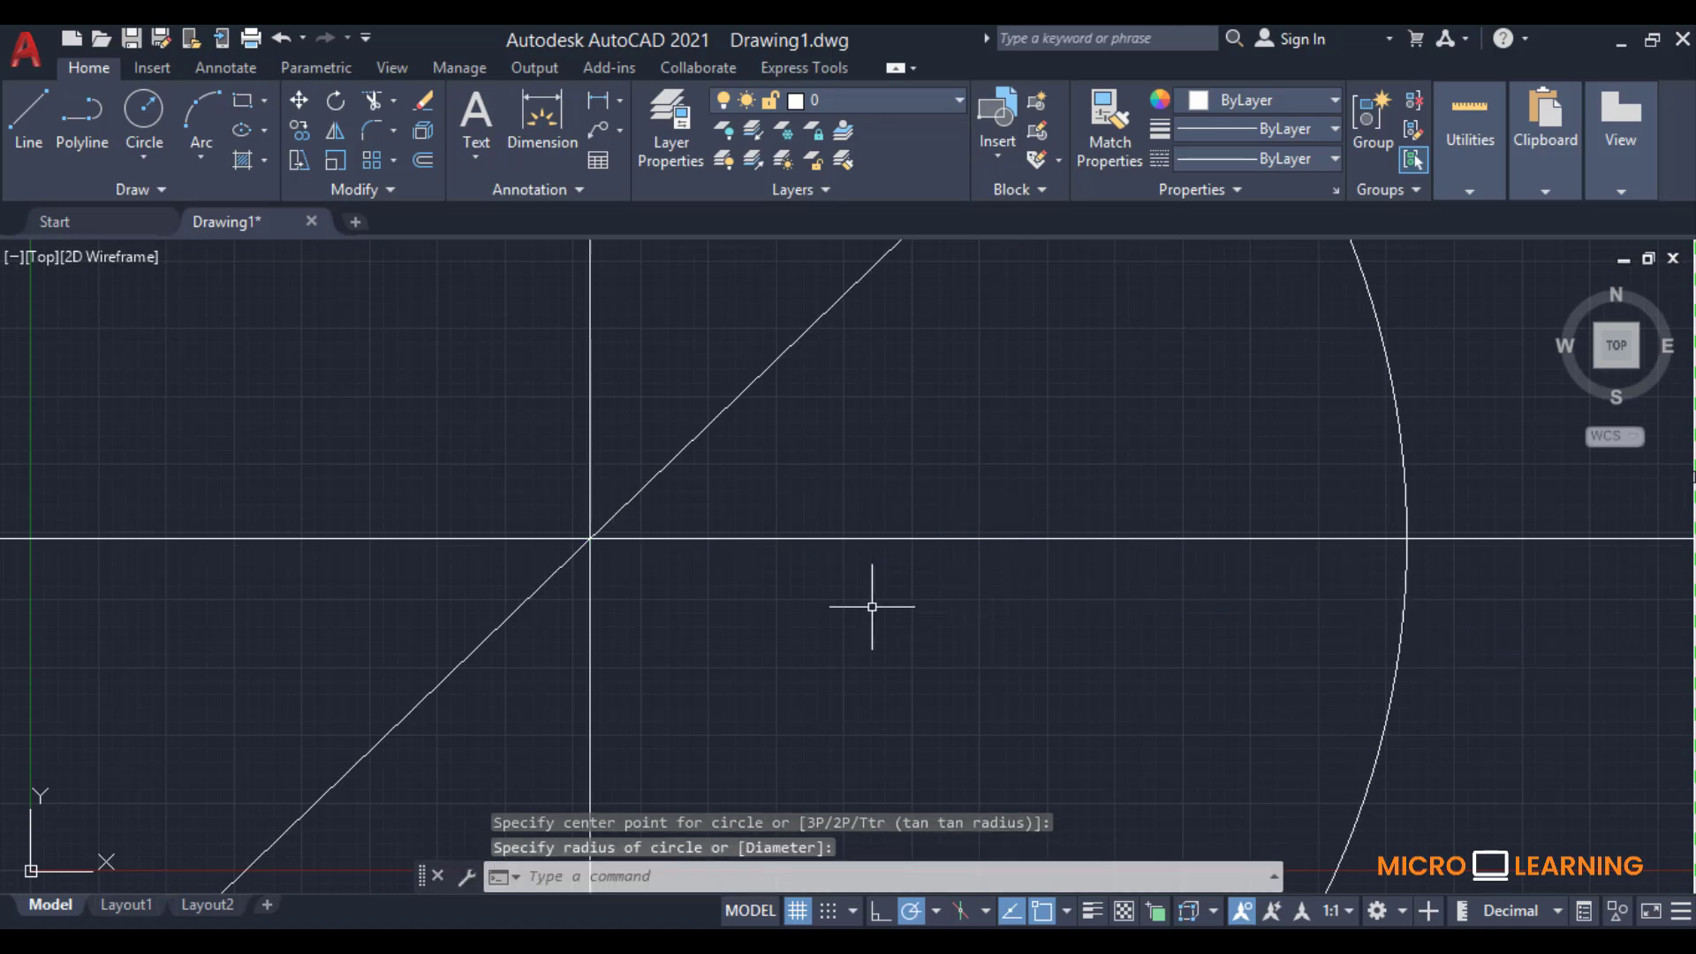
Step: Examine how far the construction lines extend compared with the circle by zooming far out, and restore the previous view
scroll(872, 607, down, 3)
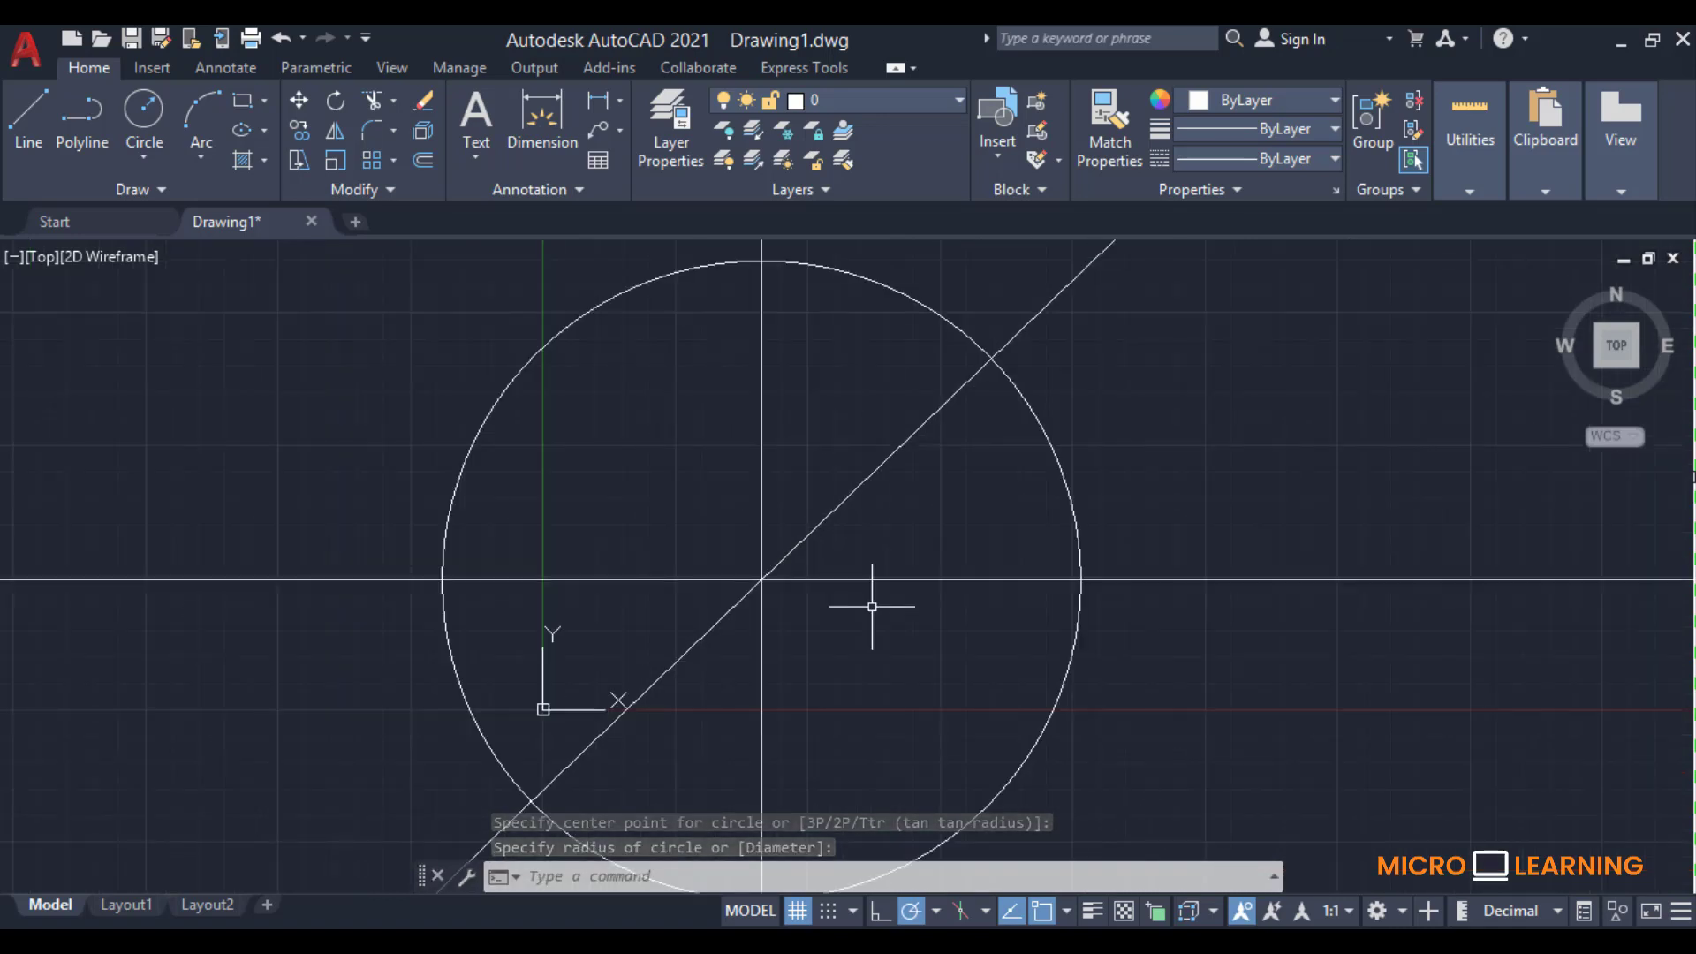
scroll(872, 607, down, 1)
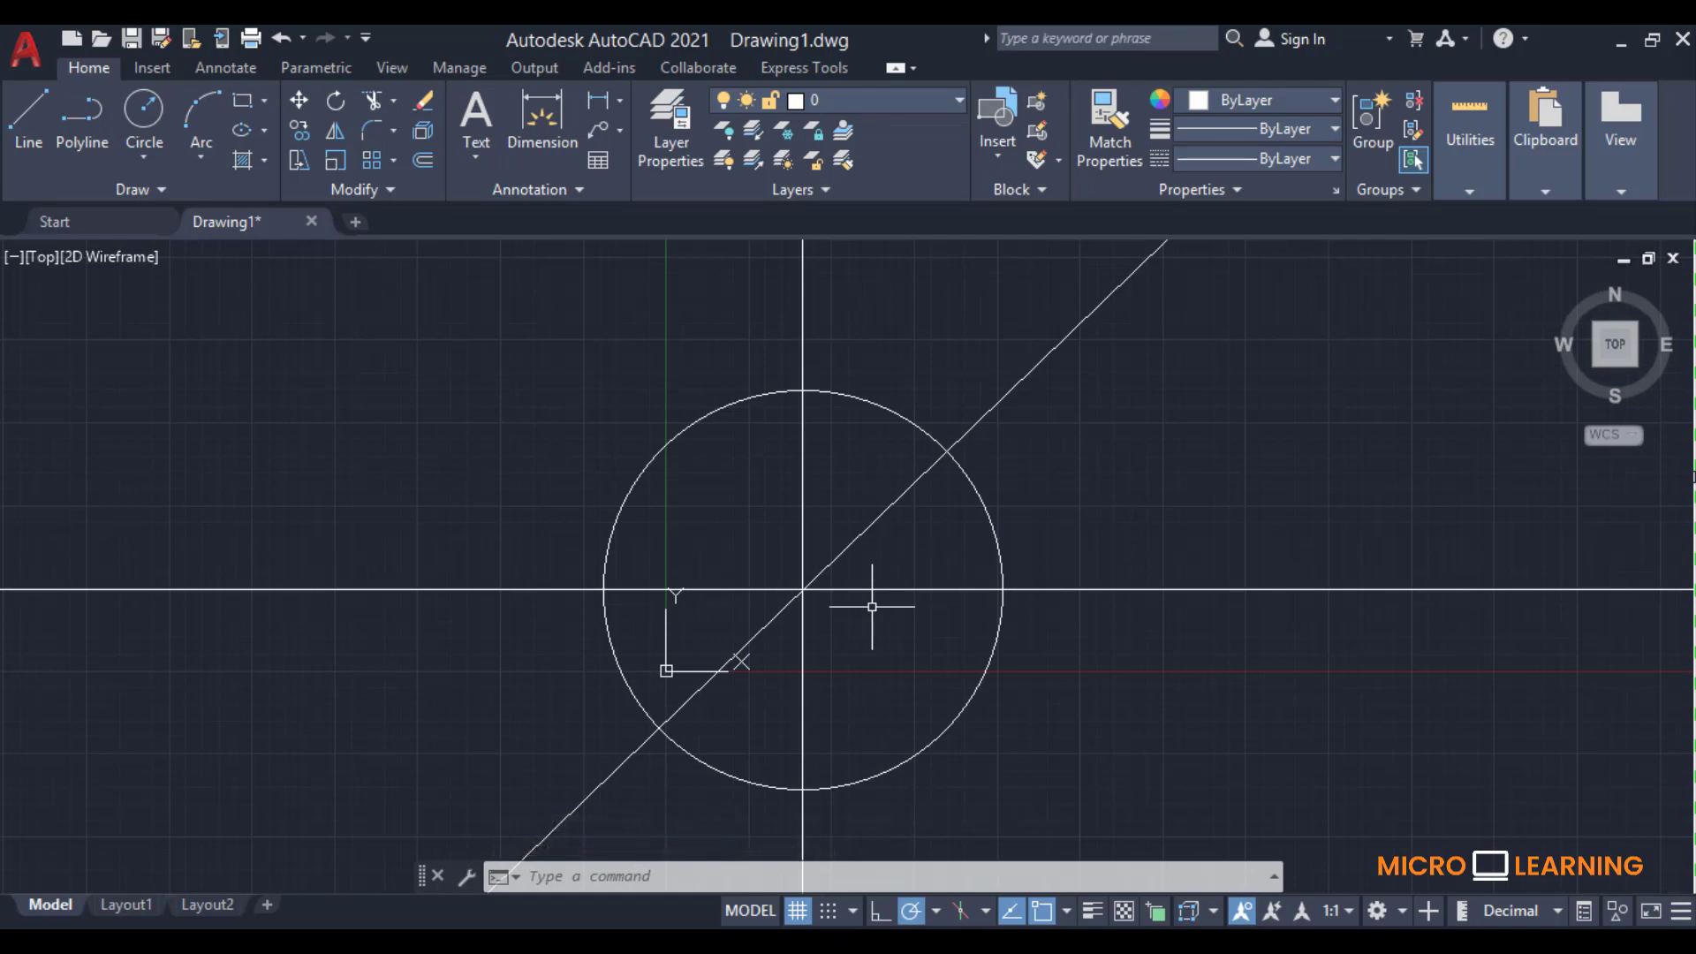
scroll(872, 607, down, 5)
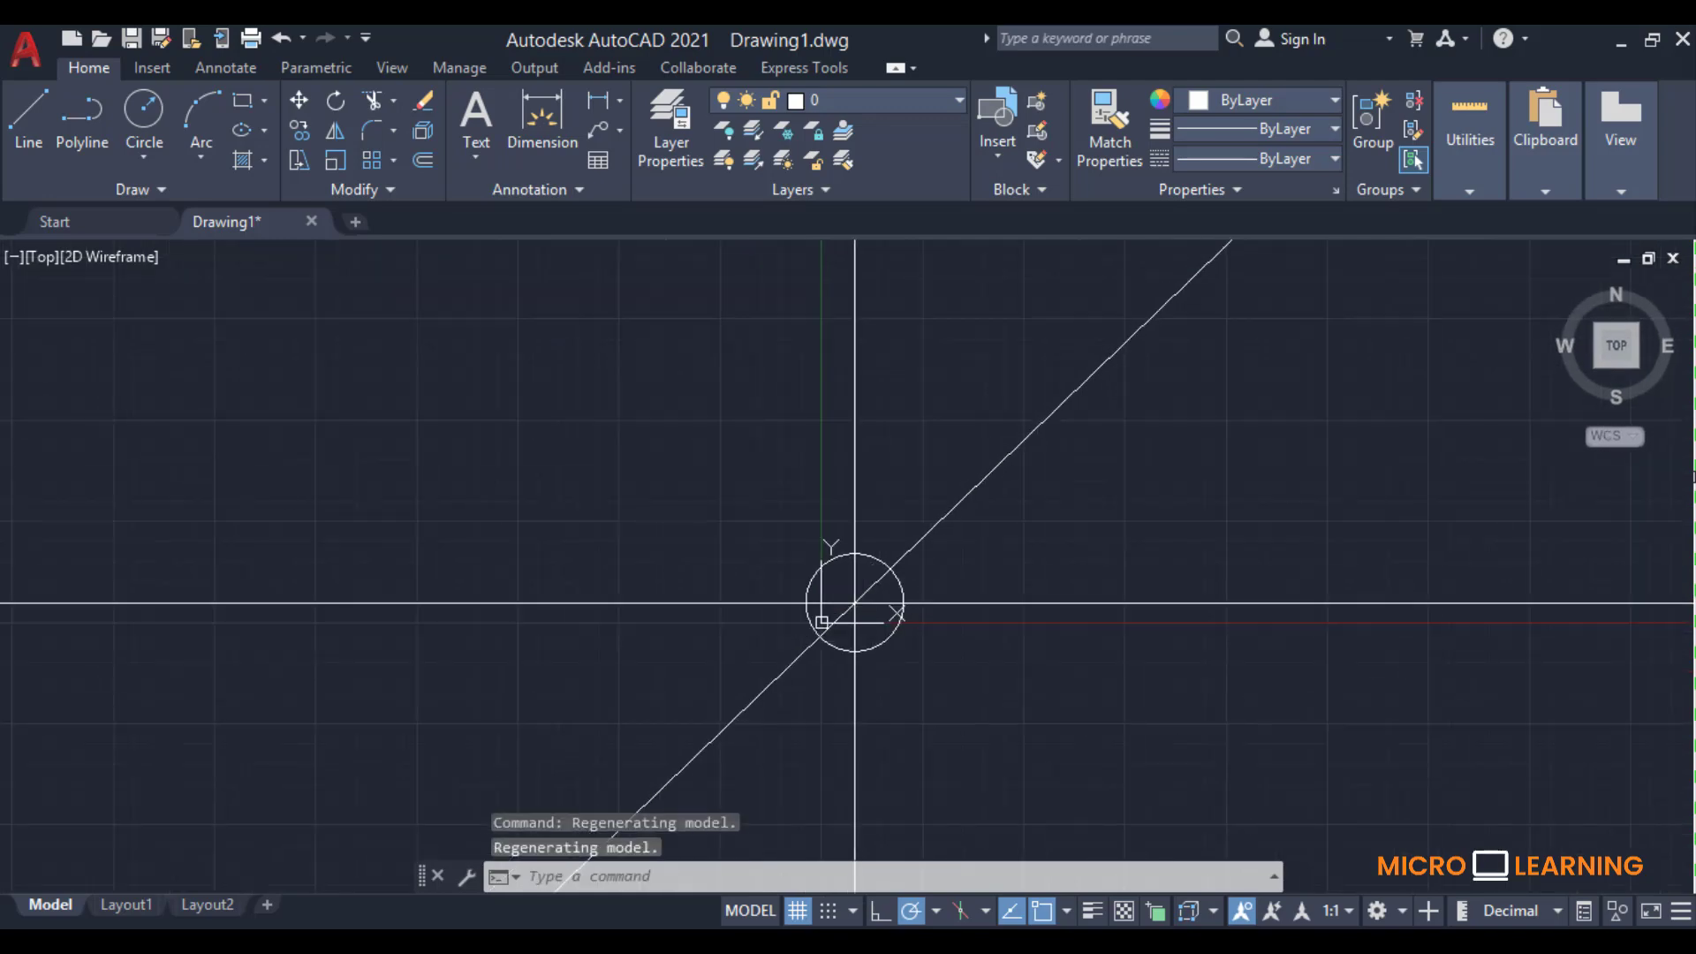
scroll(867, 607, down, 4)
scroll(1105, 666, down, 3)
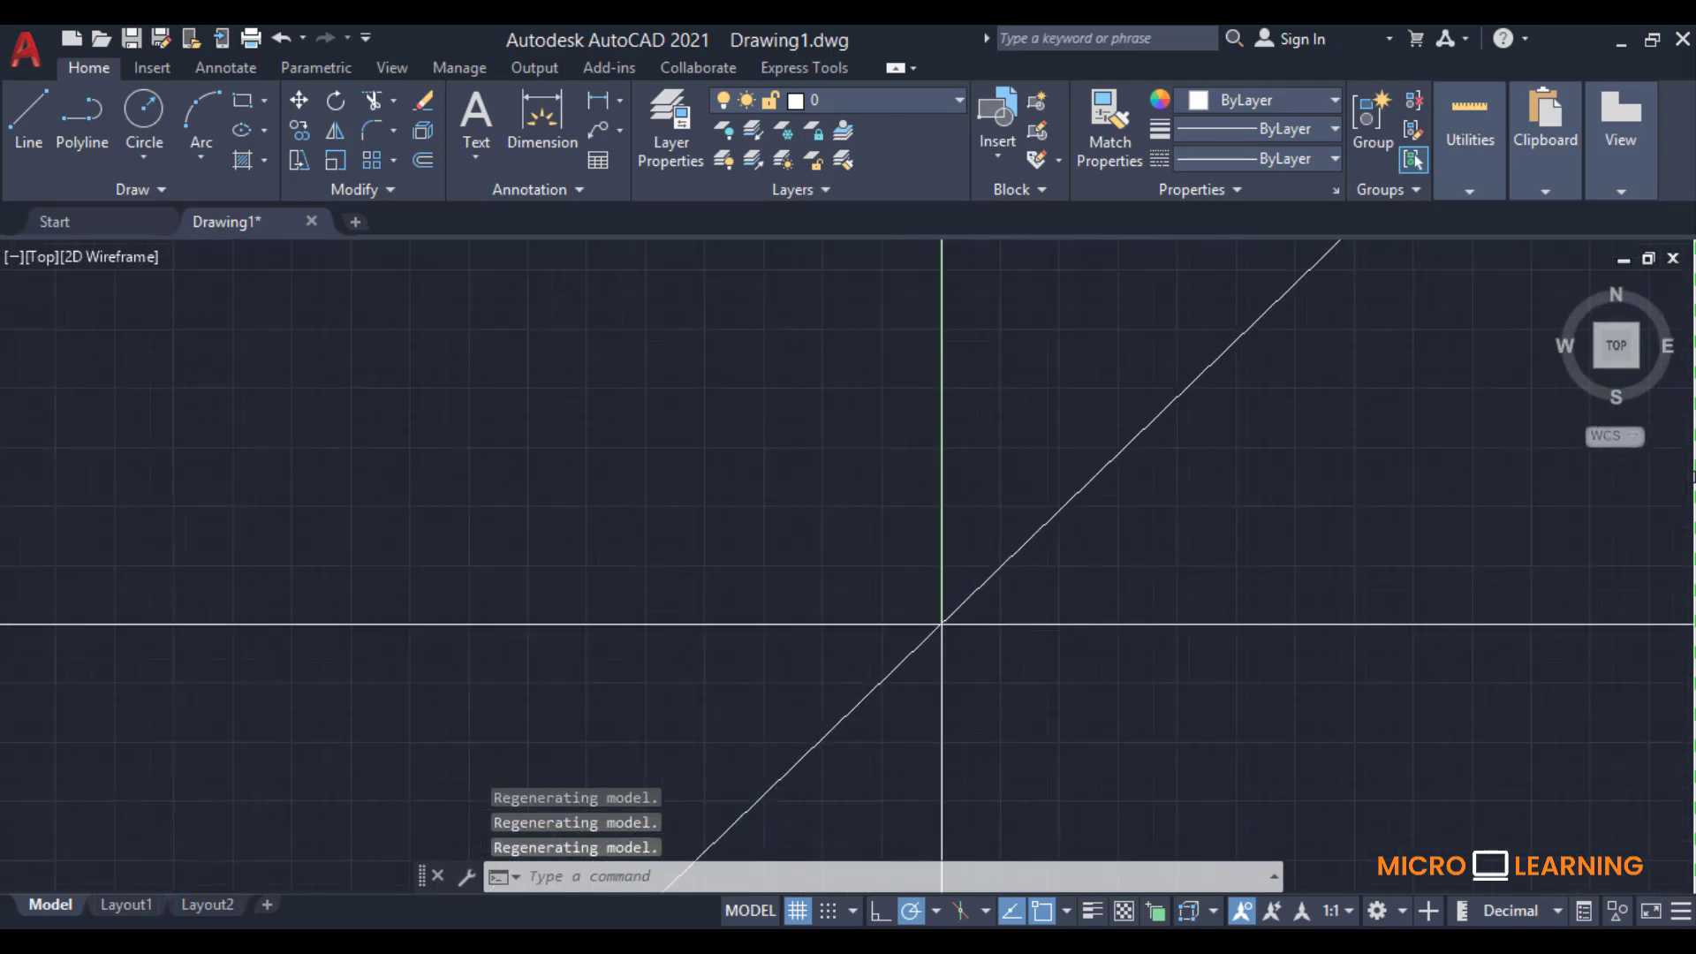
scroll(1049, 648, down, 2)
scroll(1049, 648, down, 3)
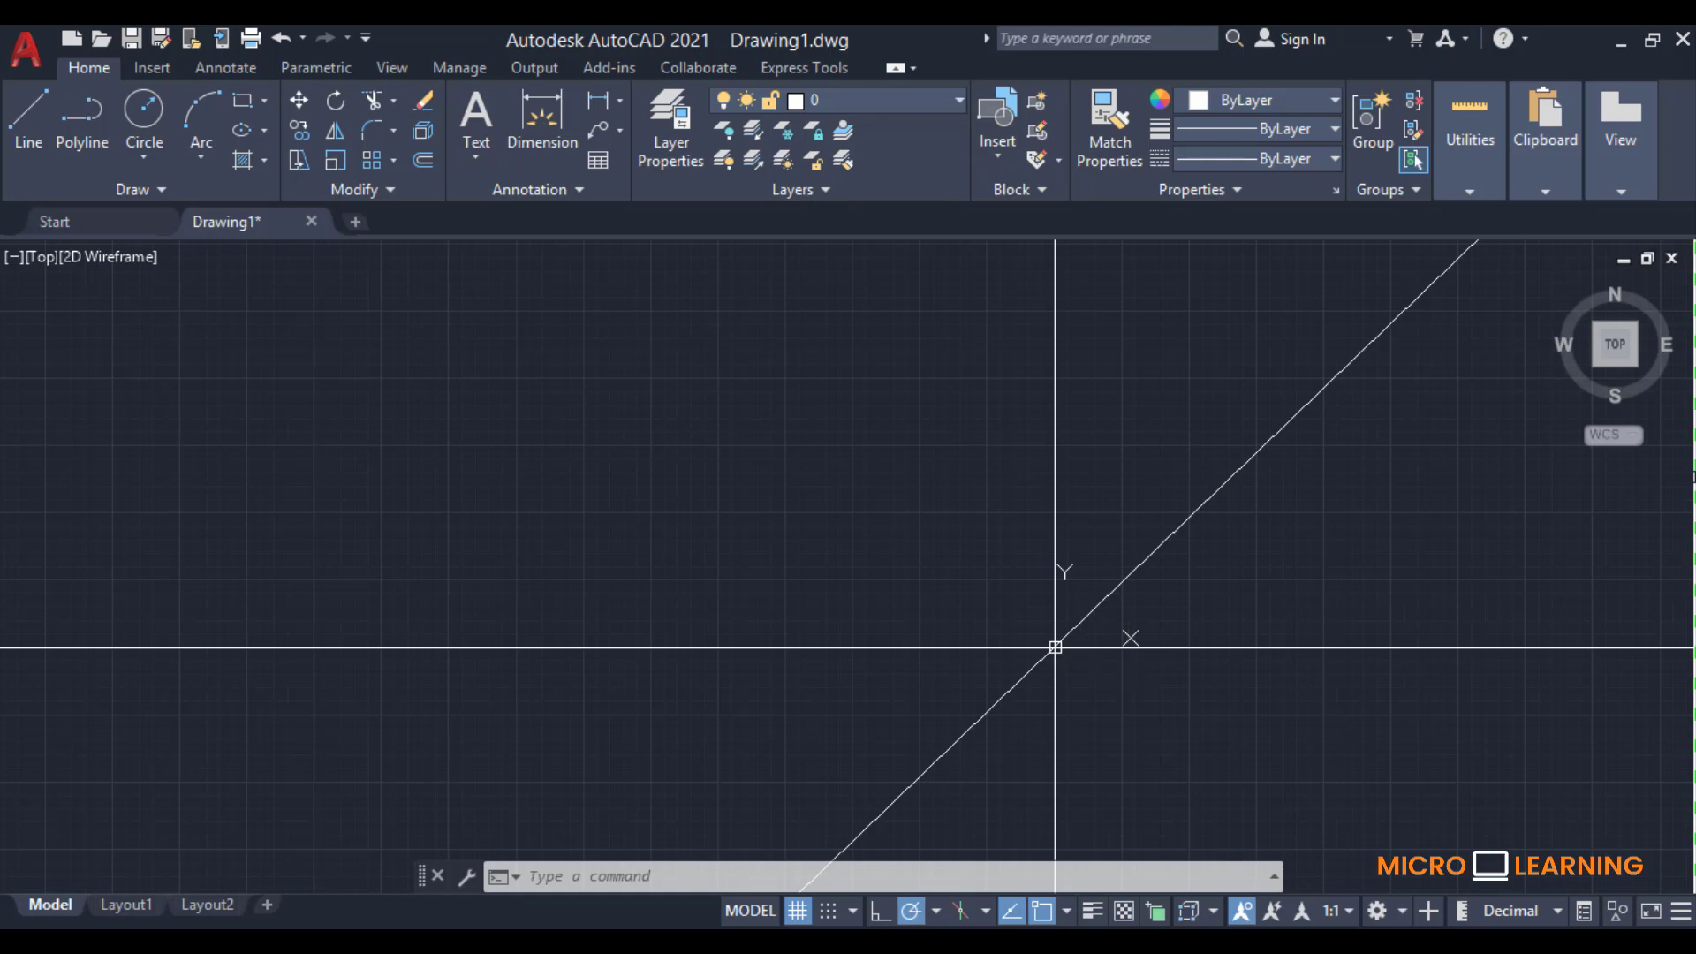
key(ctrl+z)
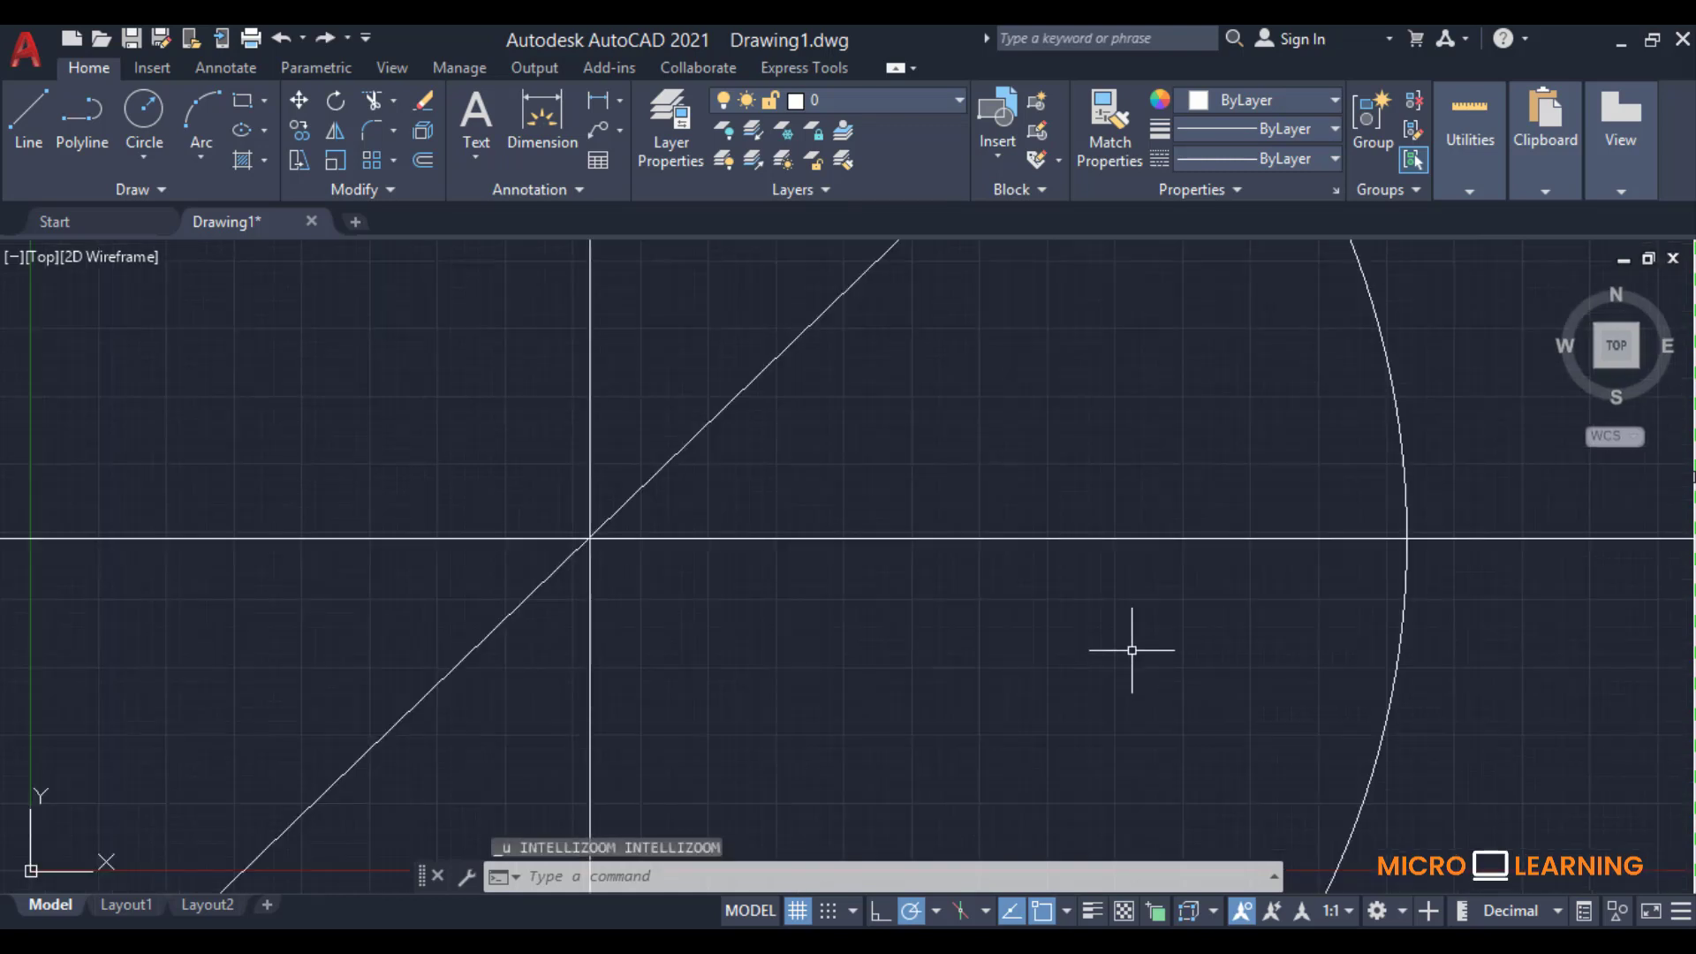
Step: Delete the circle and the diagonal construction line
click(1419, 381)
click(1372, 424)
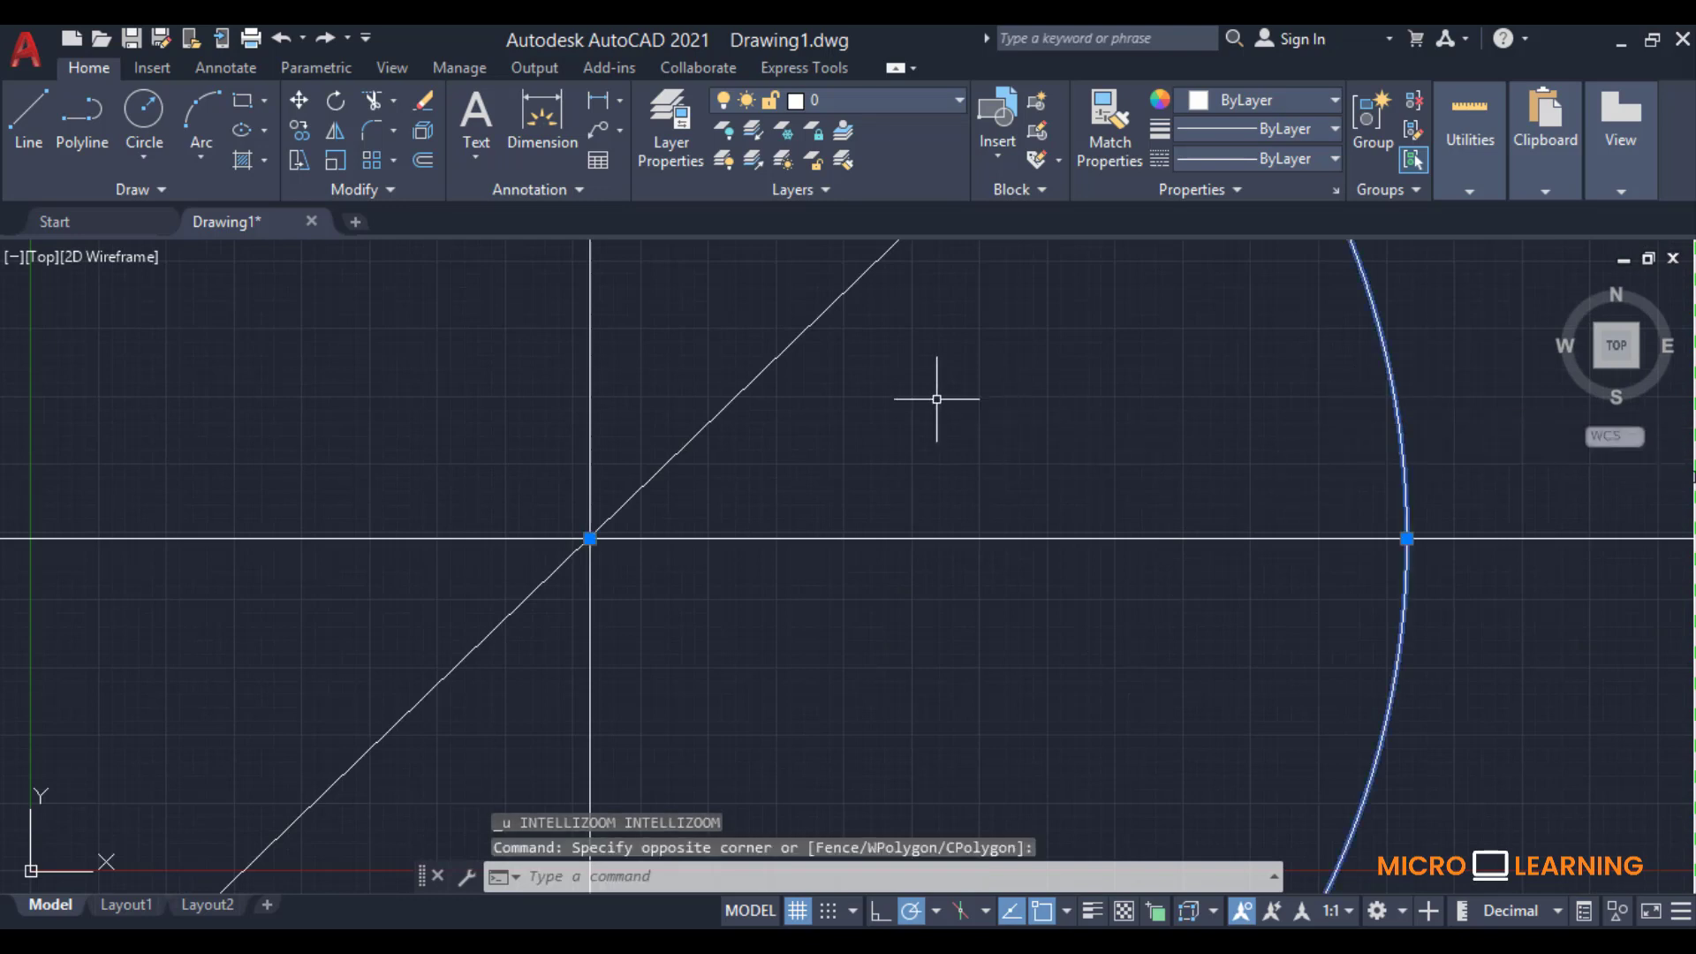
click(890, 370)
click(670, 398)
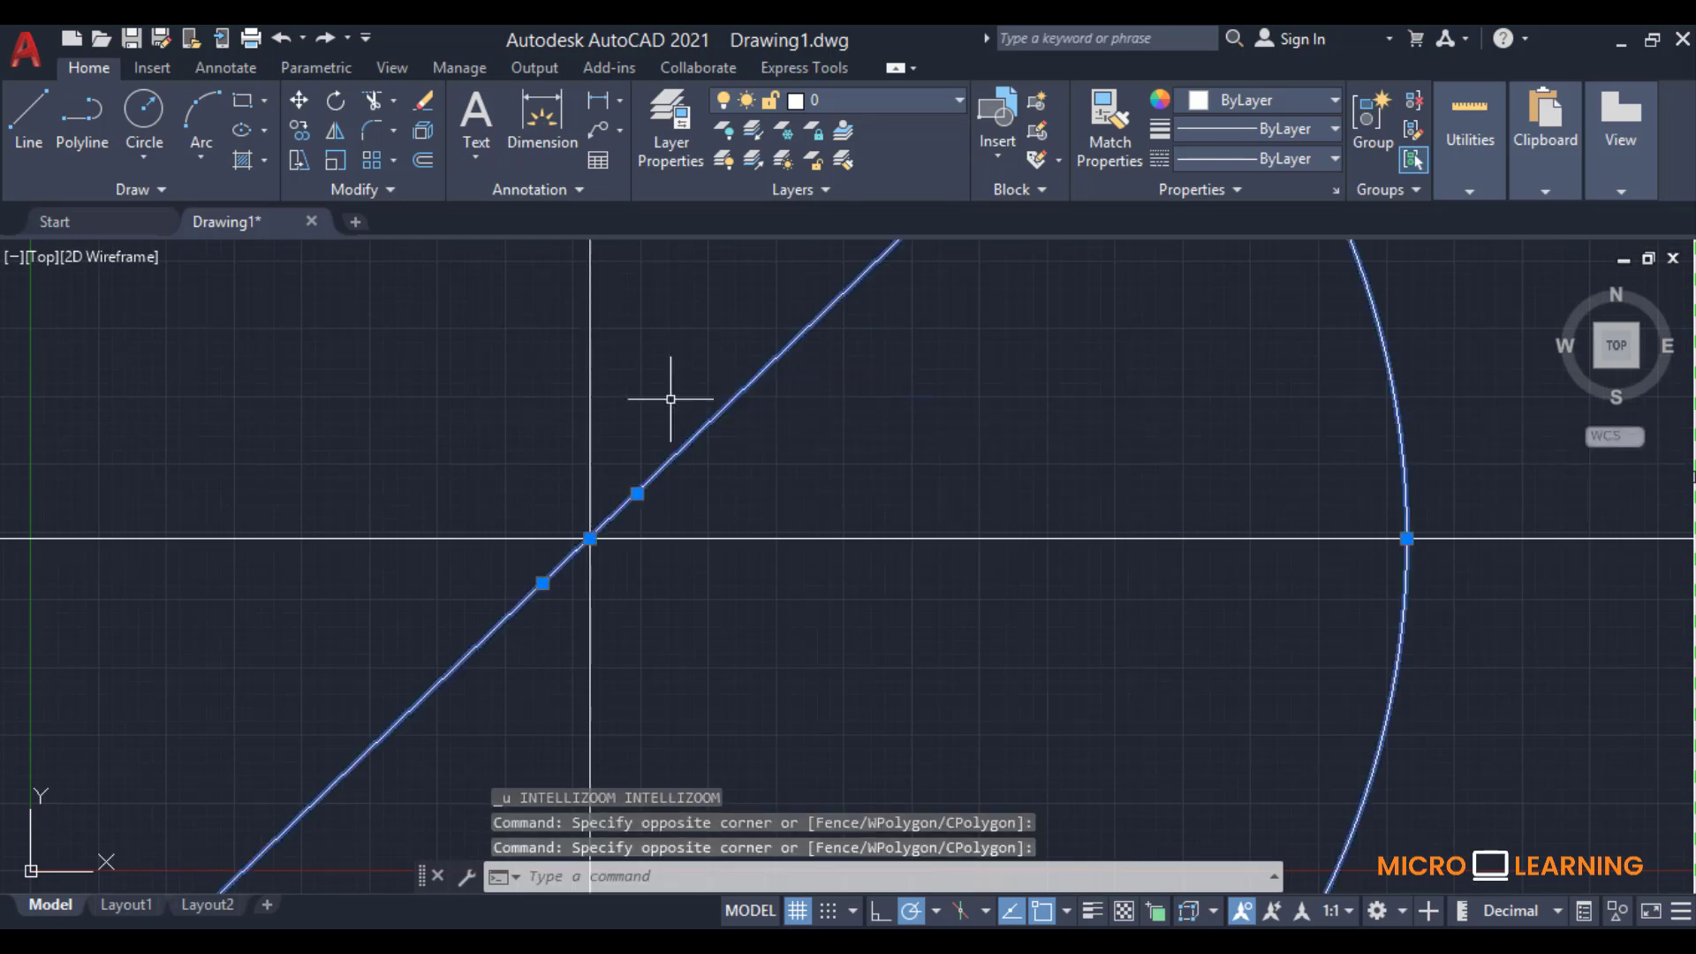
key(Delete)
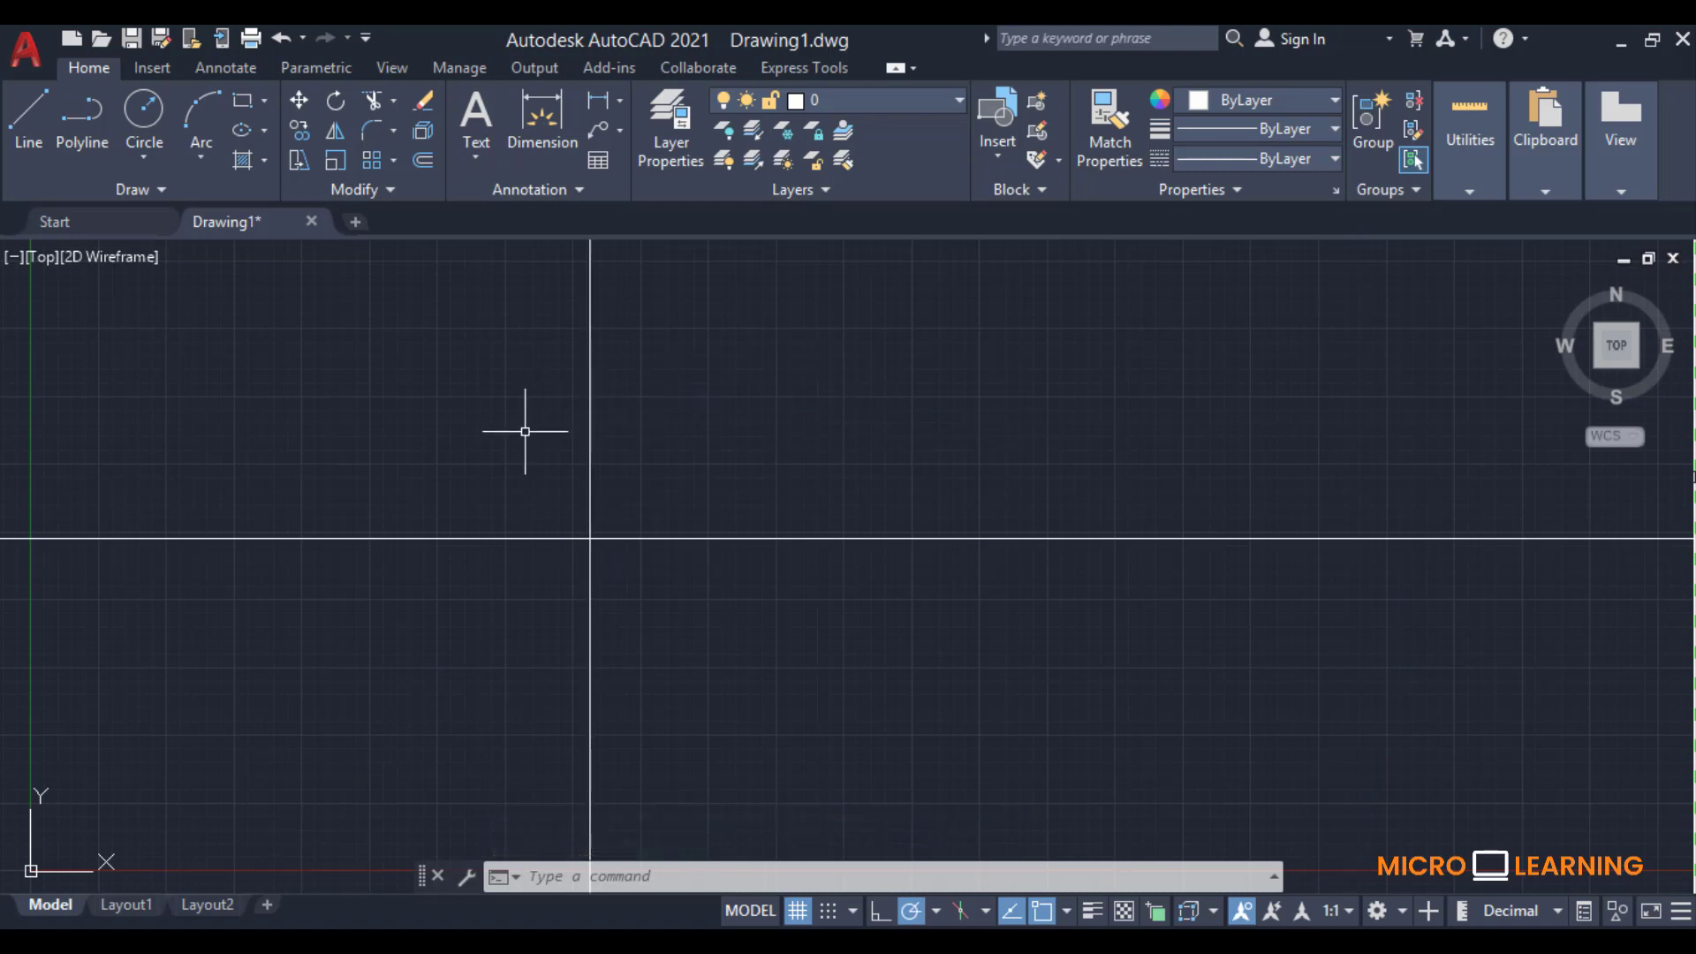
Step: Add a second horizontal construction line below the existing one using the XLINE Hor option
text(x)
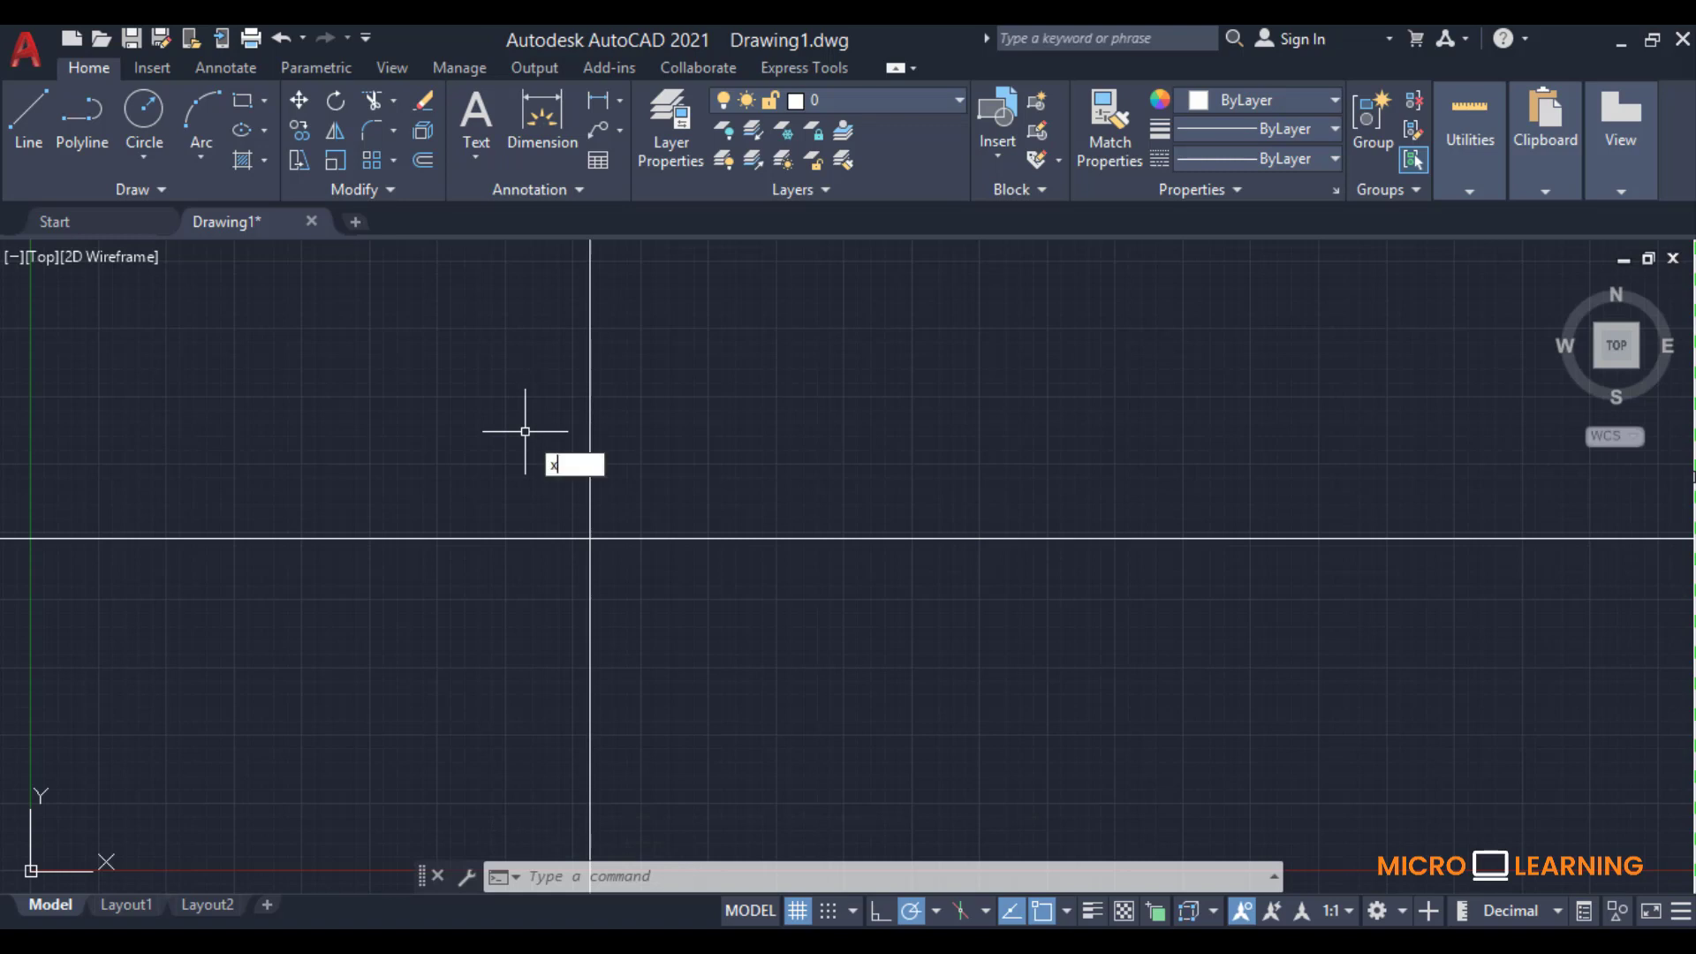
text(l)
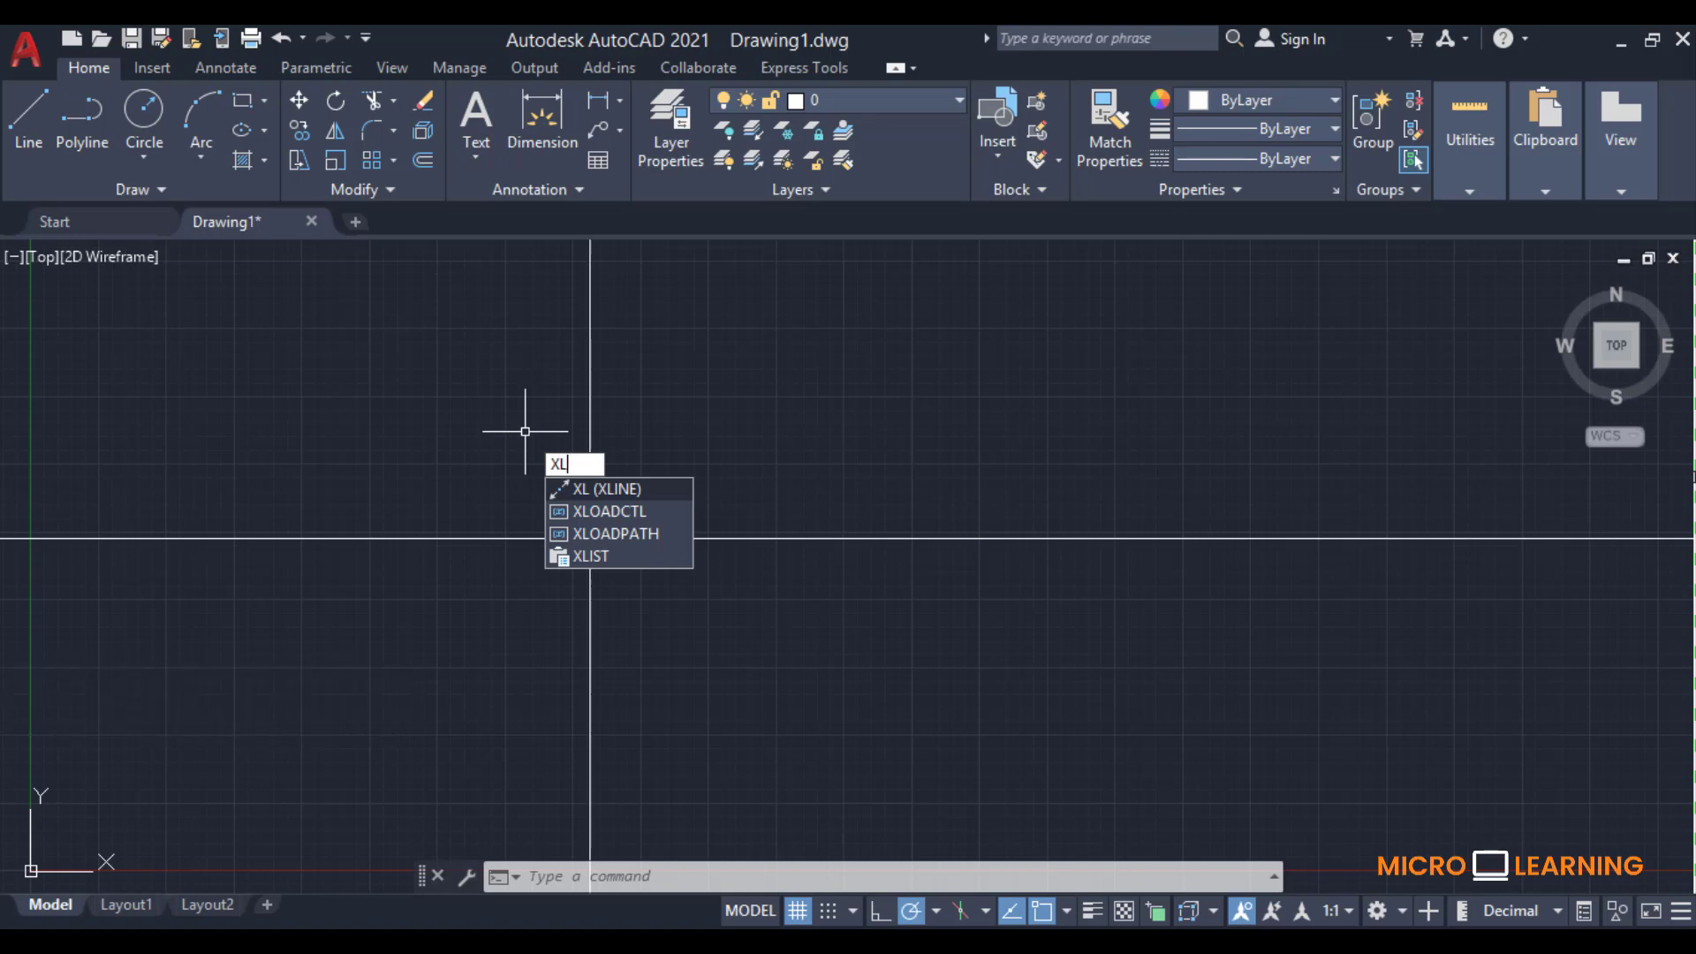
key(Return)
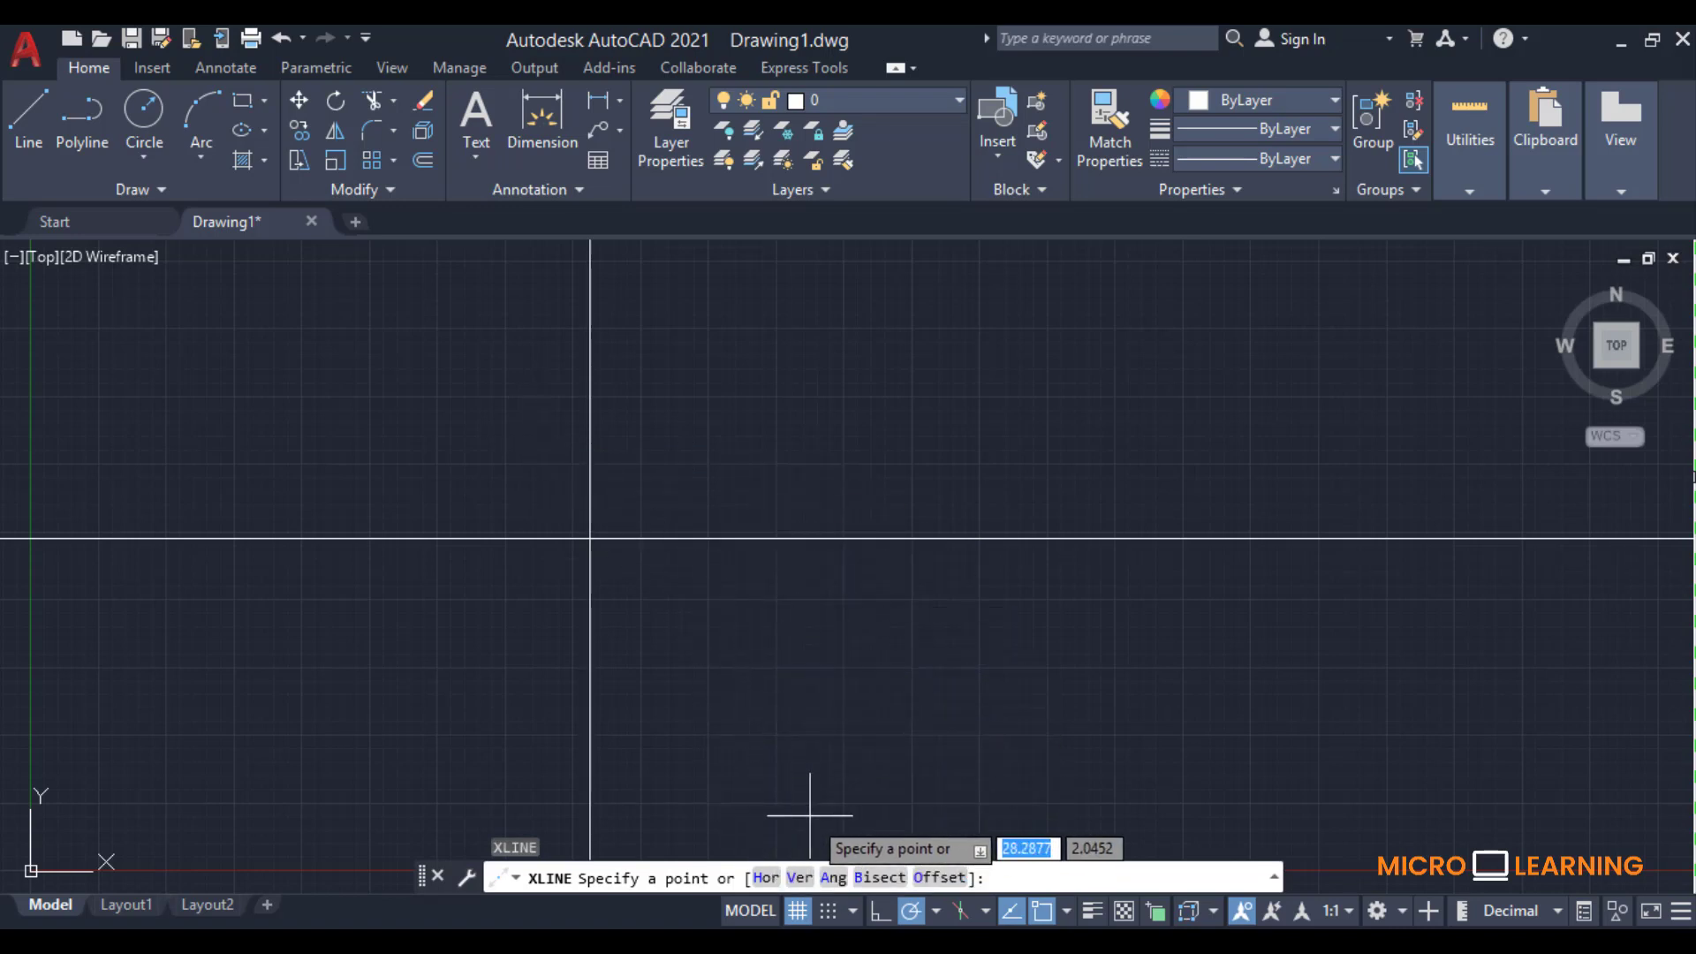
click(766, 878)
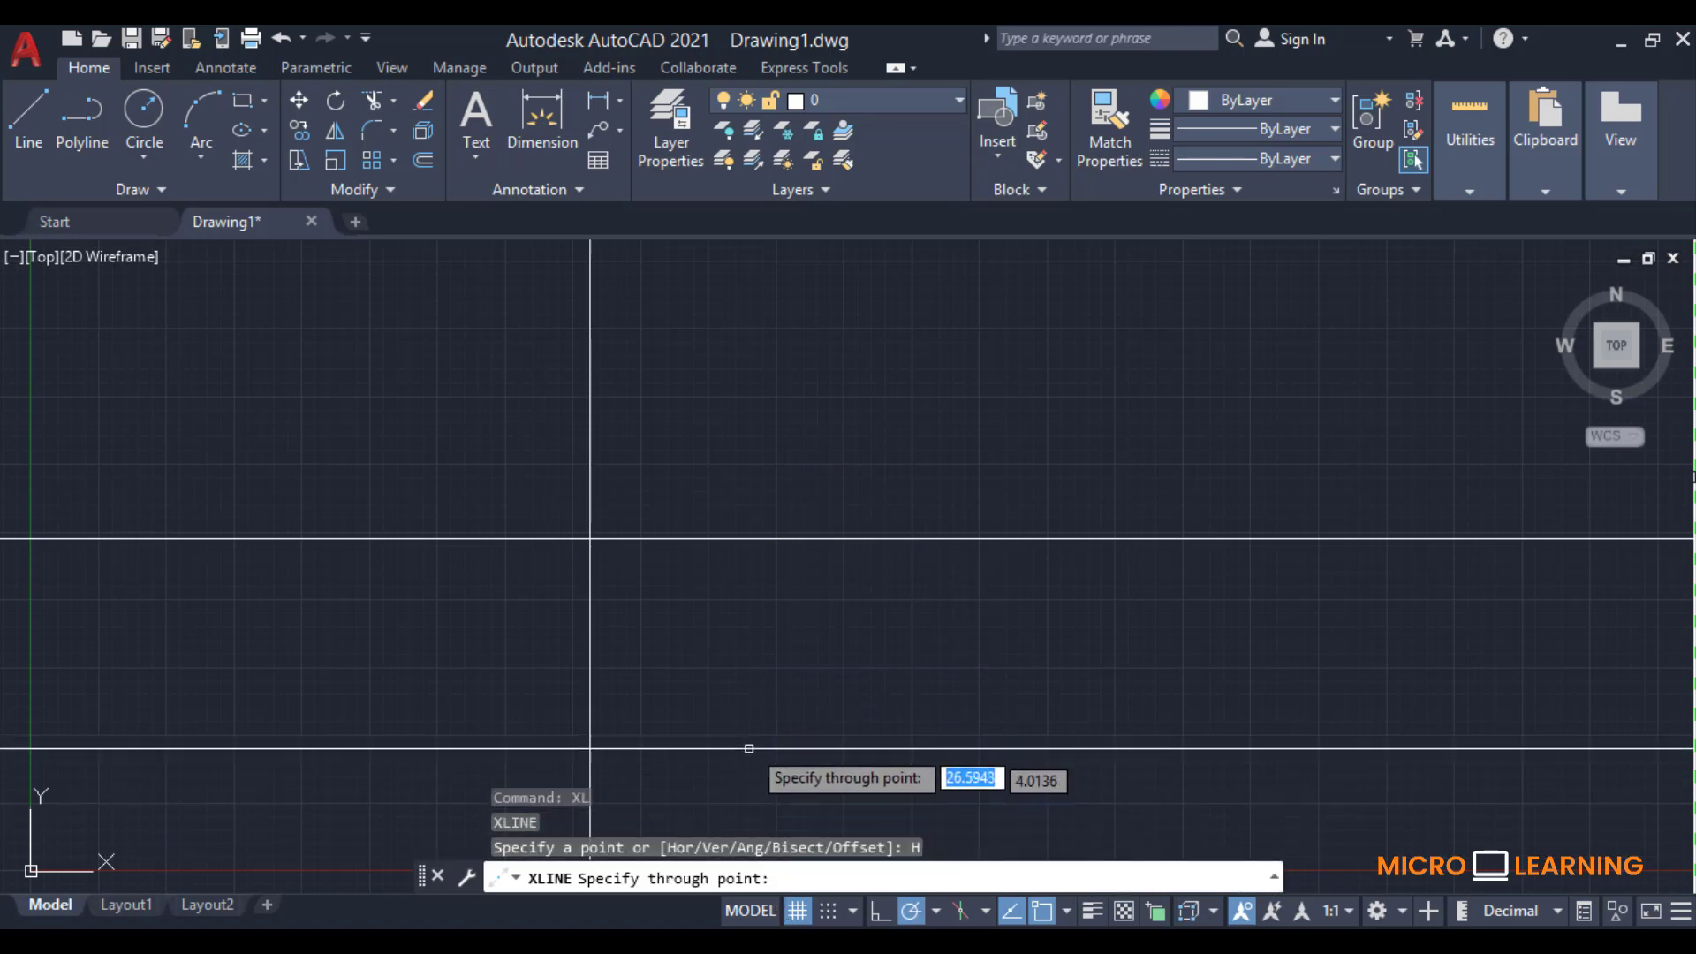
click(764, 626)
key(Return)
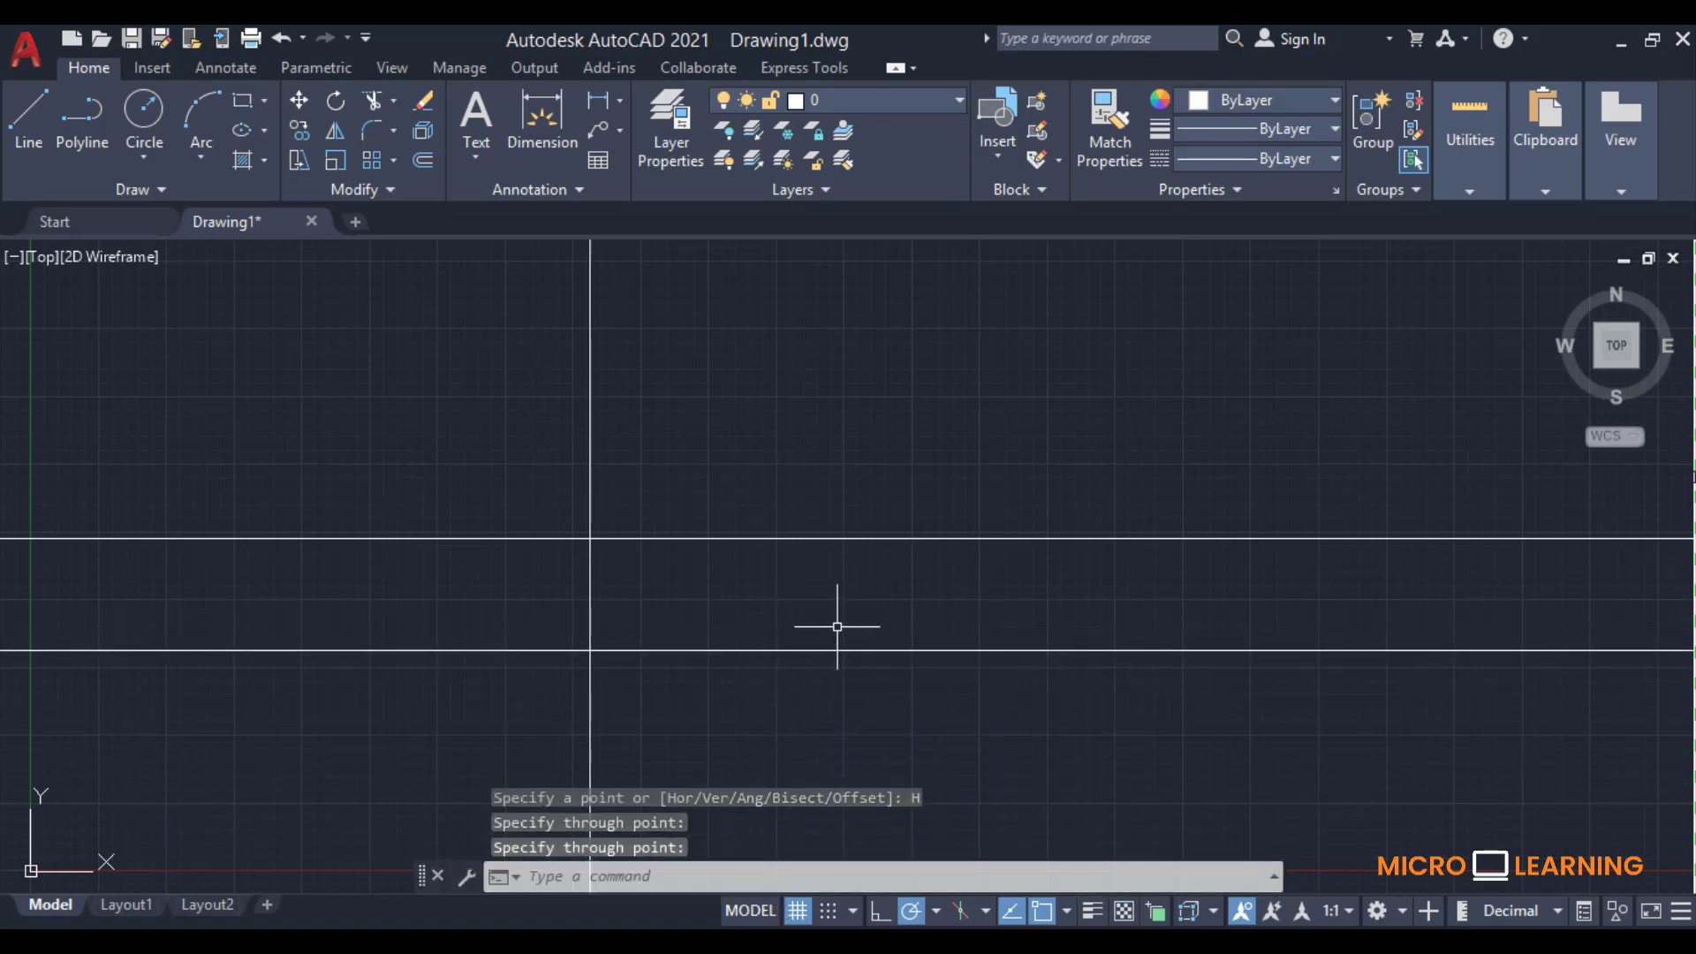
Step: Add a second vertical construction line a short distance right of the existing one using the XLINE Ver option
text(X)
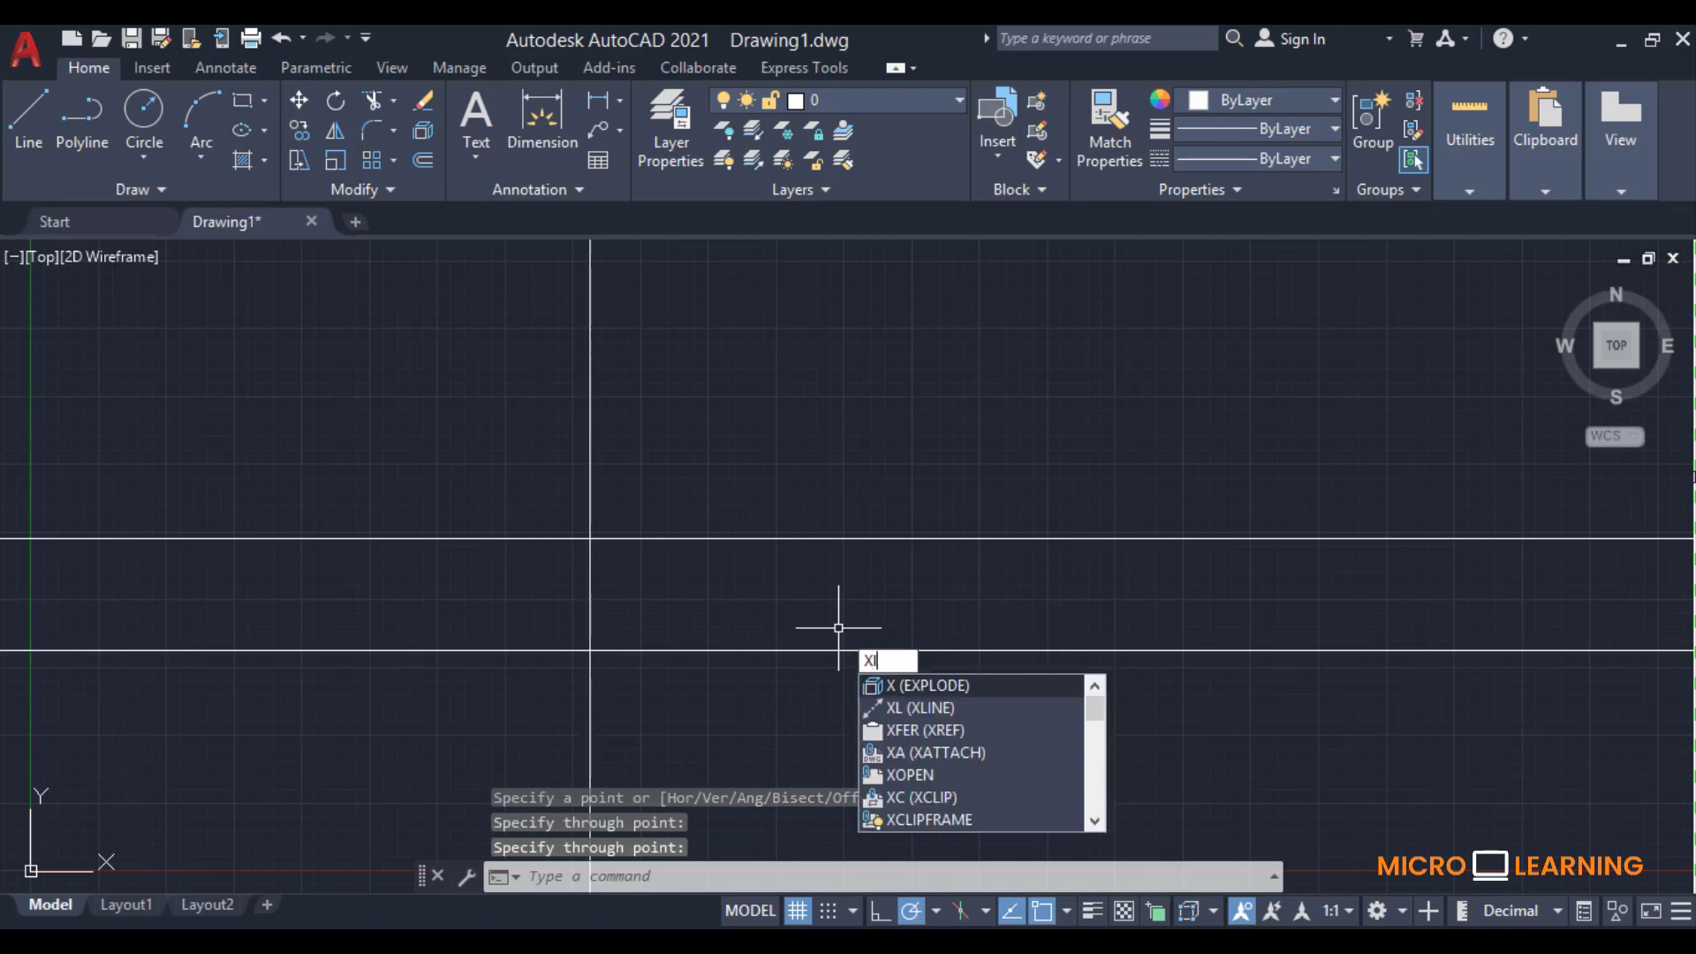
text(L)
key(Return)
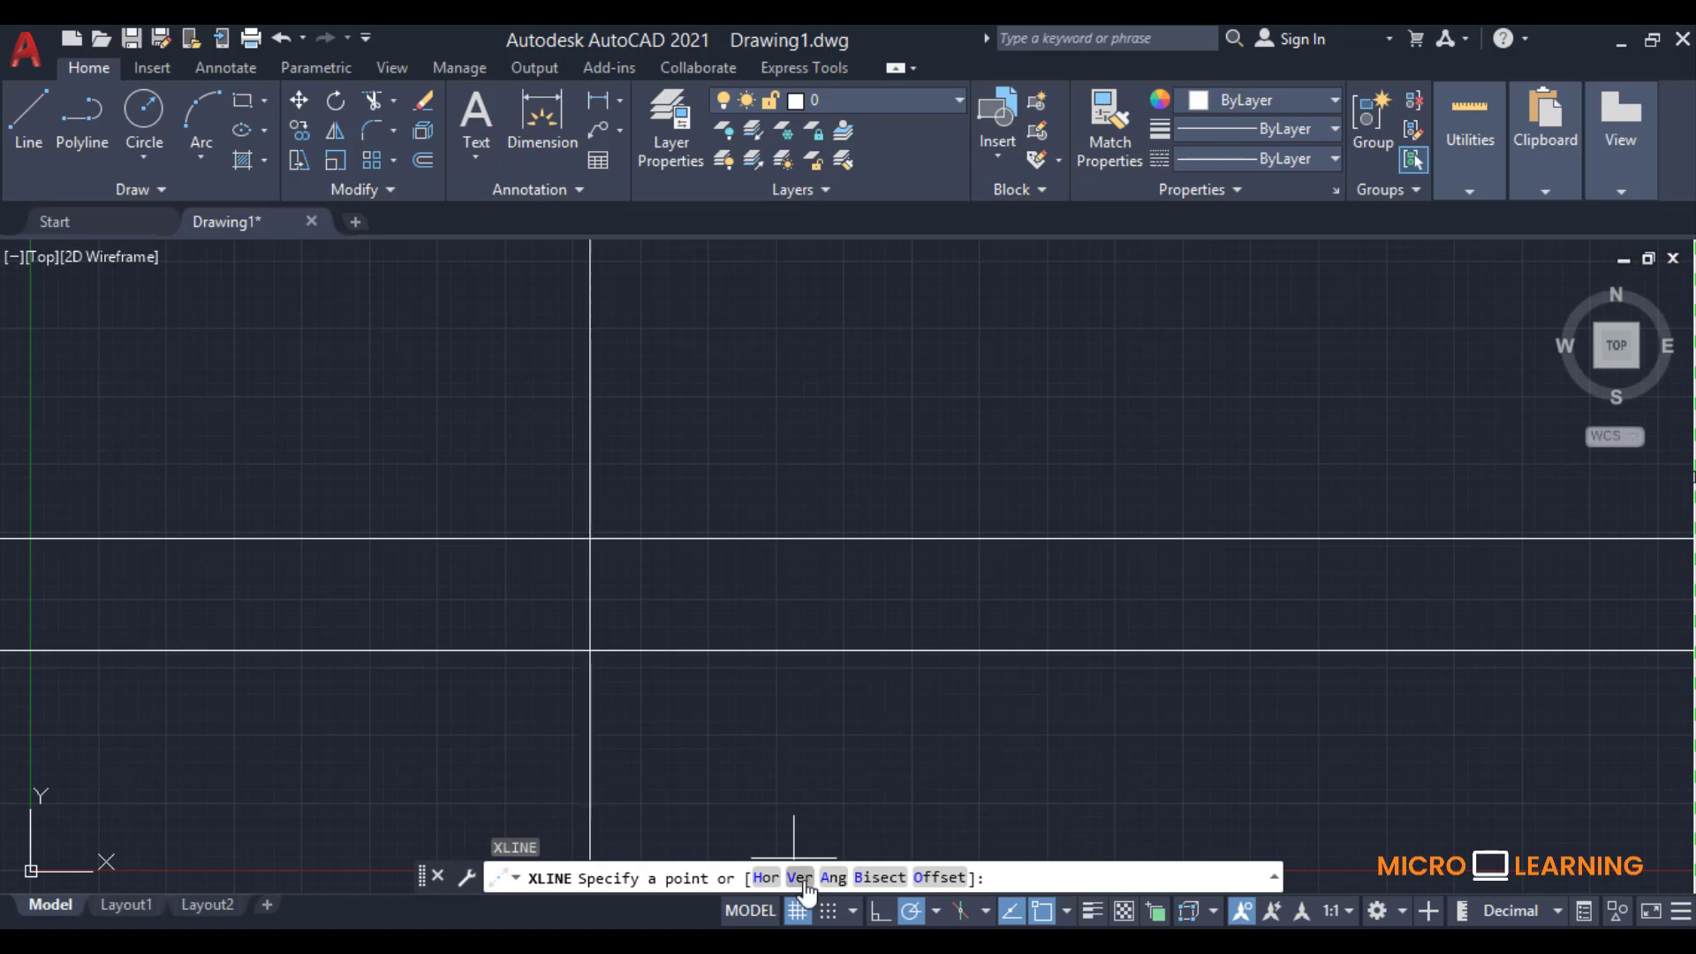
click(801, 878)
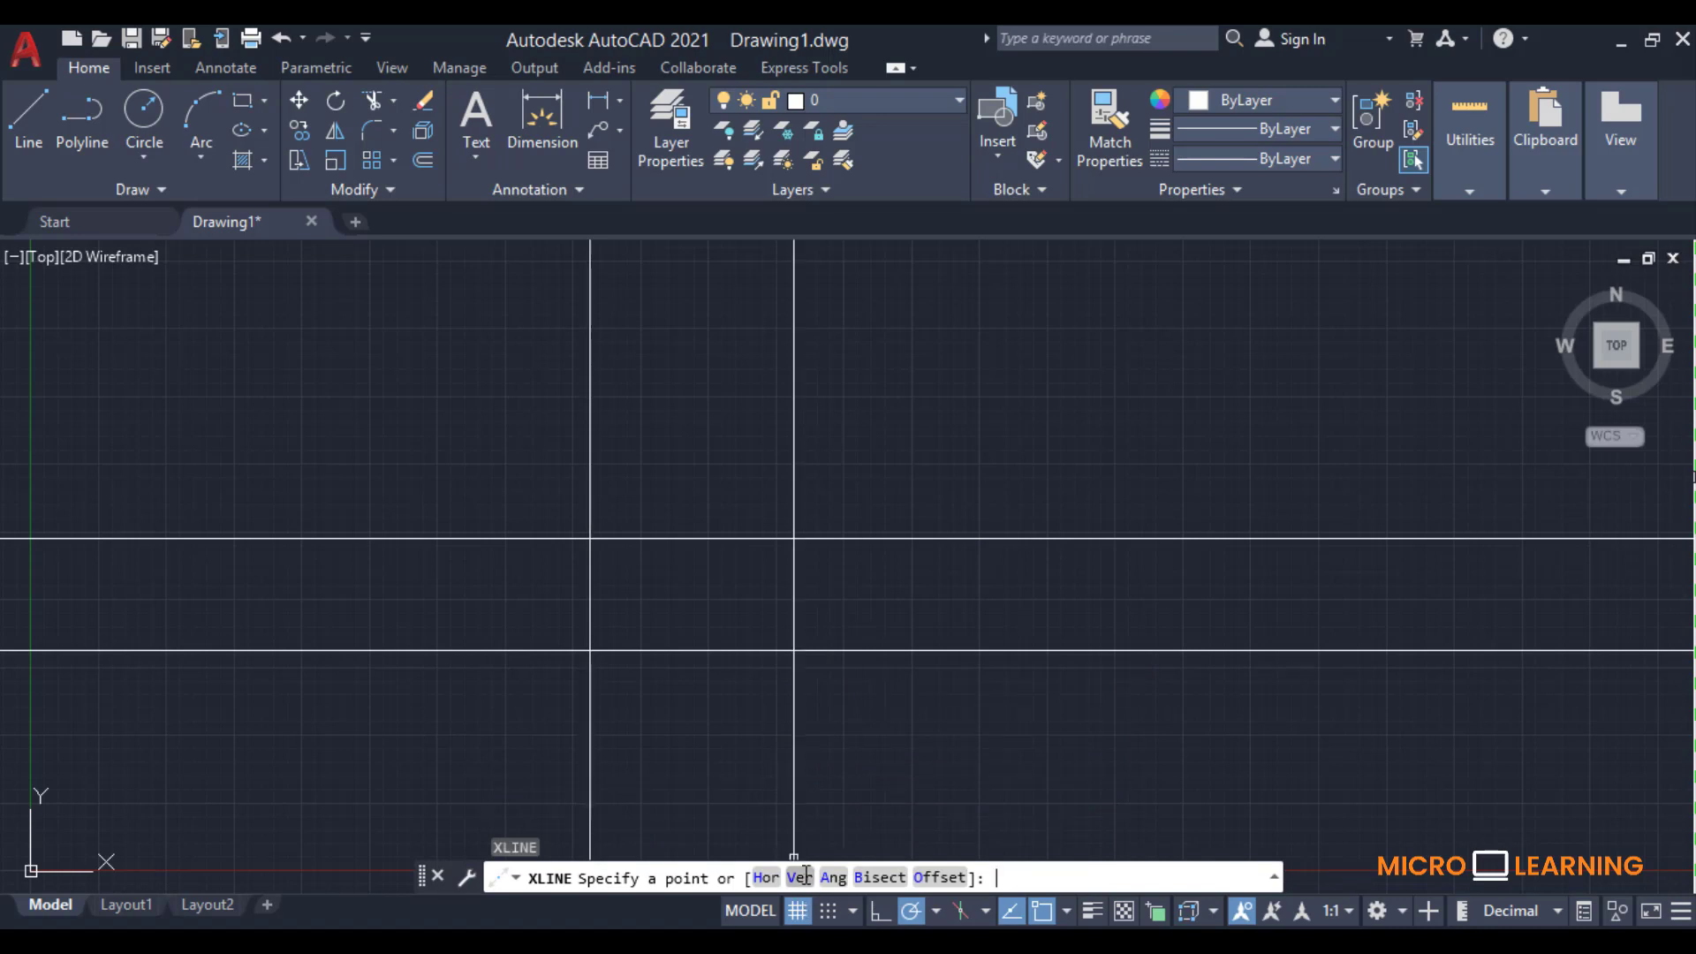
click(665, 735)
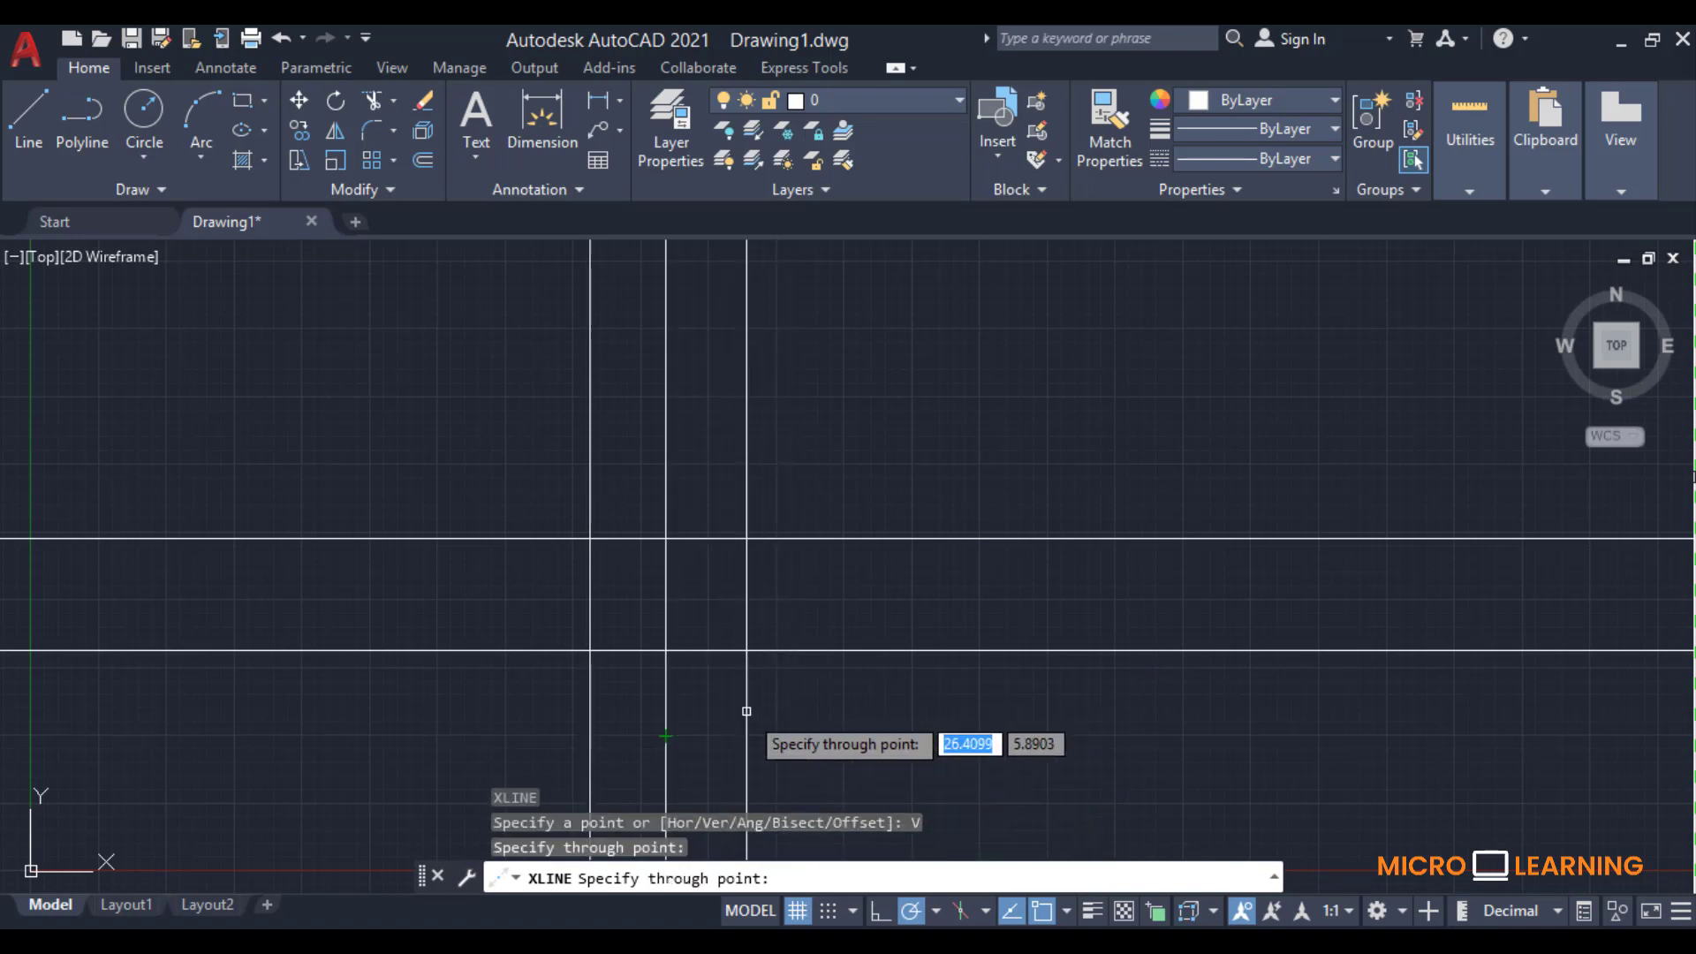
key(Return)
Step: Add a 45° construction line through the intersection of the right-hand vertical and the upper horizontal line using the XLINE Ang option
text(x)
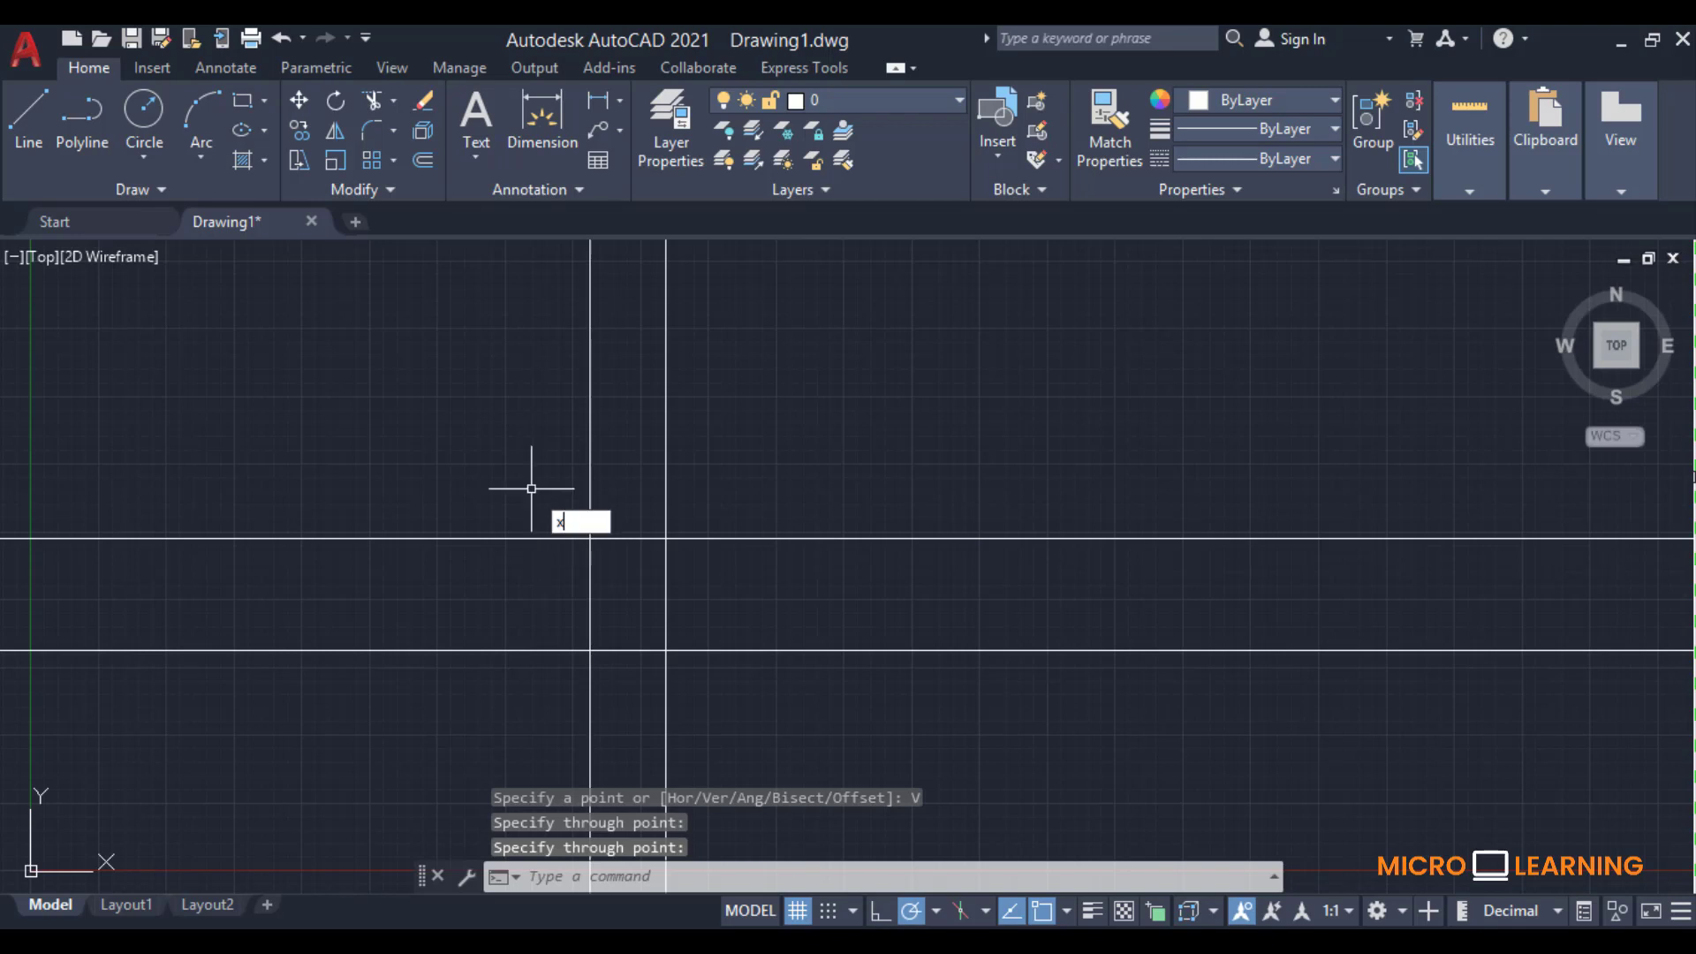
text(l)
key(Return)
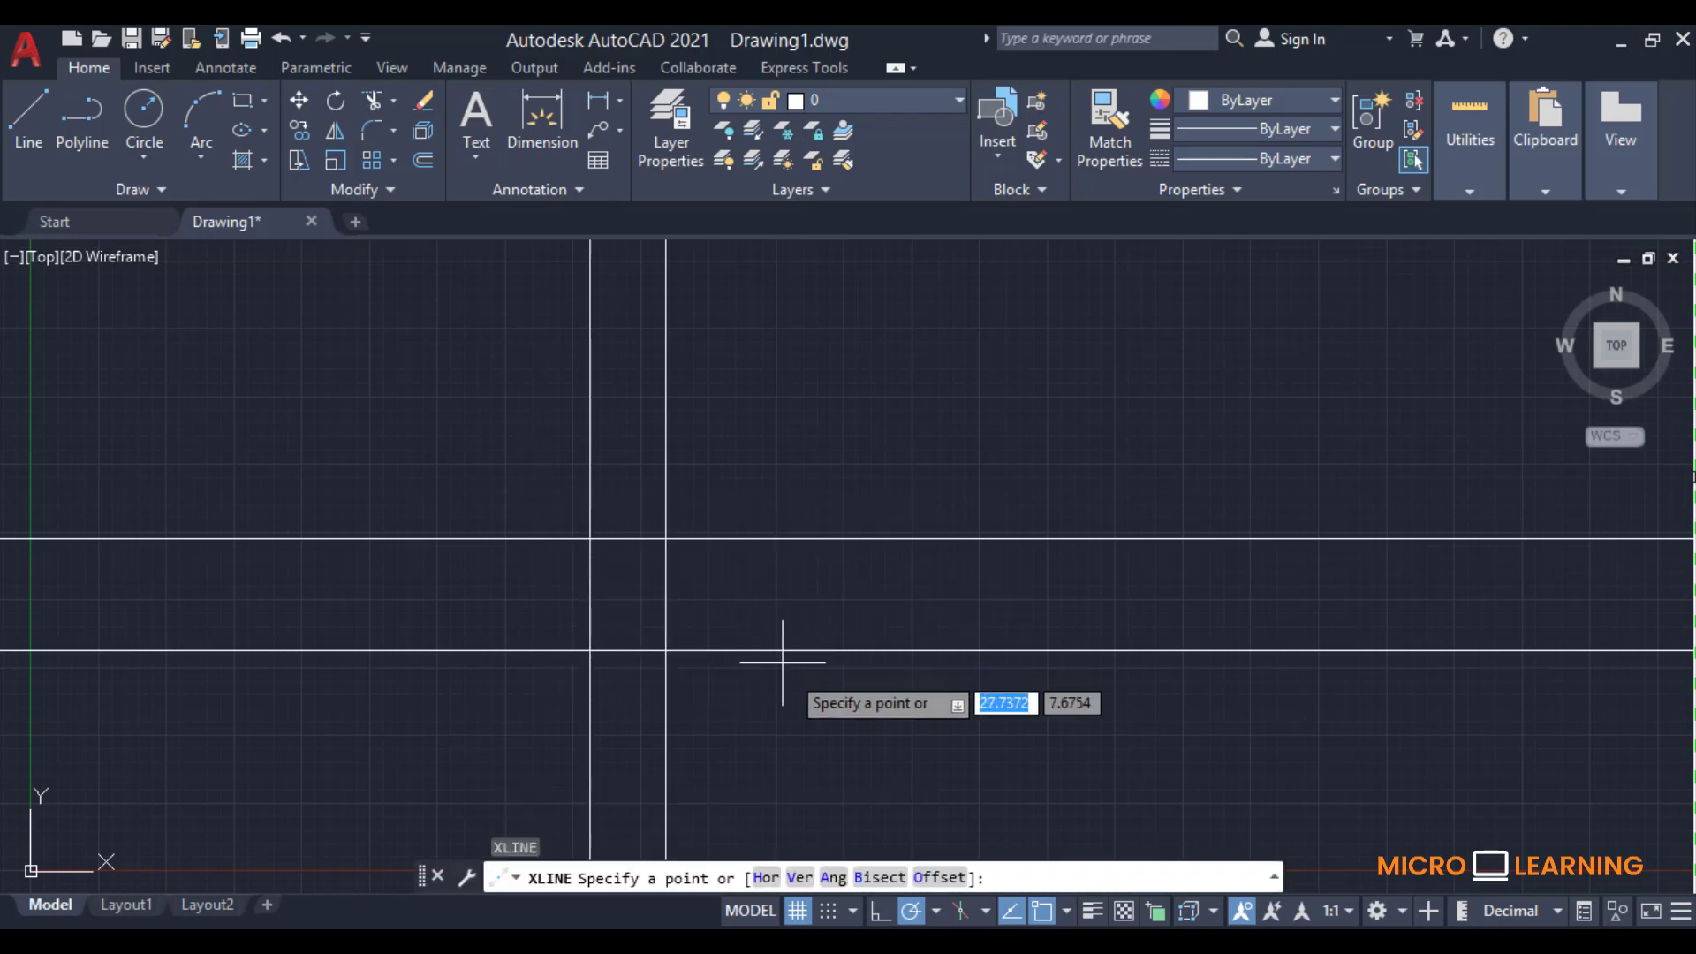
click(840, 881)
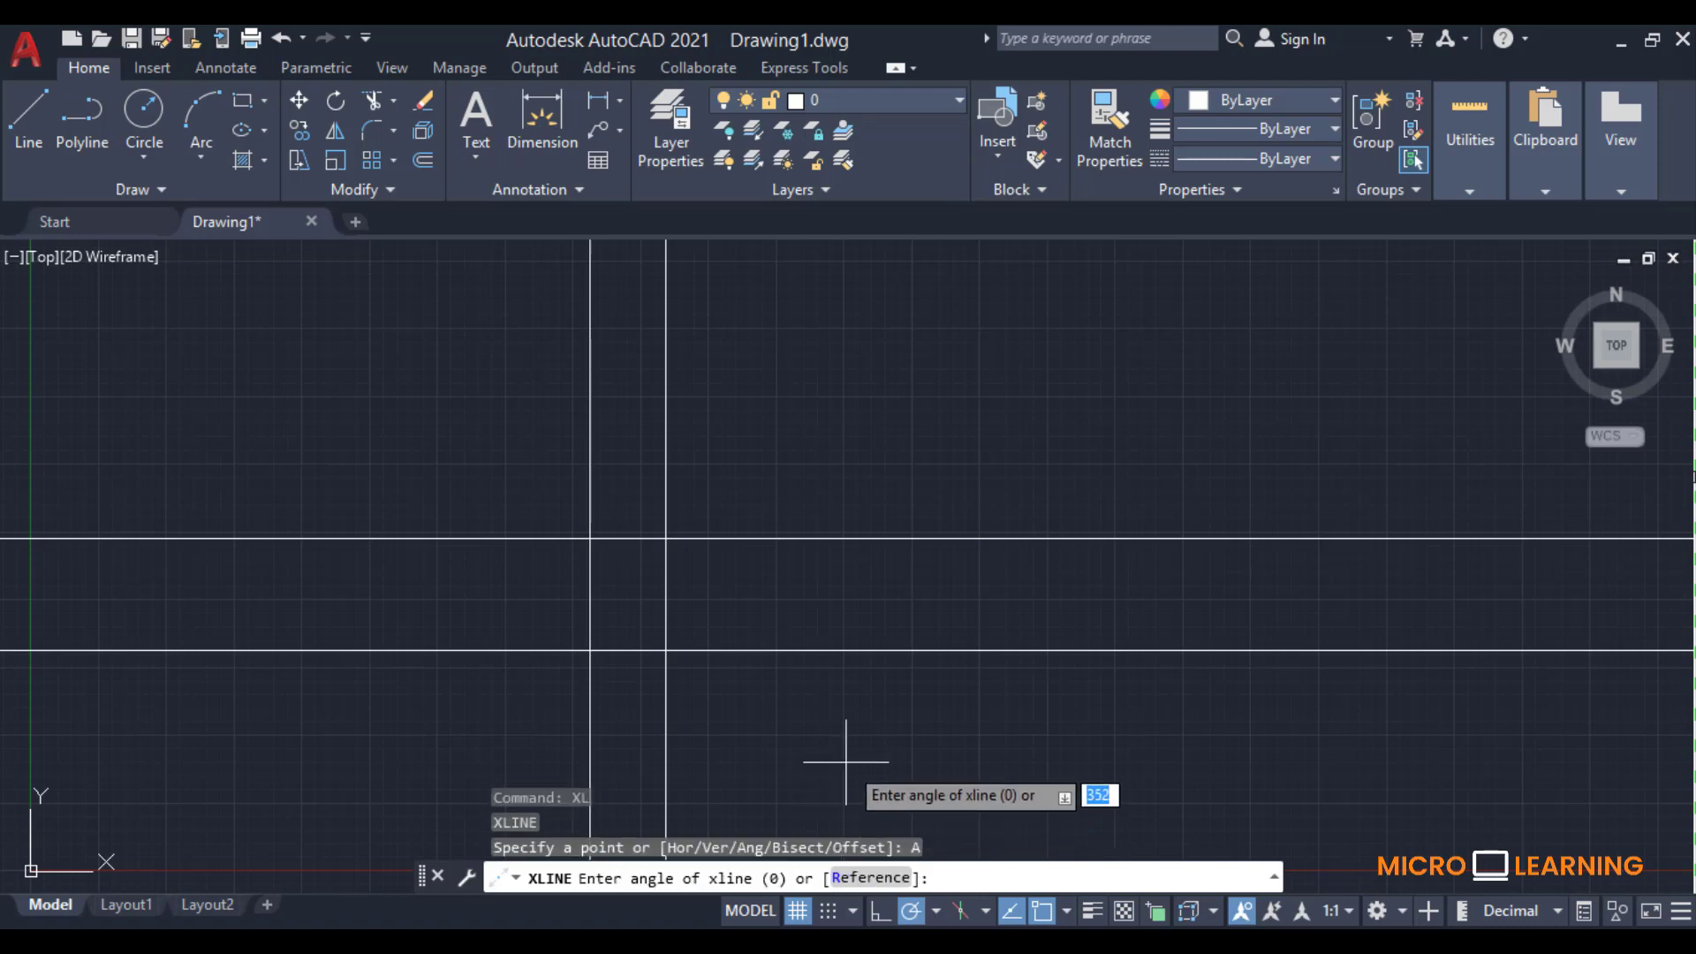
text(45)
key(Return)
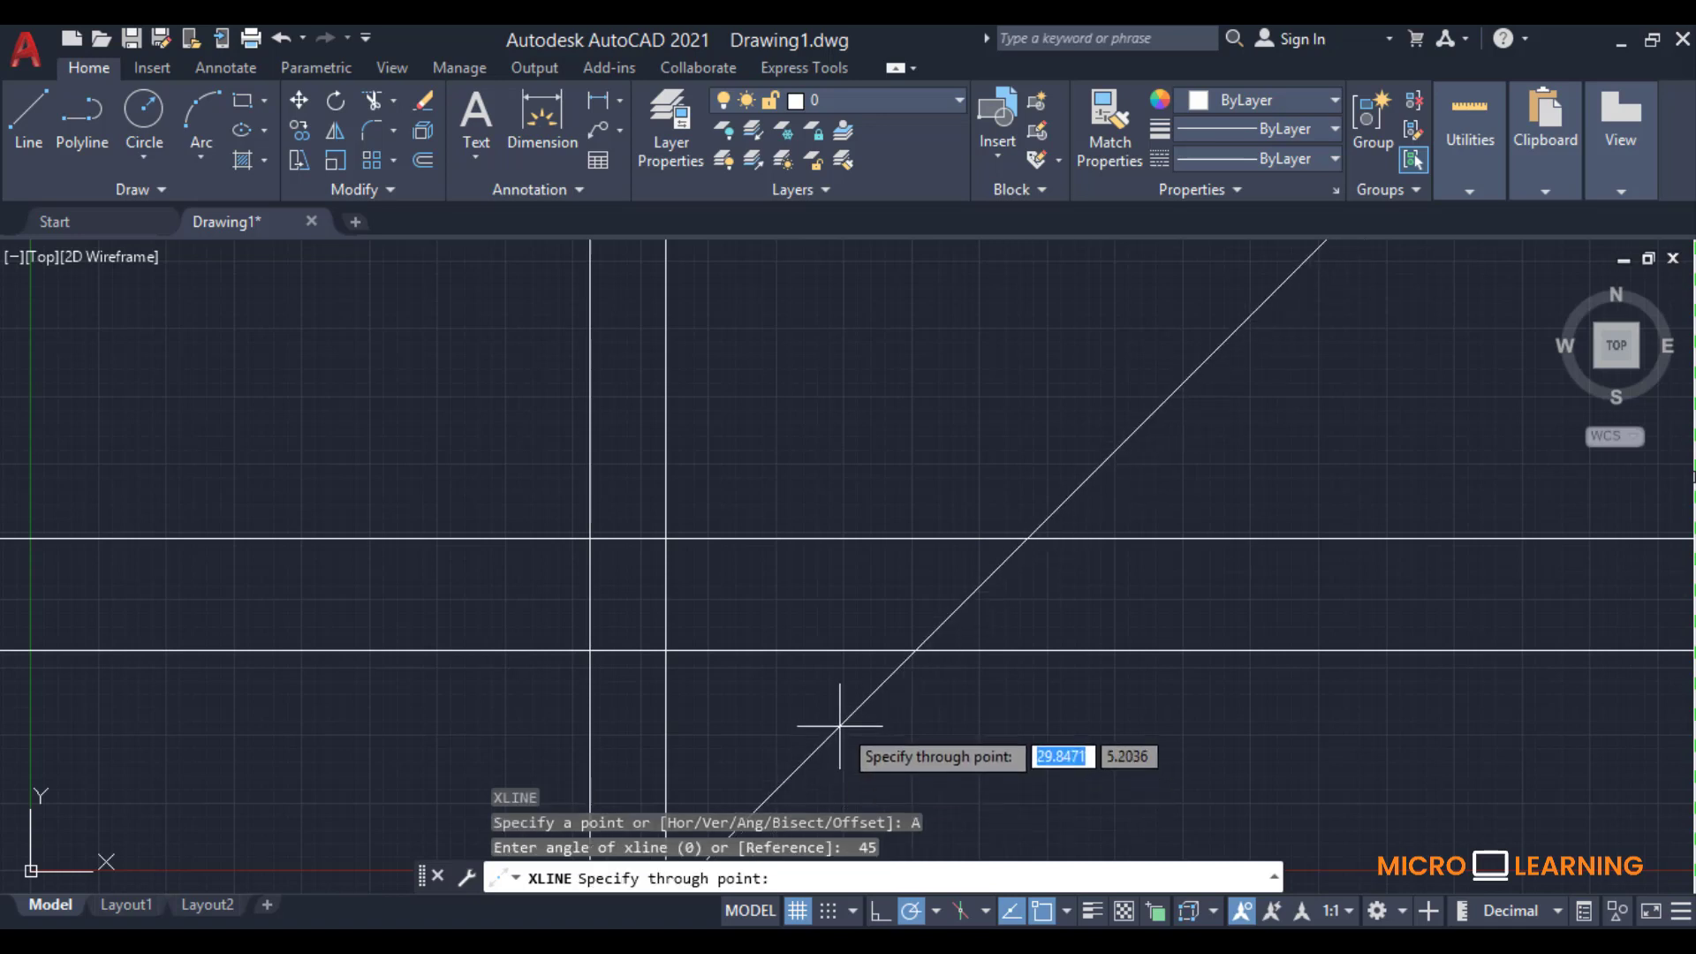
click(665, 537)
key(Return)
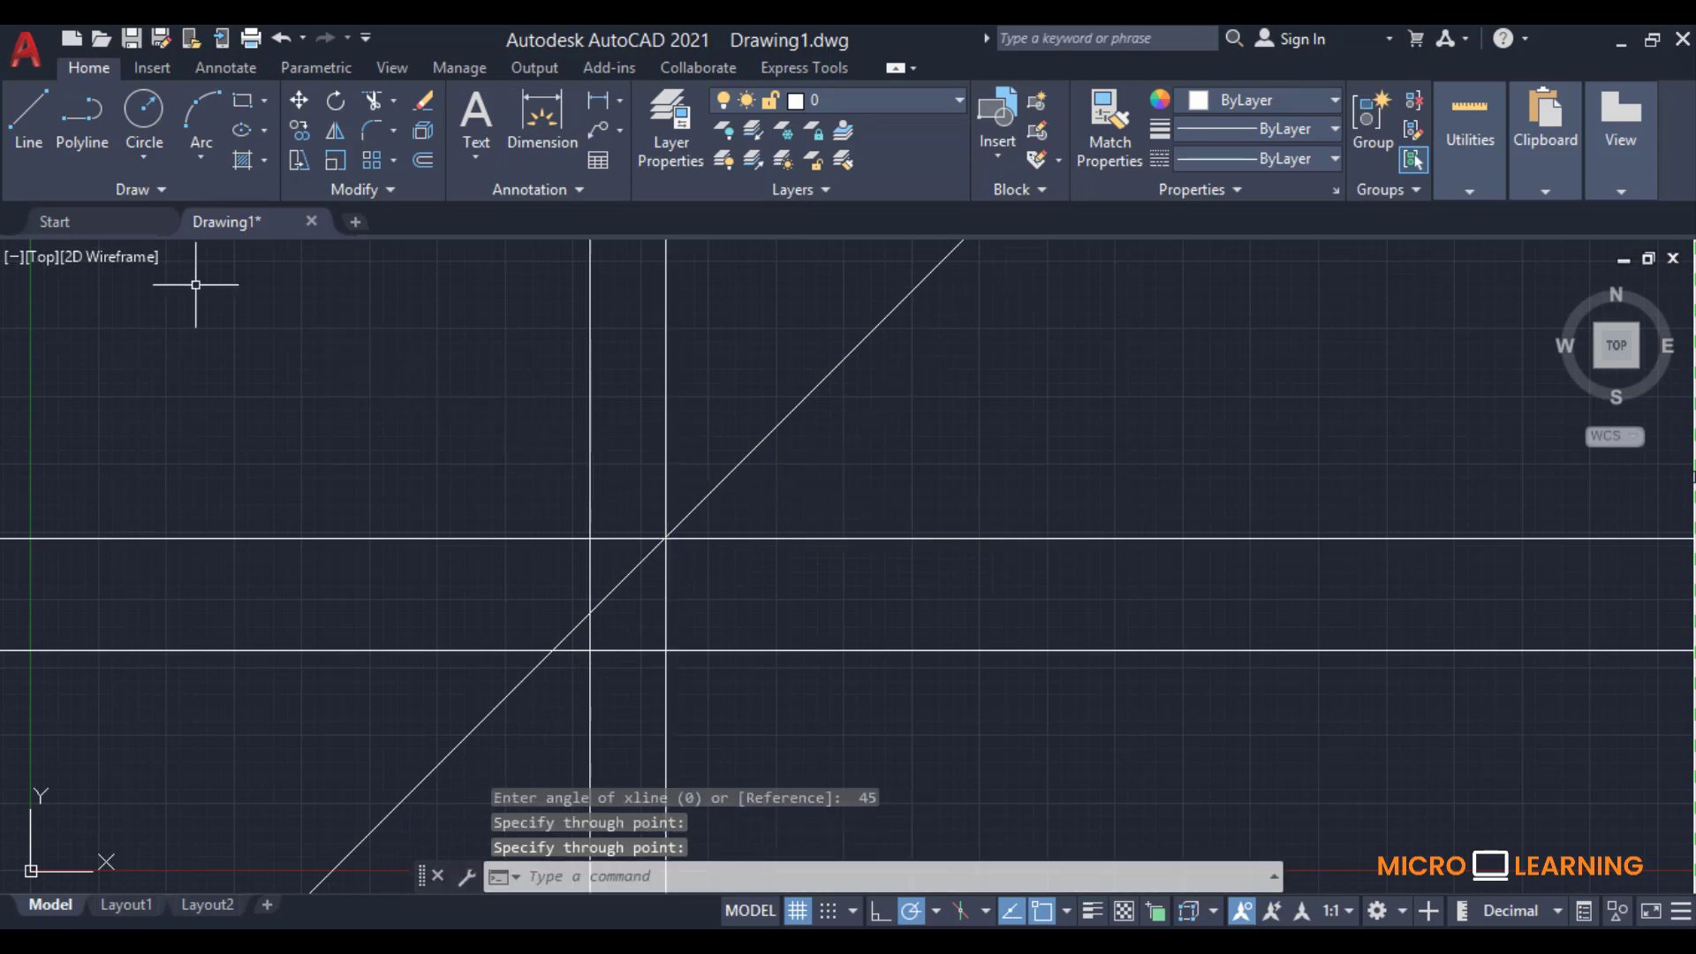
Step: Add a construction line at 45° relative to the diagonal line, placed left of the two verticals, using the XLINE Ang Reference option
click(159, 190)
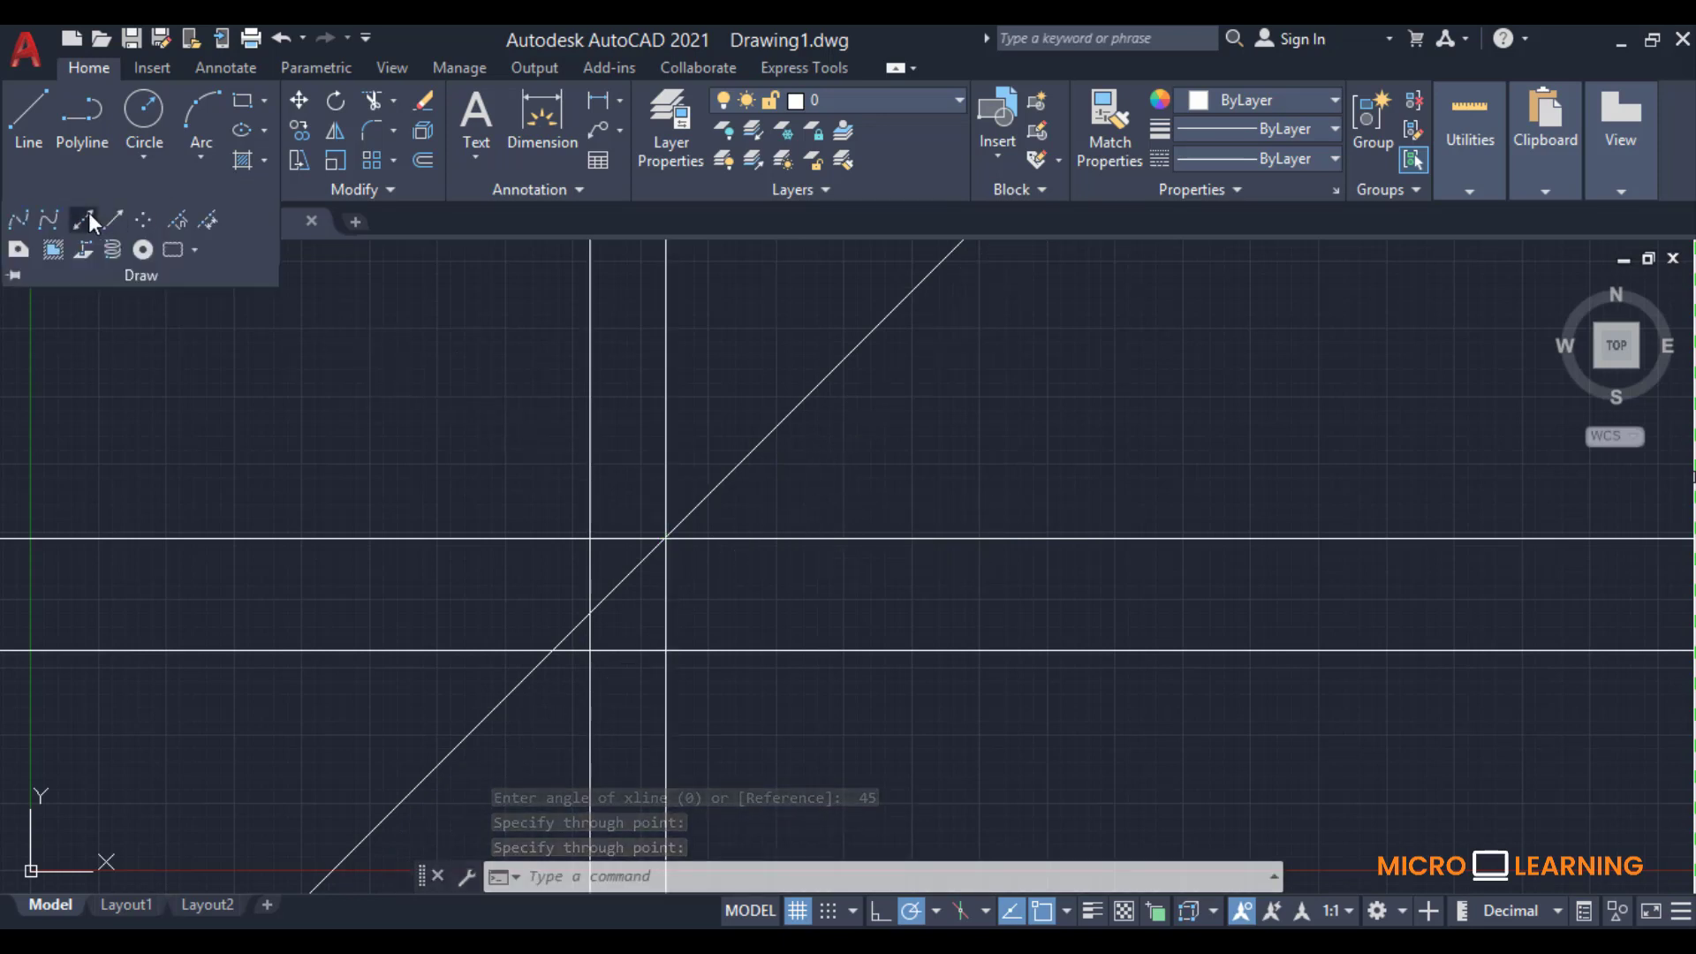
click(85, 217)
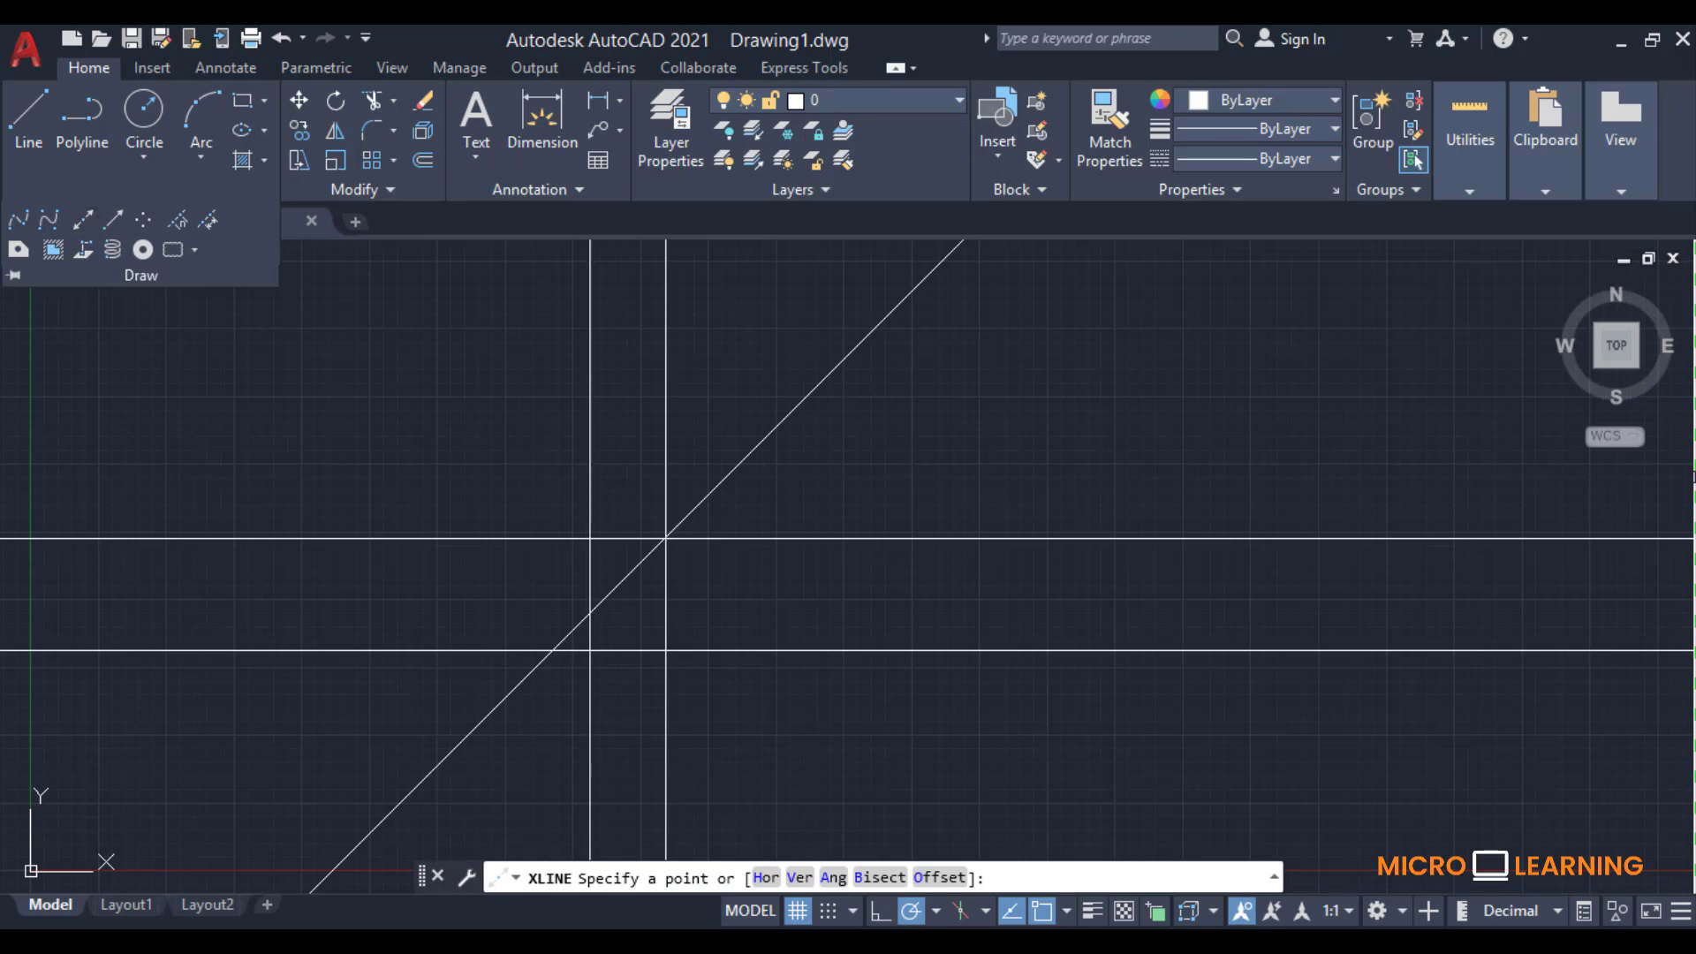
click(843, 878)
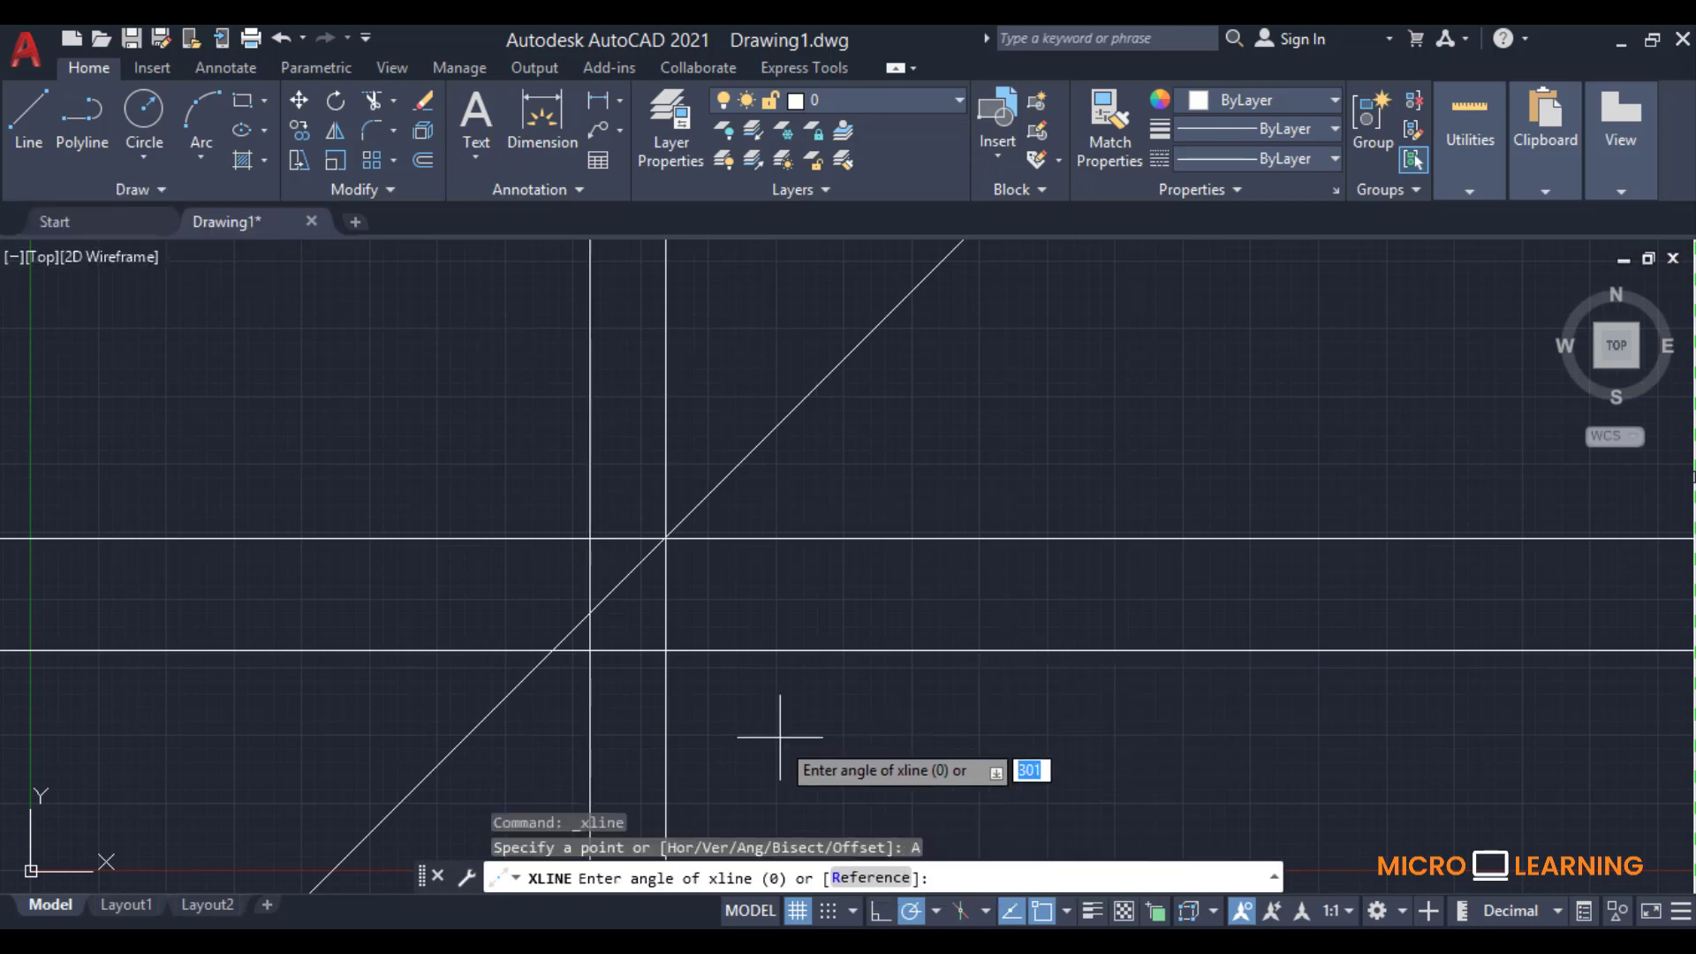
click(861, 877)
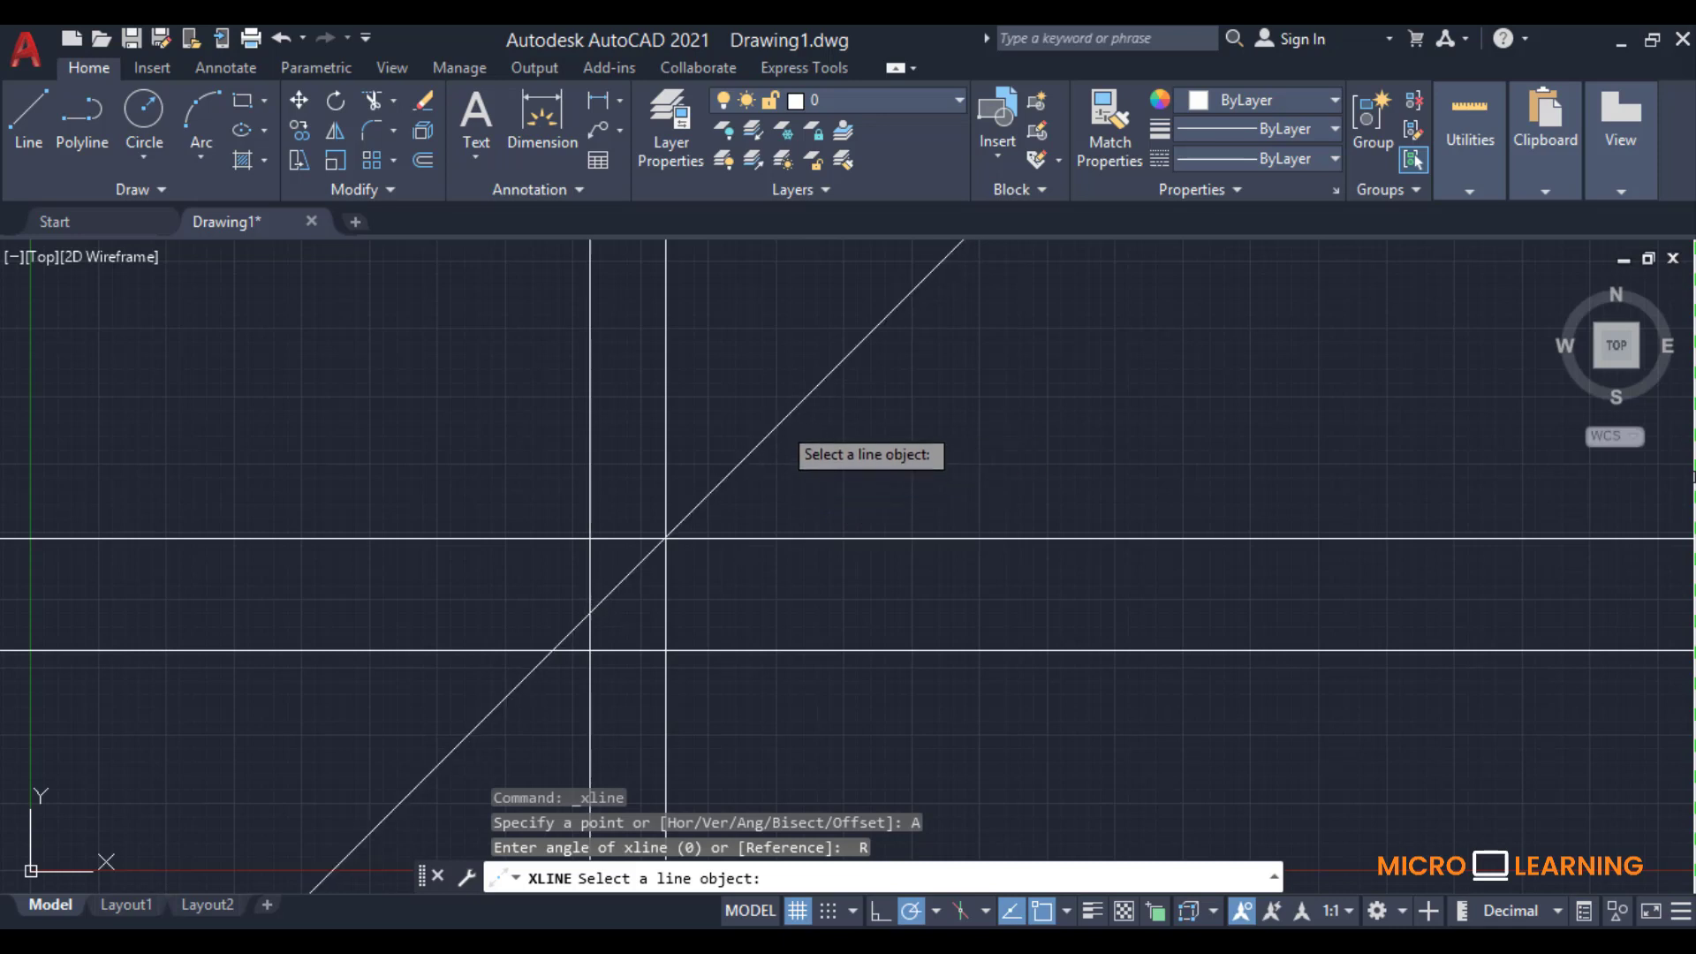
click(779, 422)
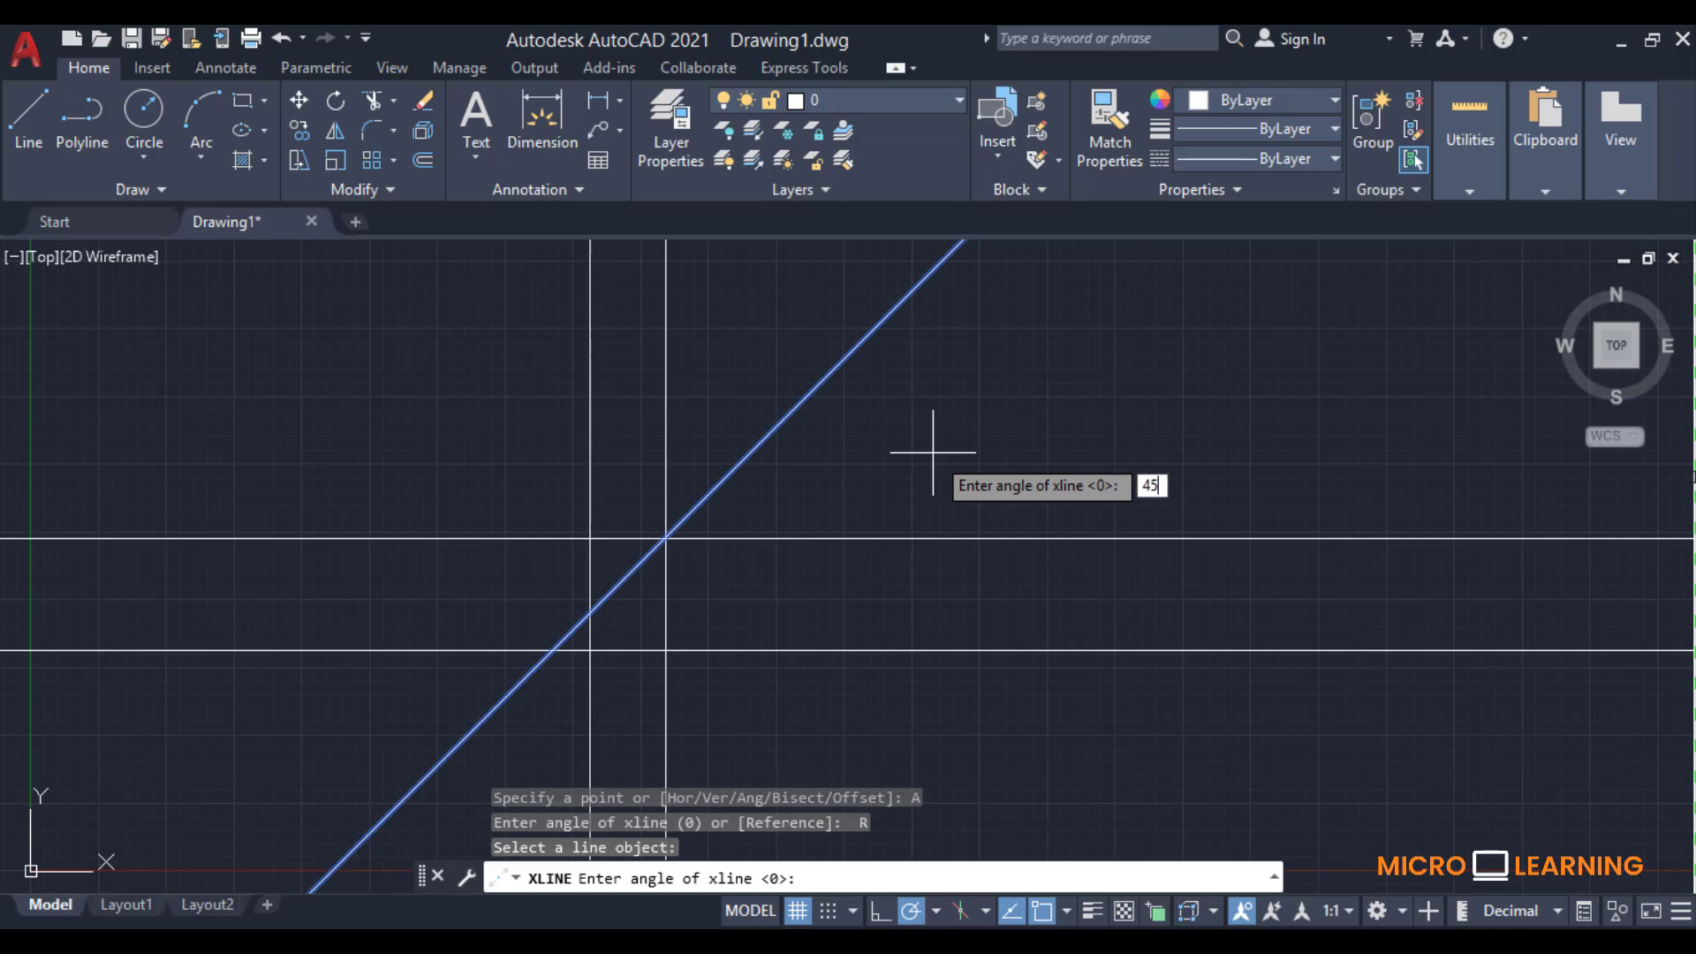
key(Return)
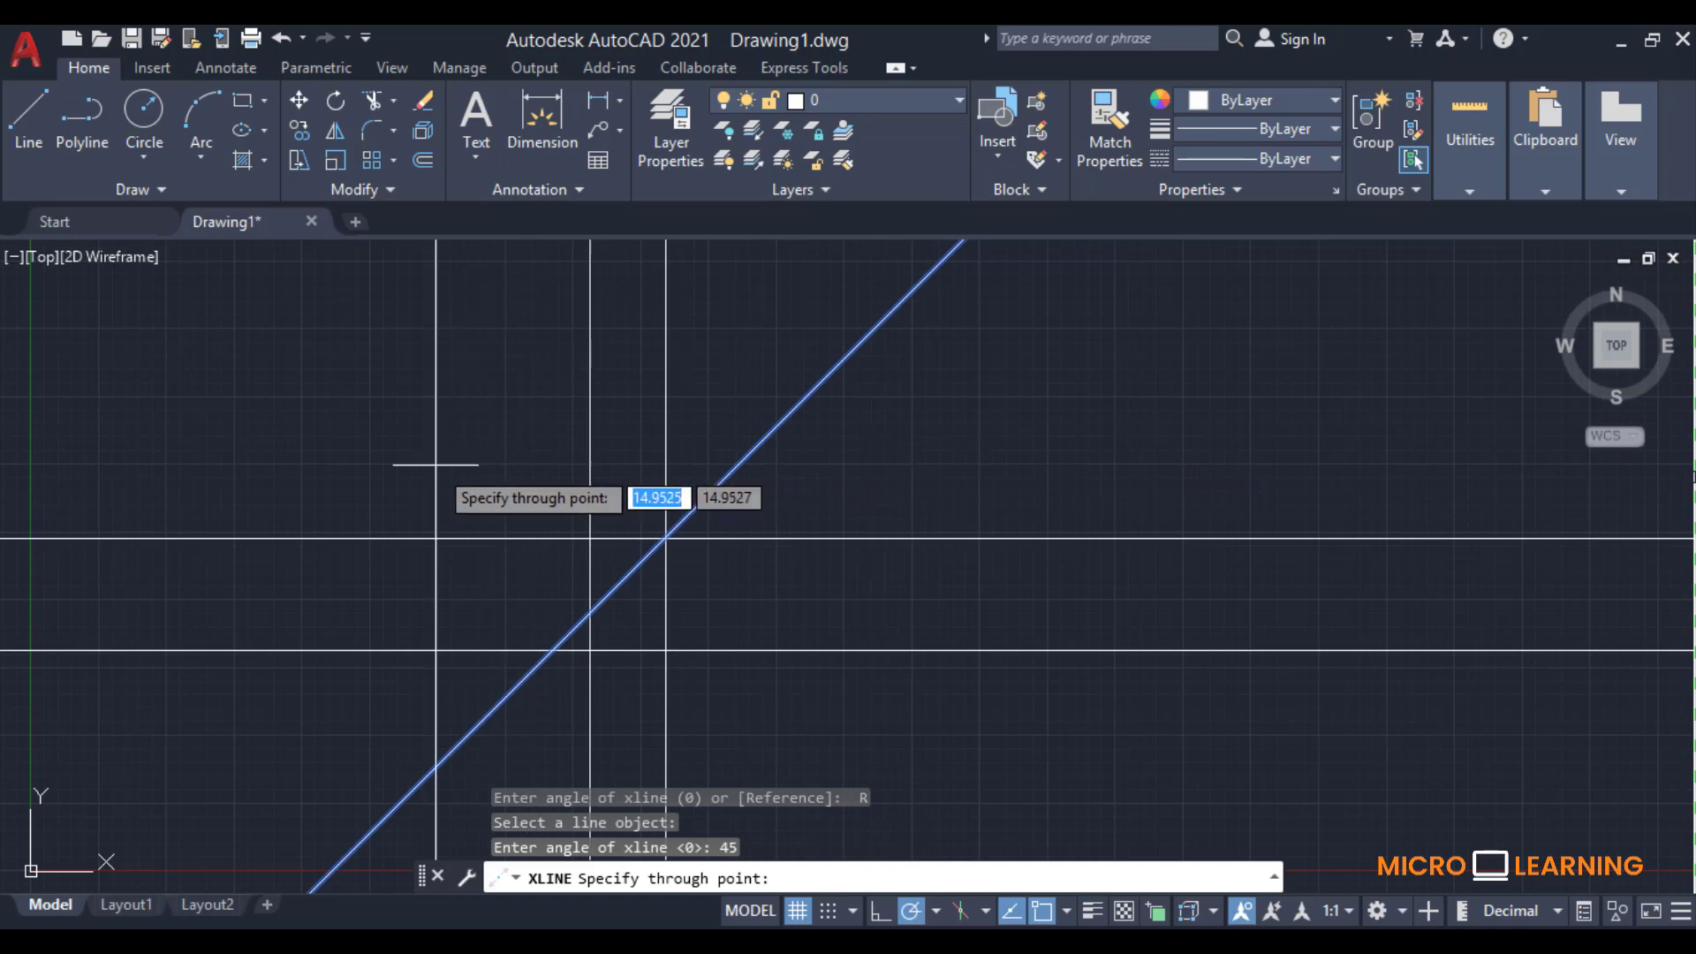
click(496, 462)
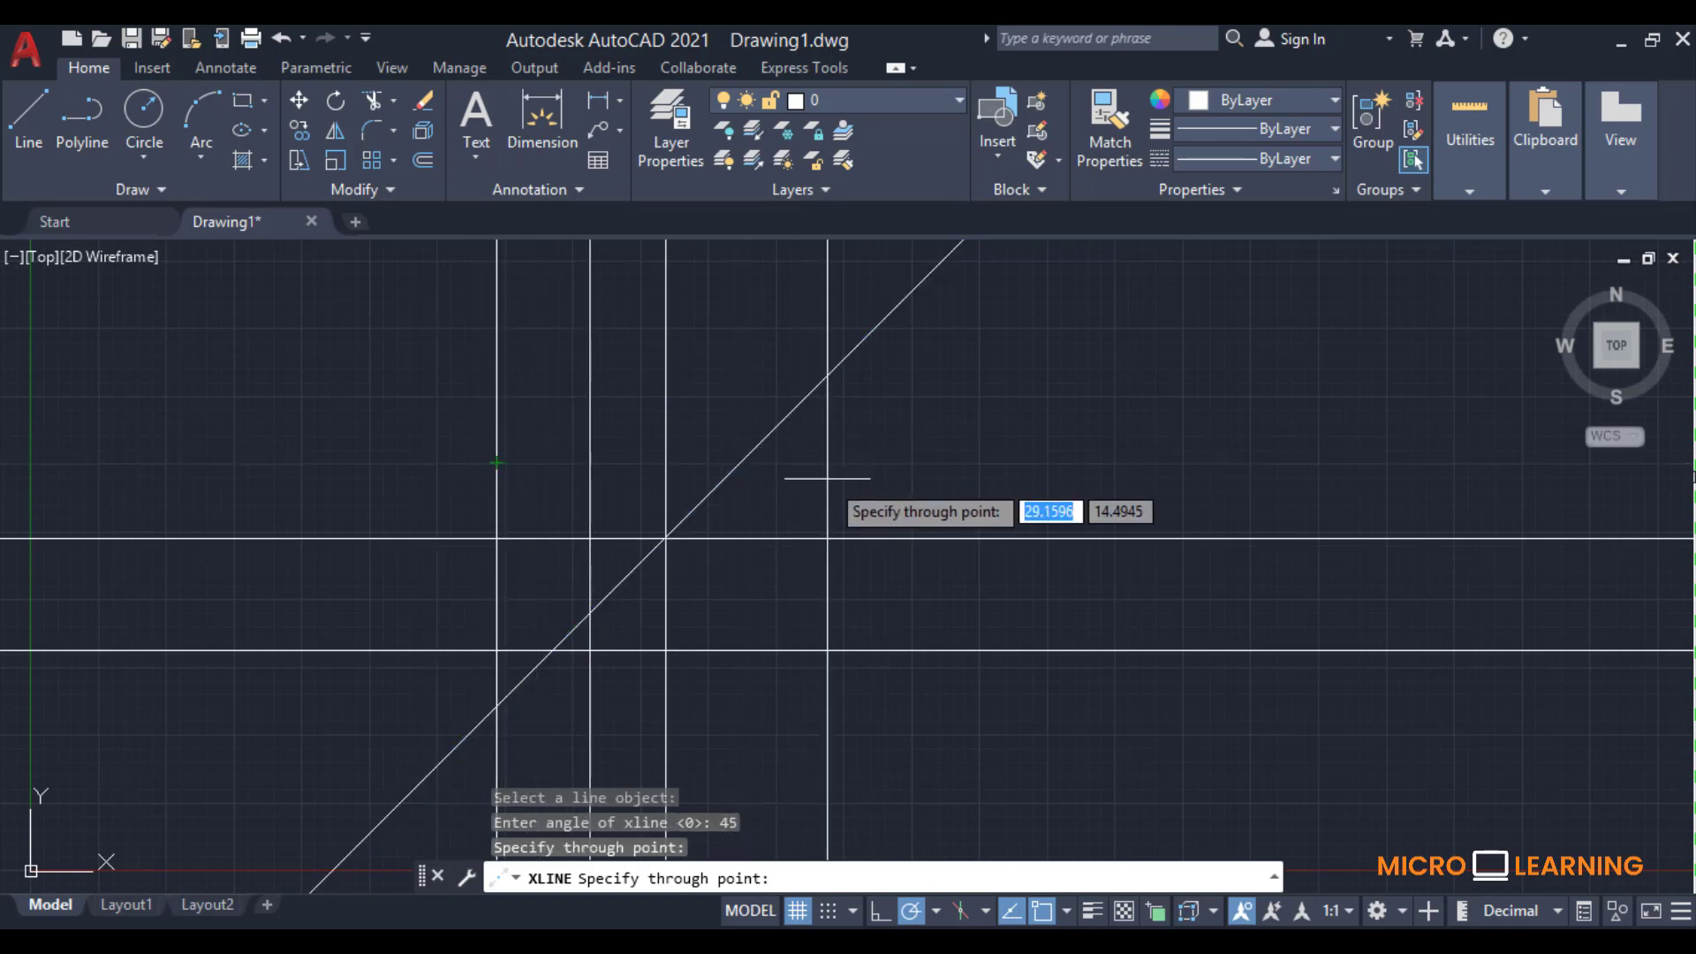
key(Return)
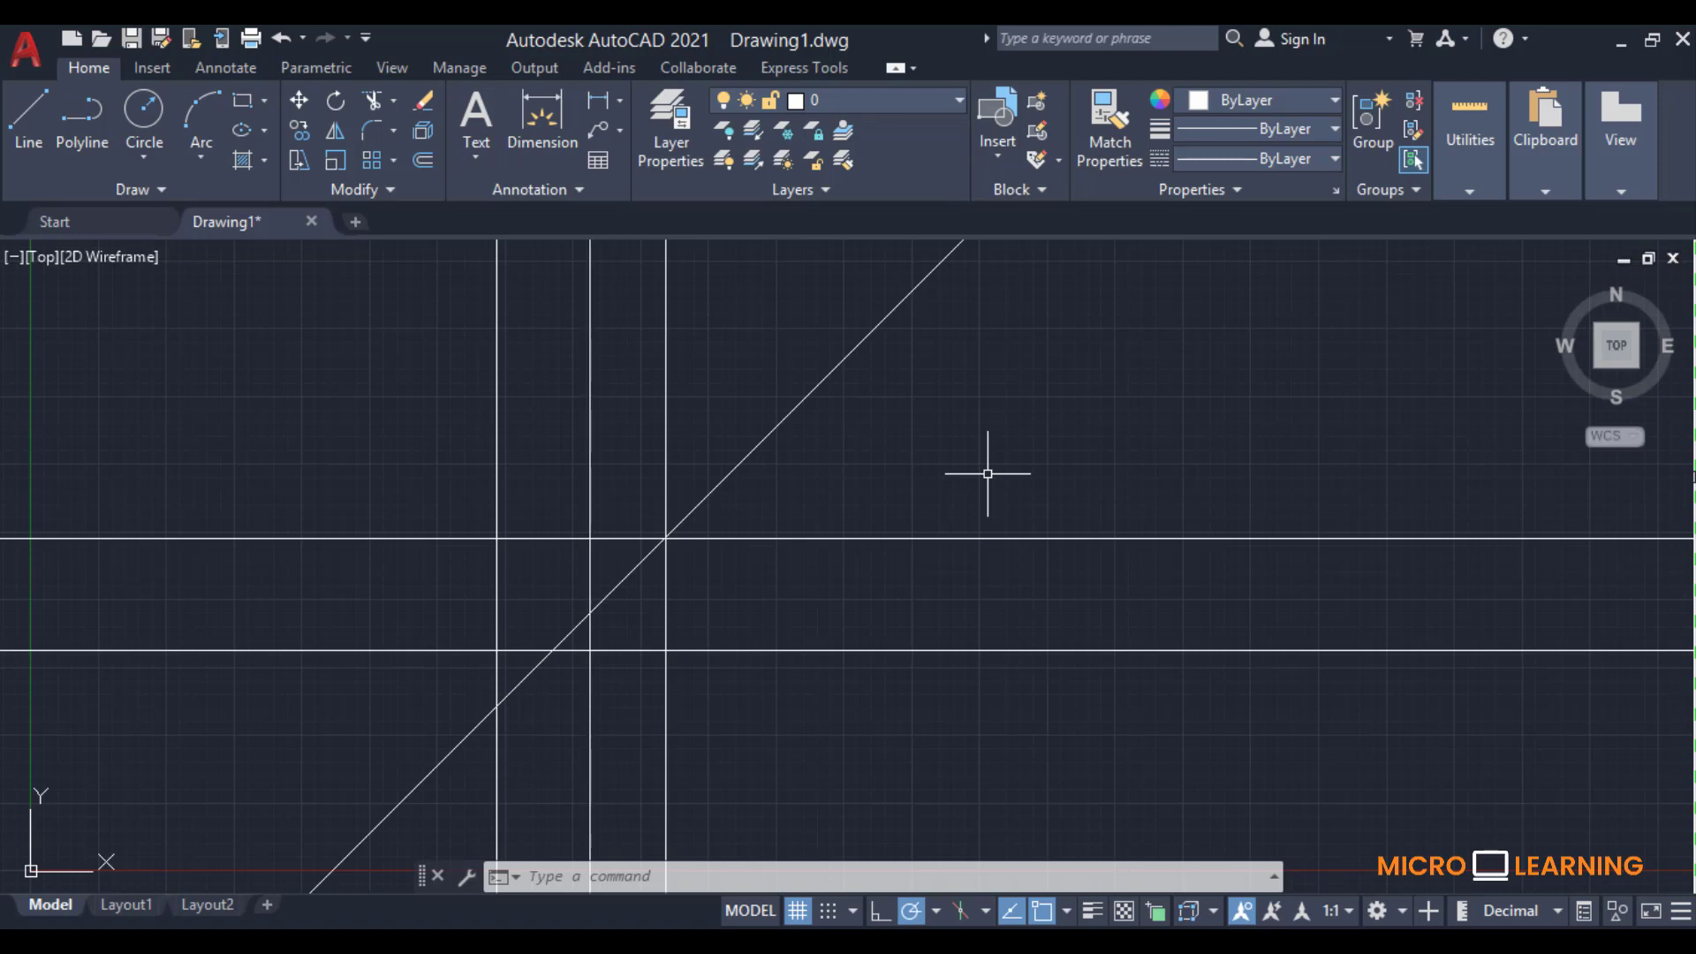
Step: Erase all the construction lines from the drawing
click(883, 424)
click(310, 695)
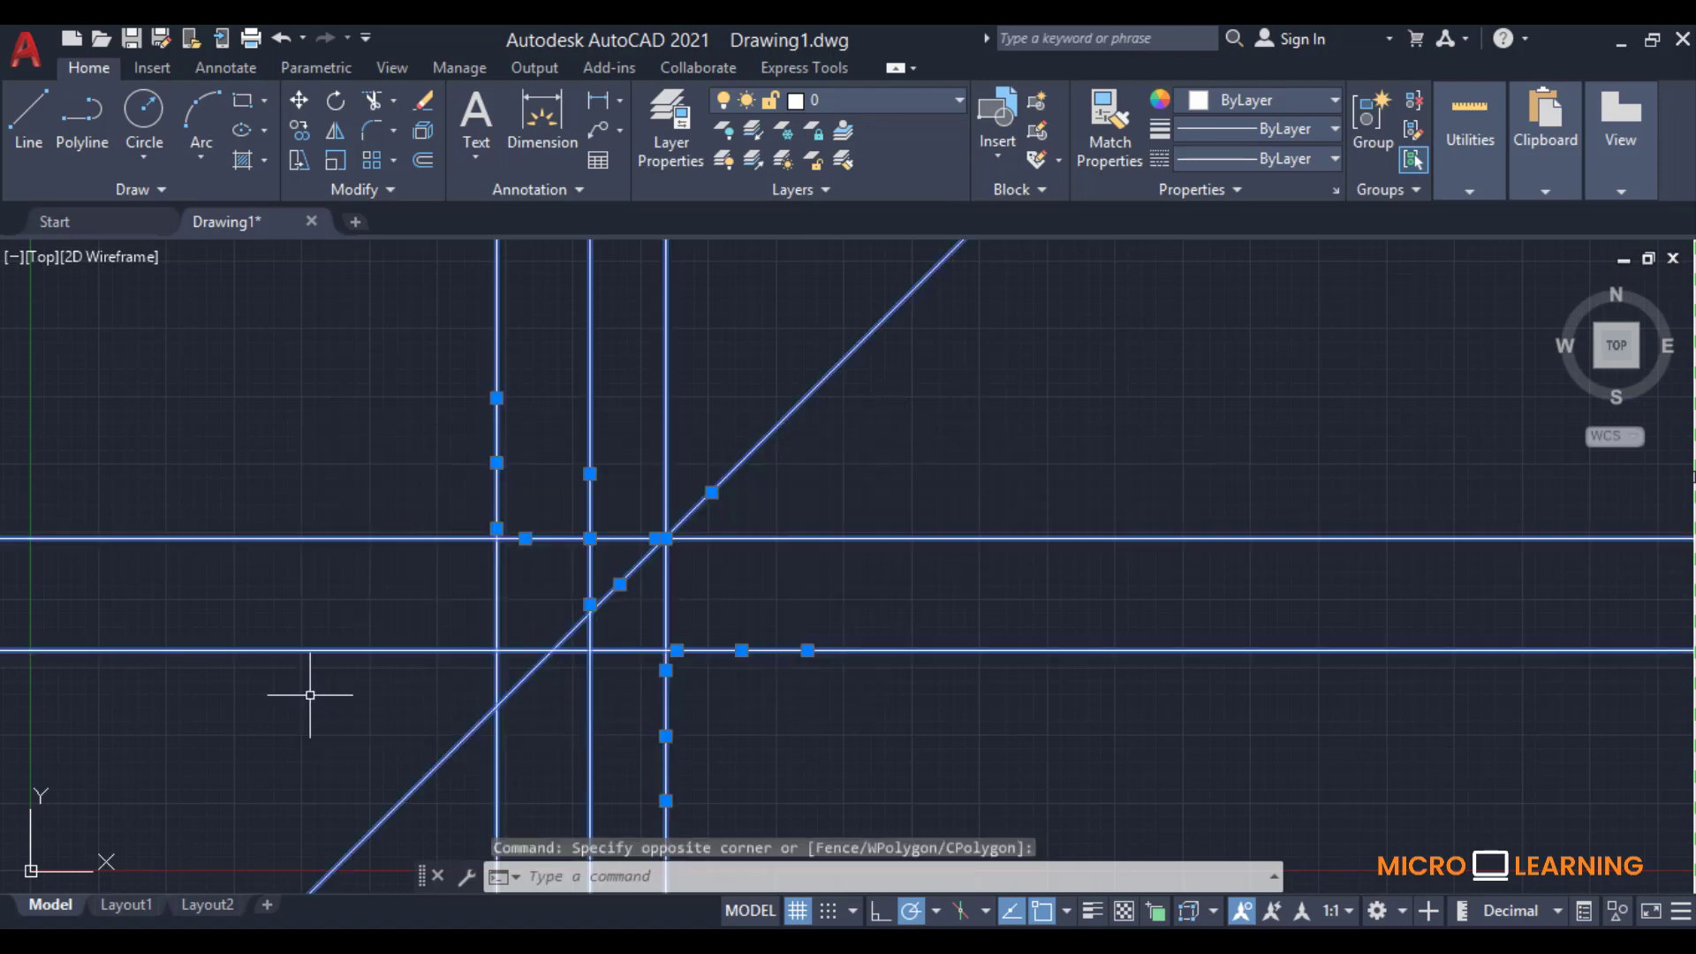
right_click(310, 695)
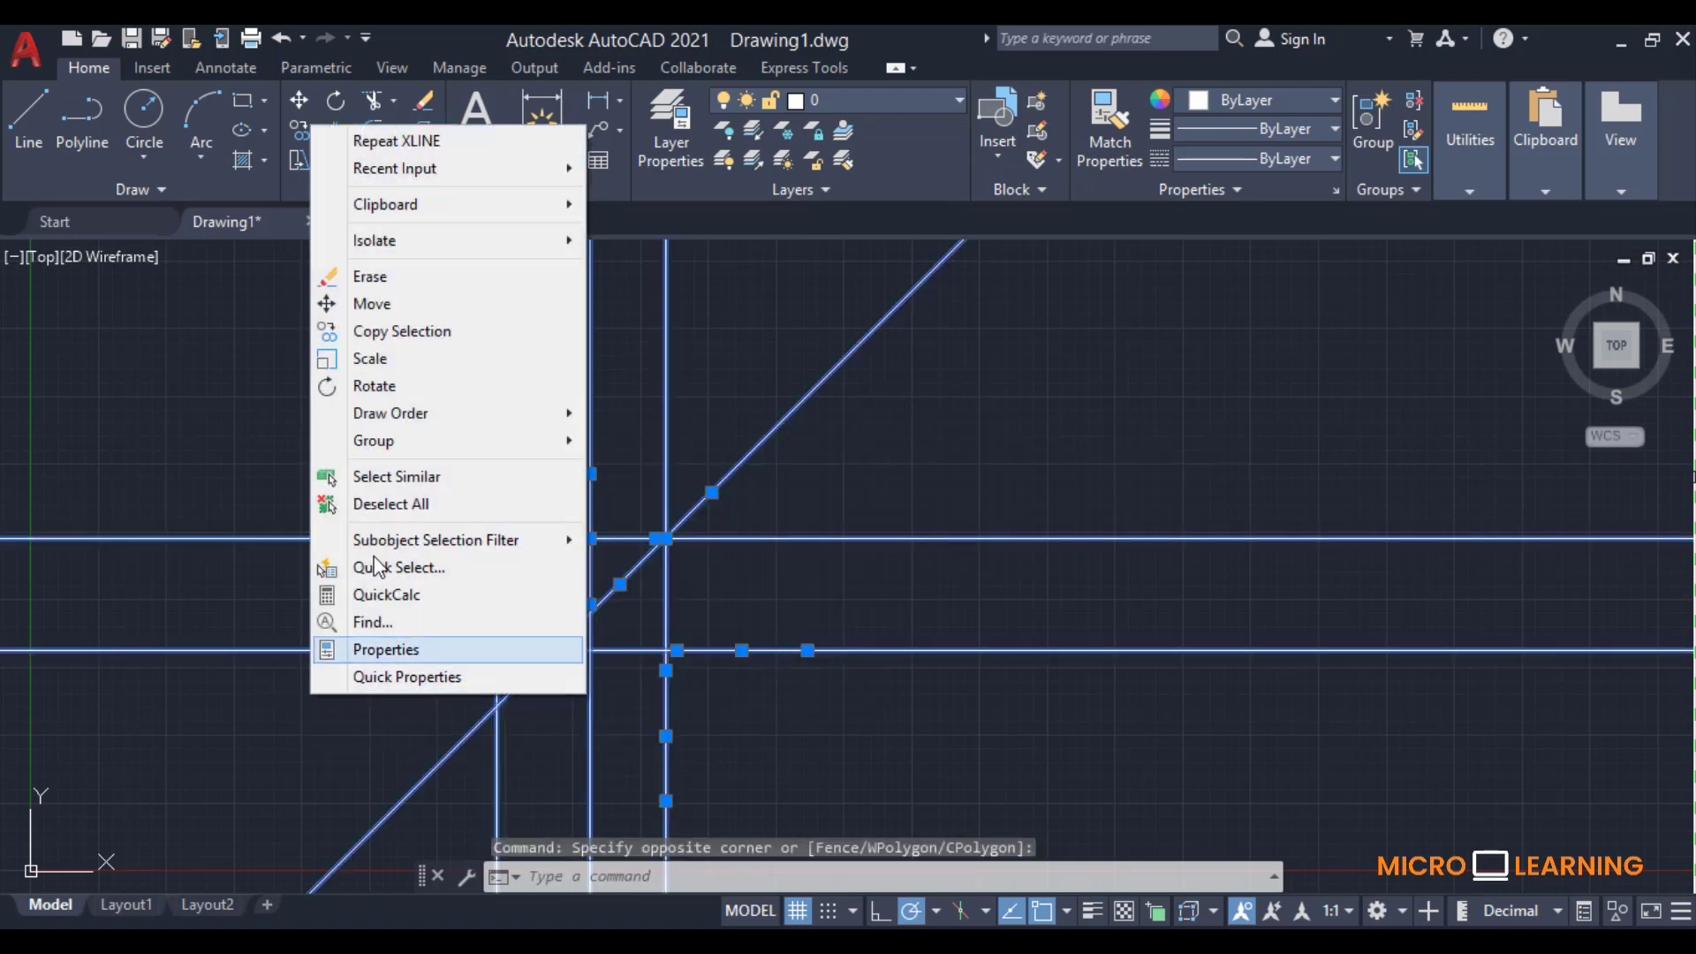
click(391, 288)
click(181, 192)
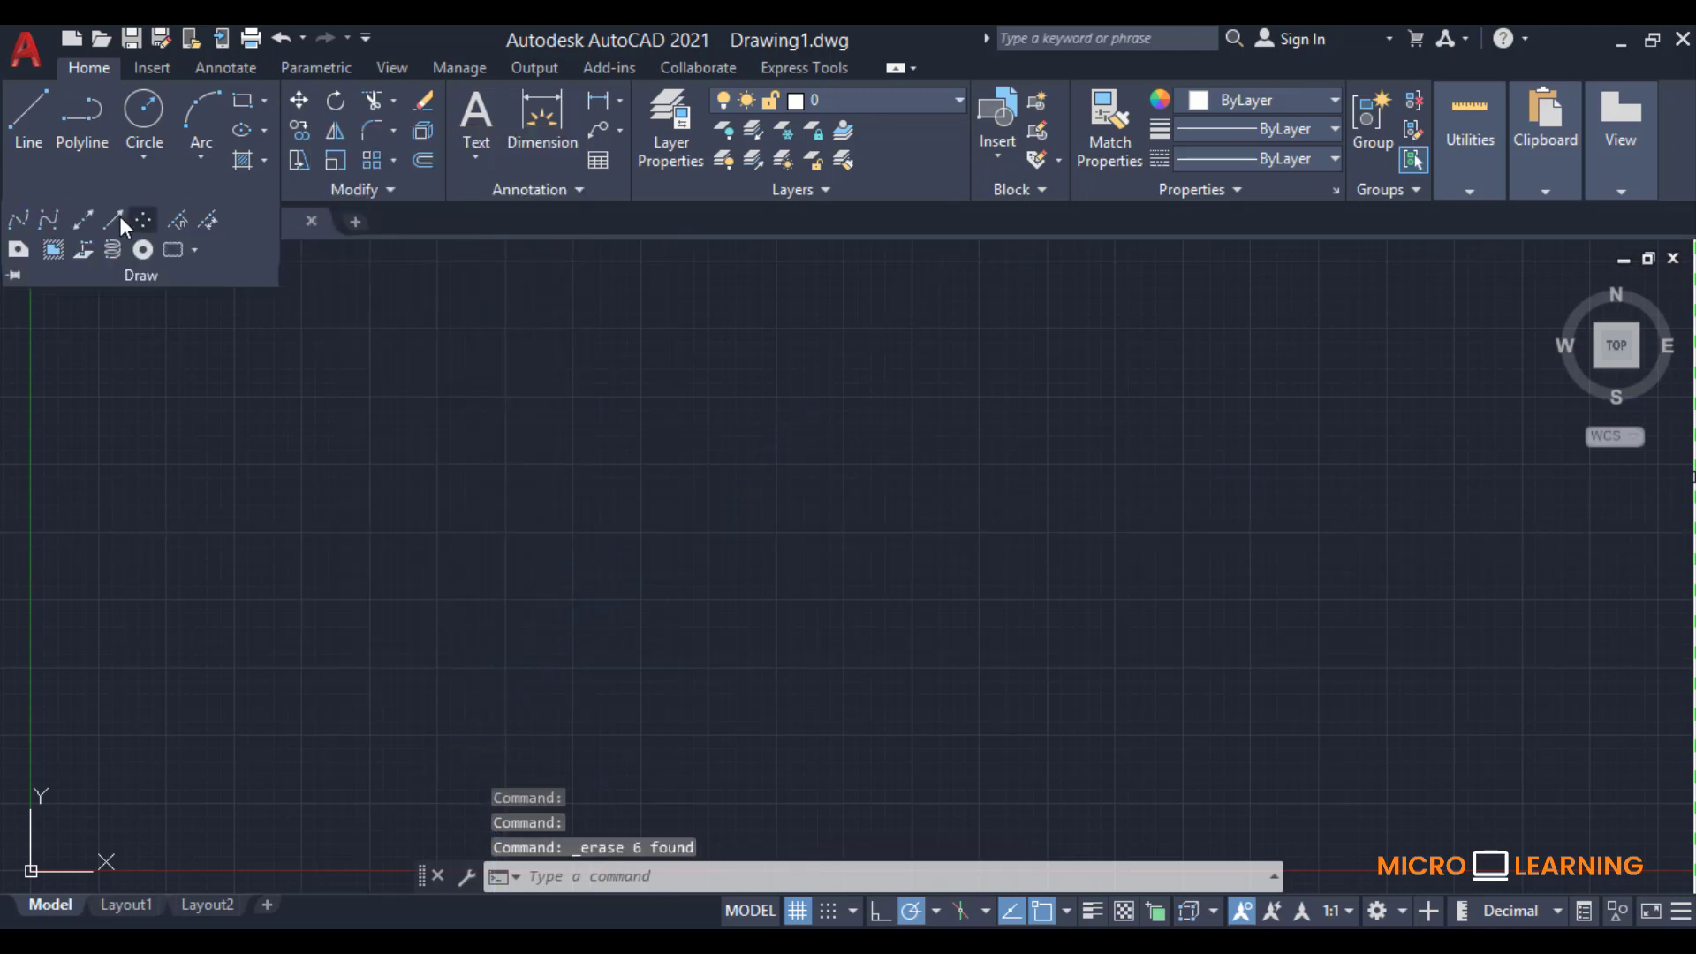
click(84, 220)
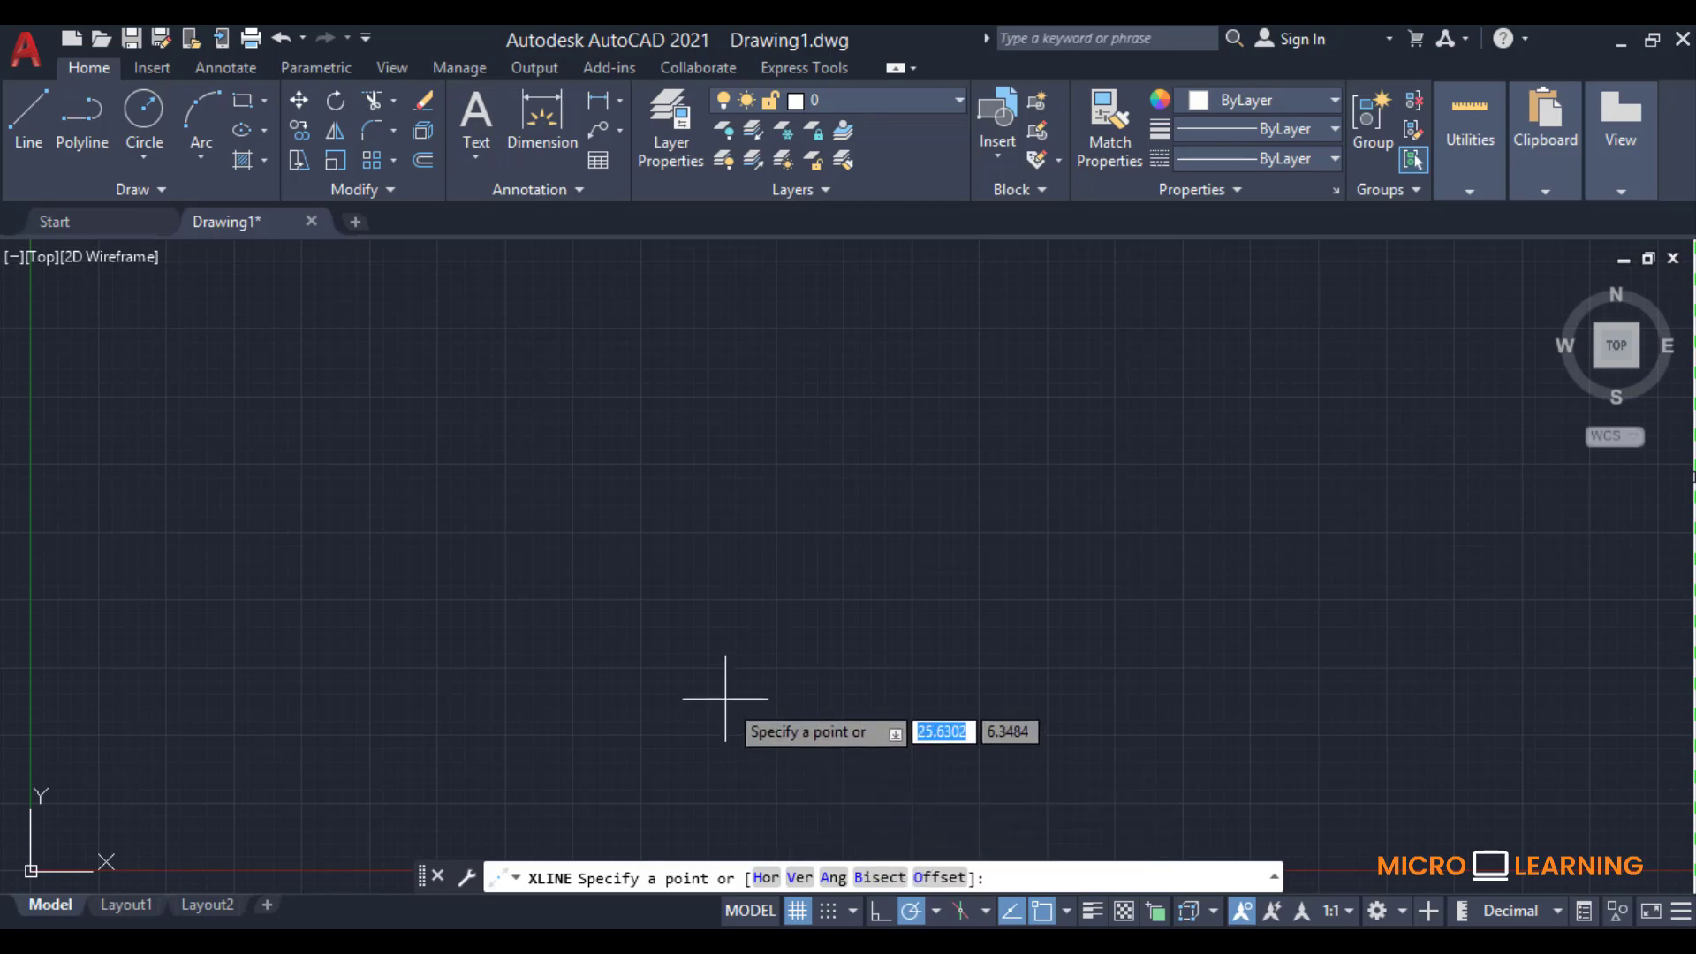
key(Escape)
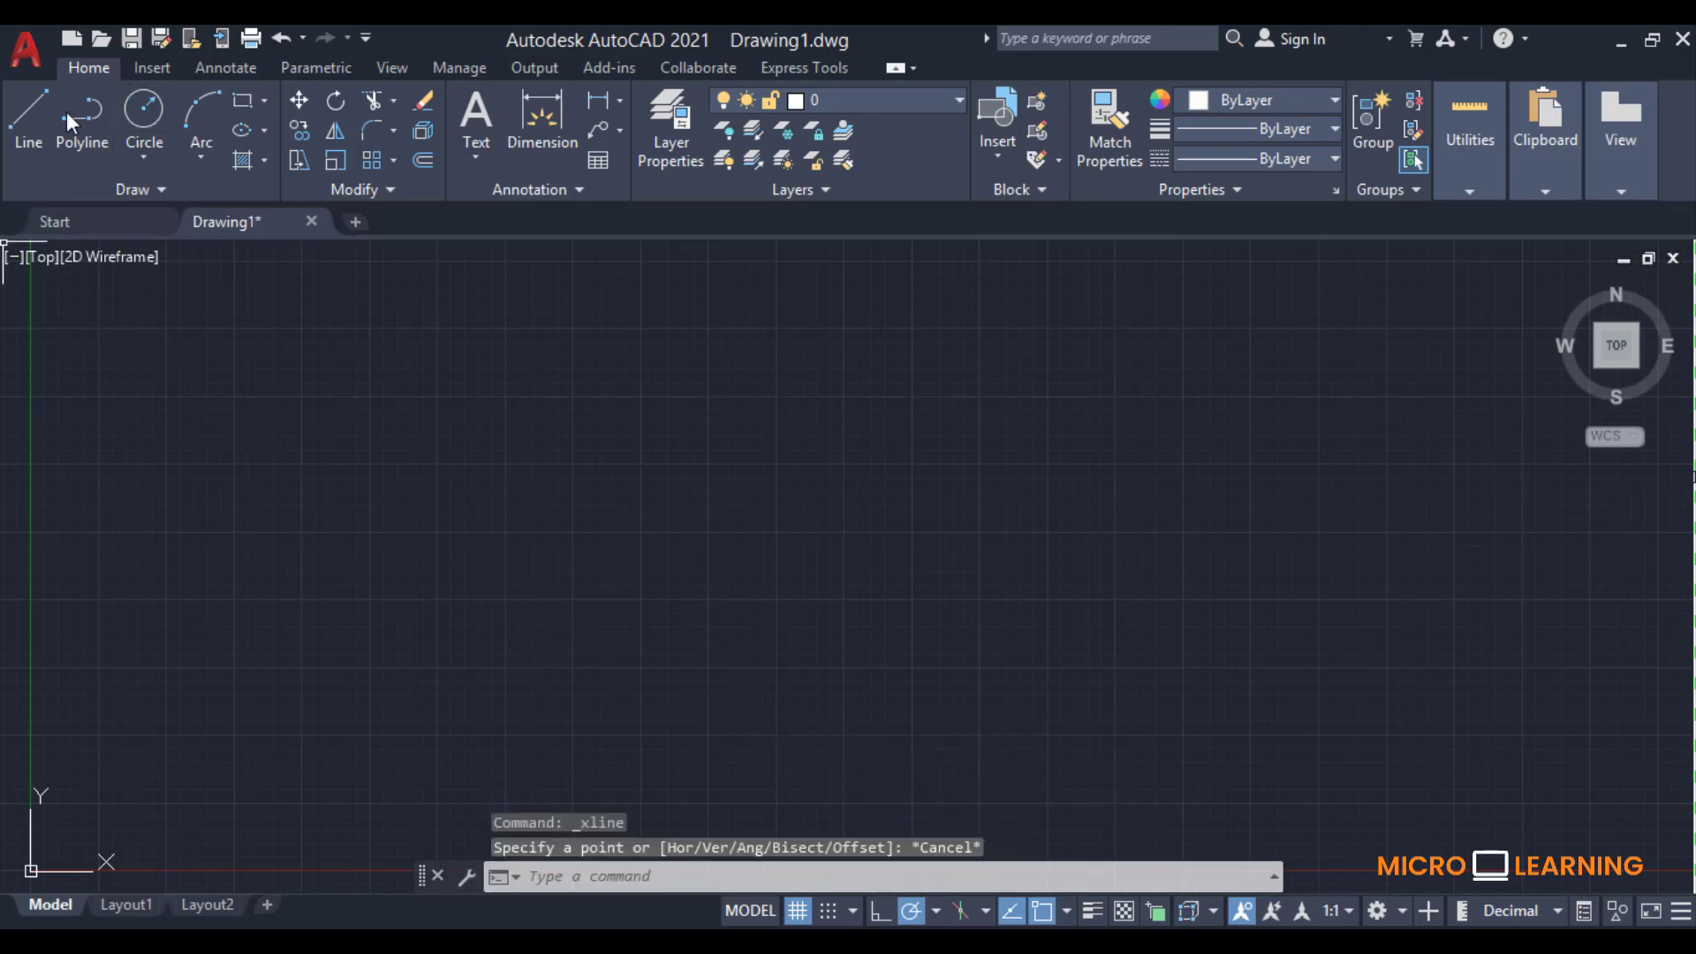
Step: Draw two connected lines forming a sideways V that opens to the right
click(41, 130)
click(633, 399)
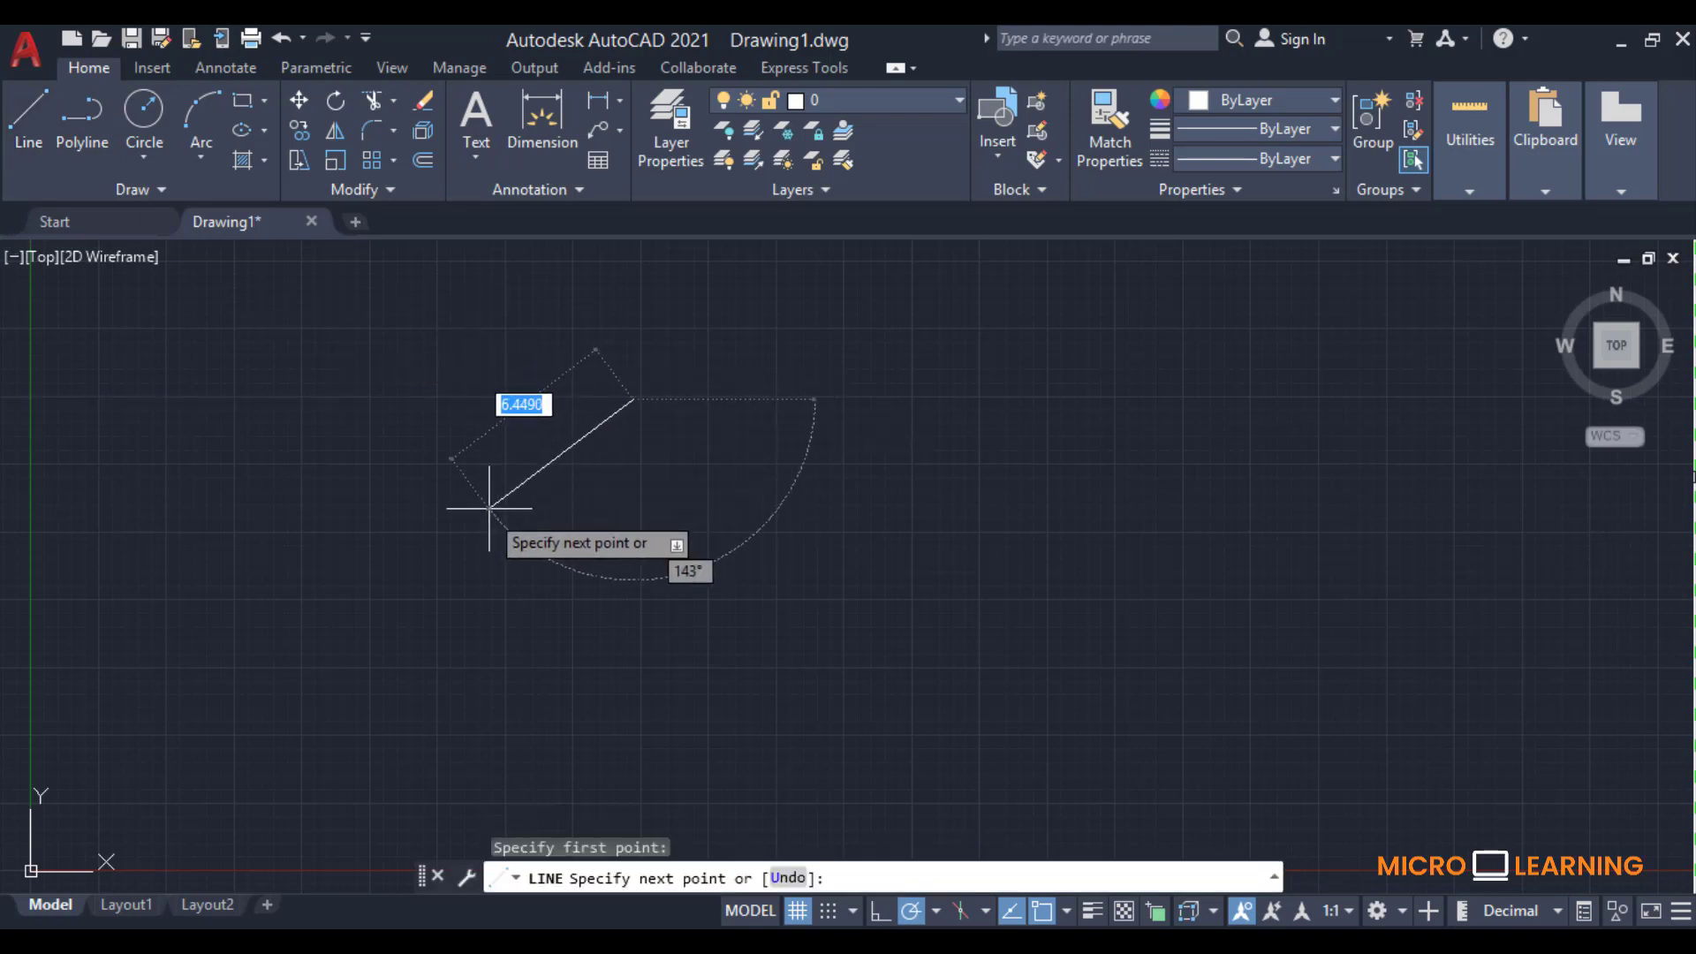
click(461, 532)
click(671, 626)
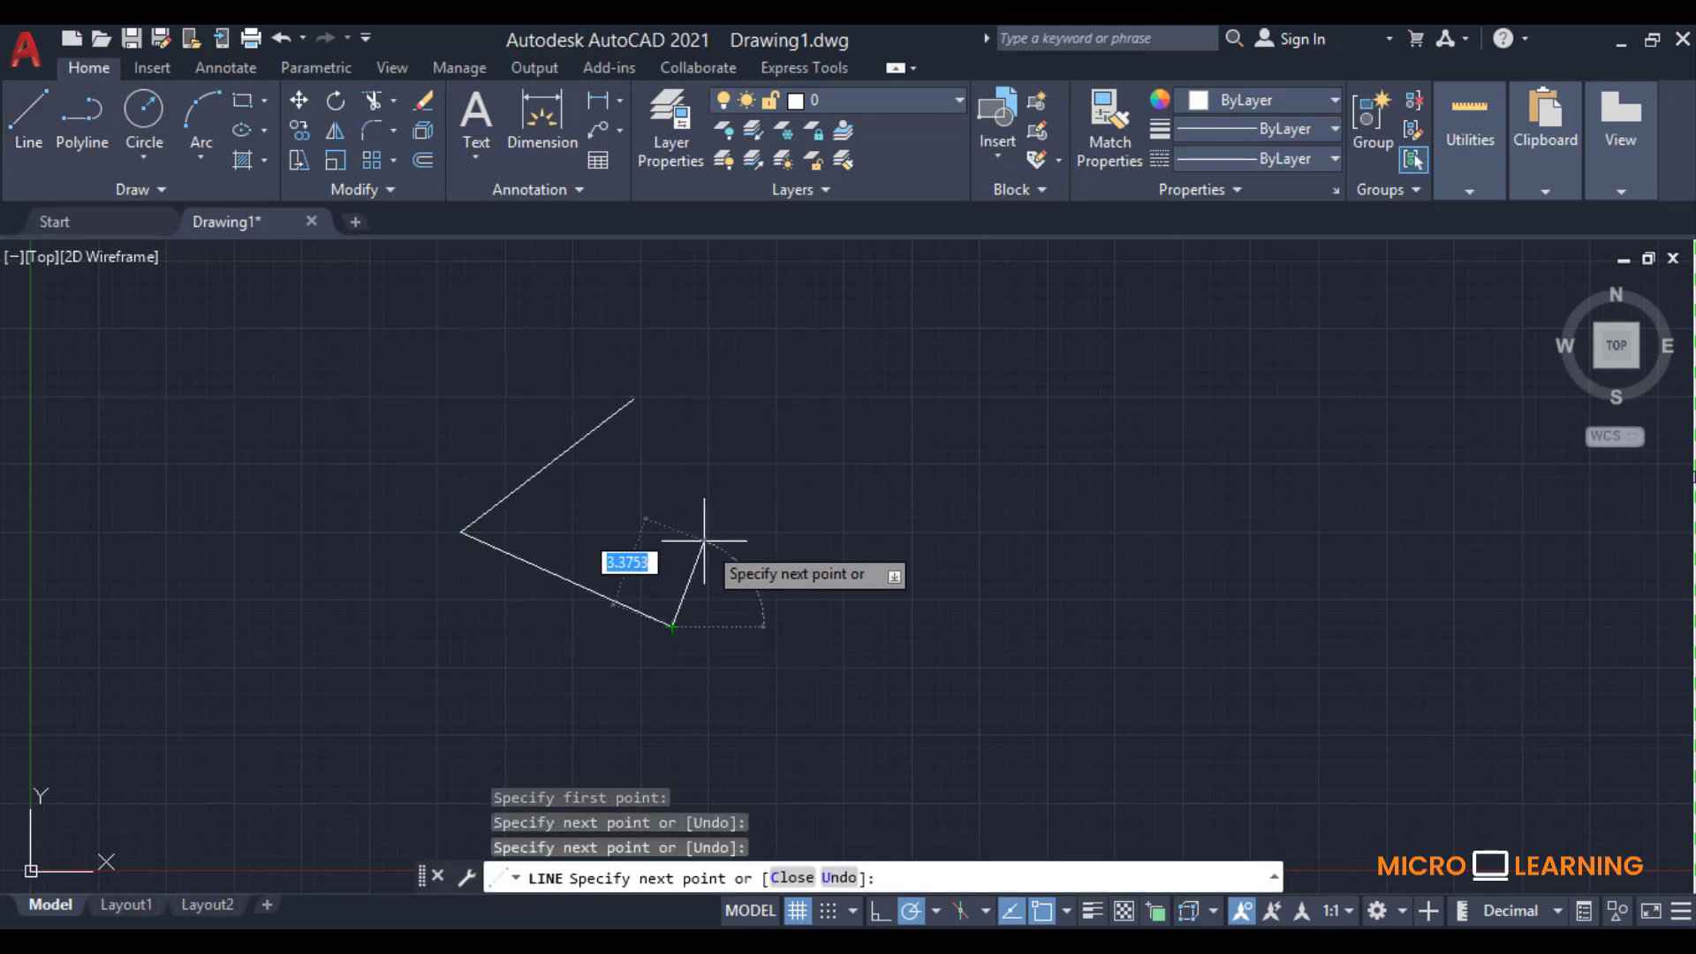
right_click(704, 540)
click(765, 551)
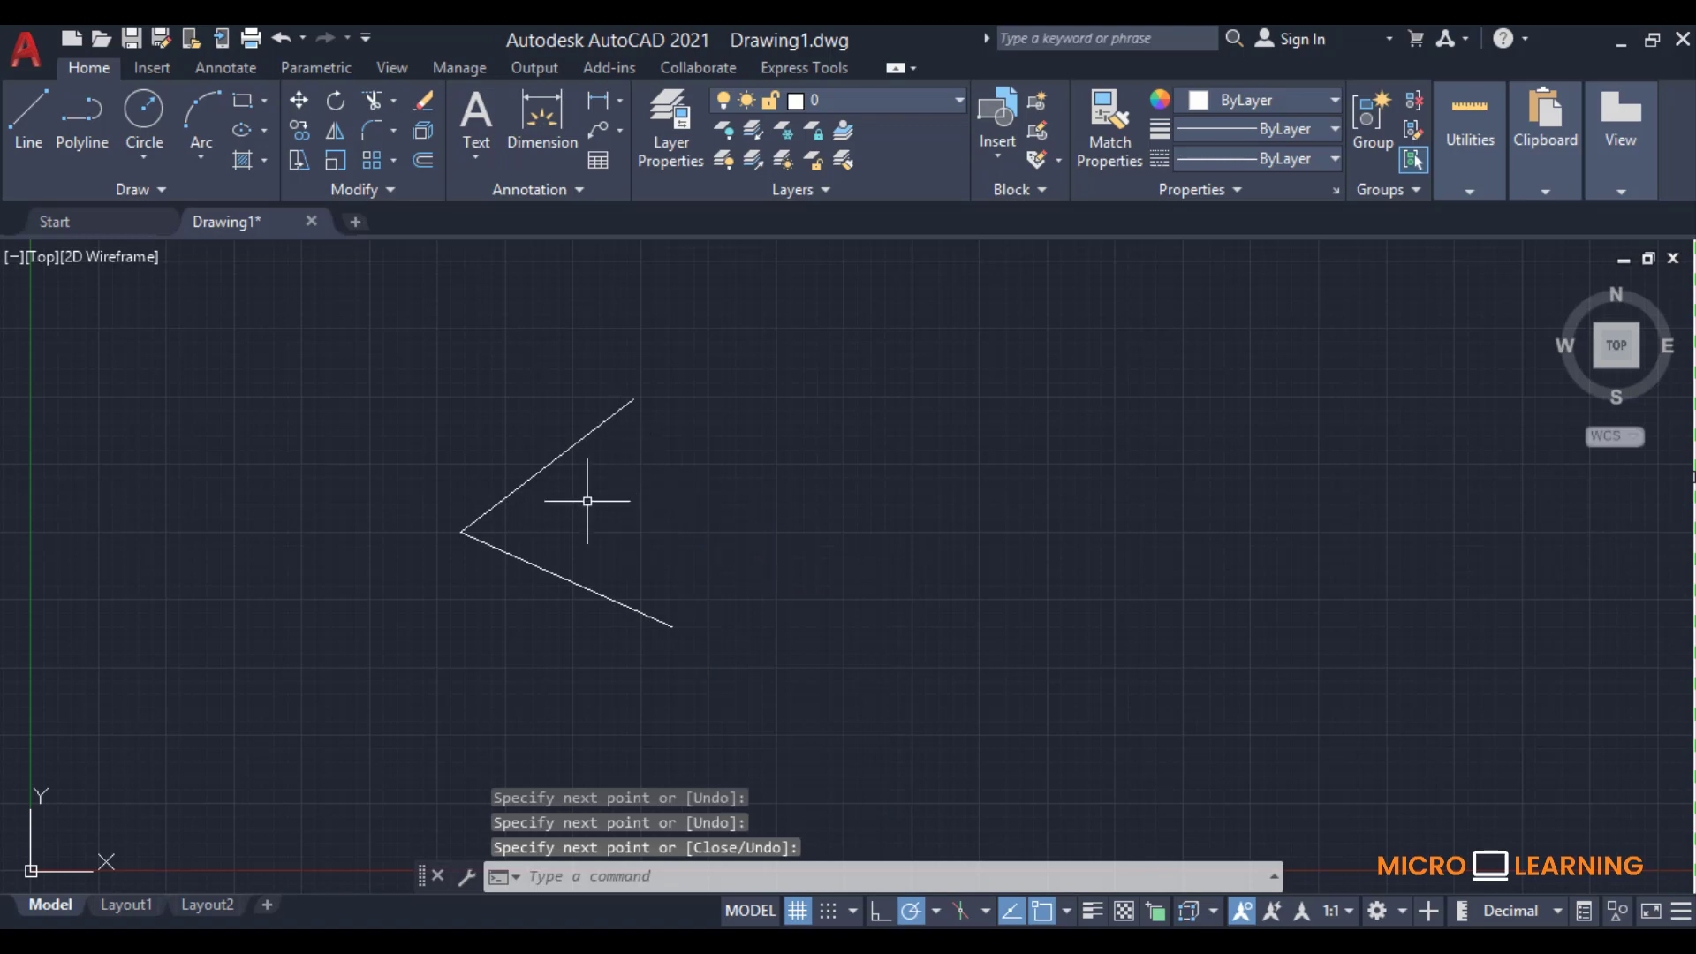
Step: Add a construction line bisecting the angle at the V's vertex with XLINE Bisect, from the upper line's endpoint to the lower line's endpoint
click(168, 187)
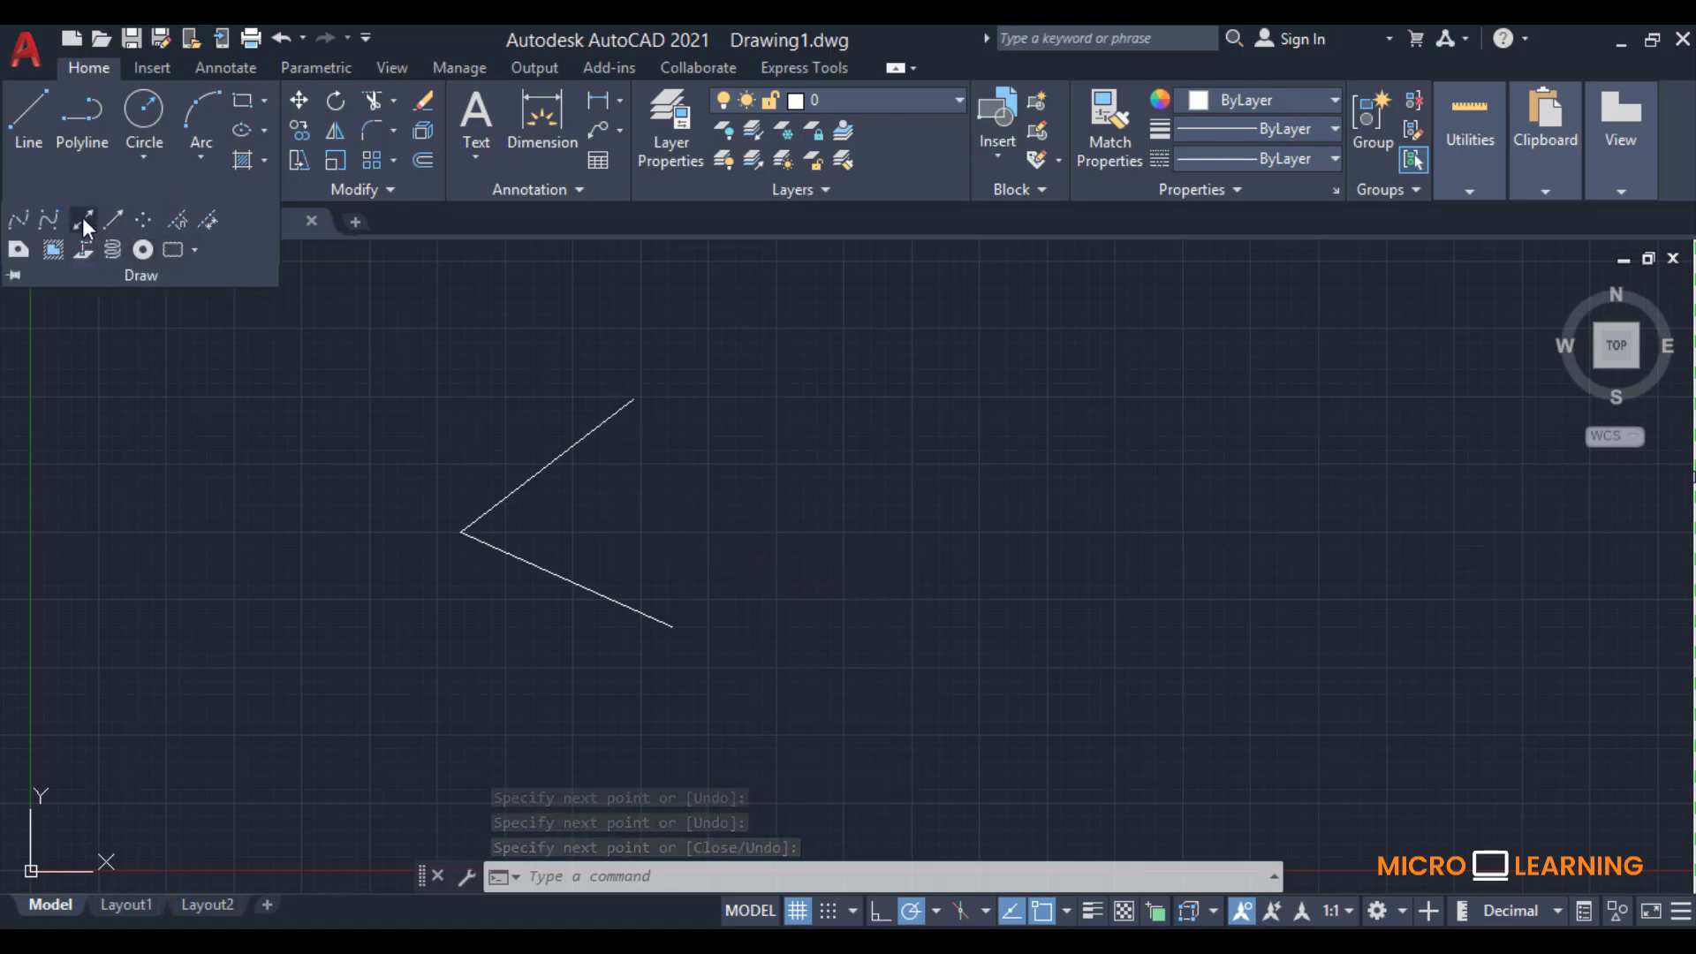
click(83, 221)
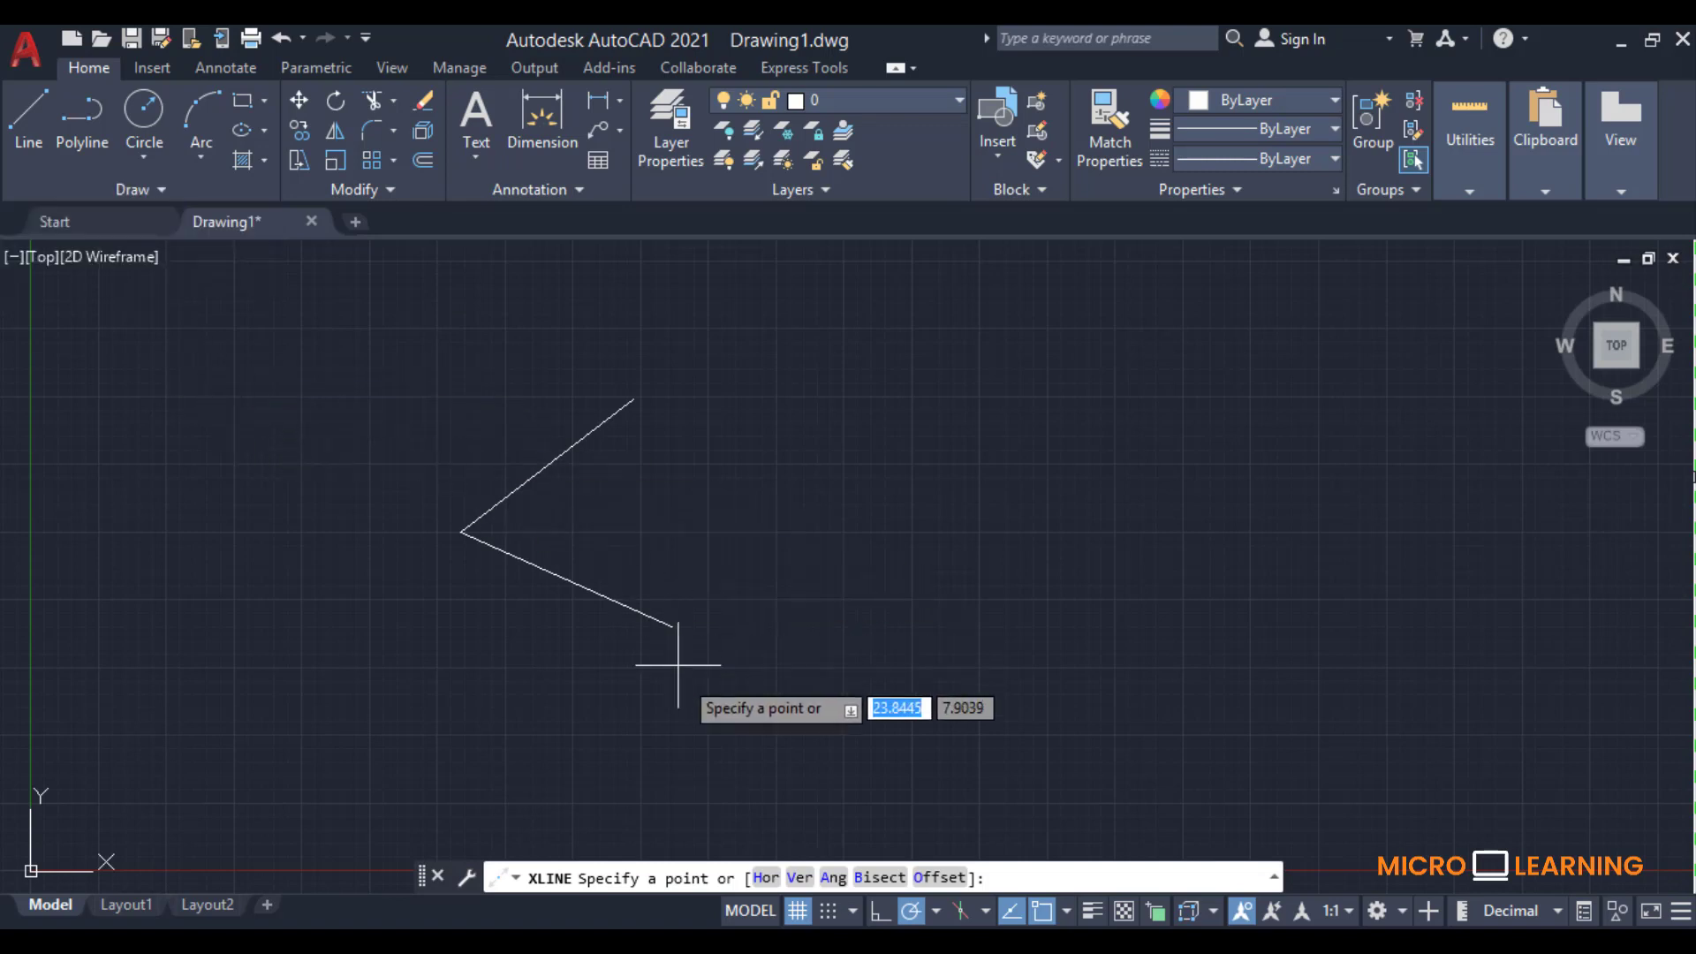
click(878, 876)
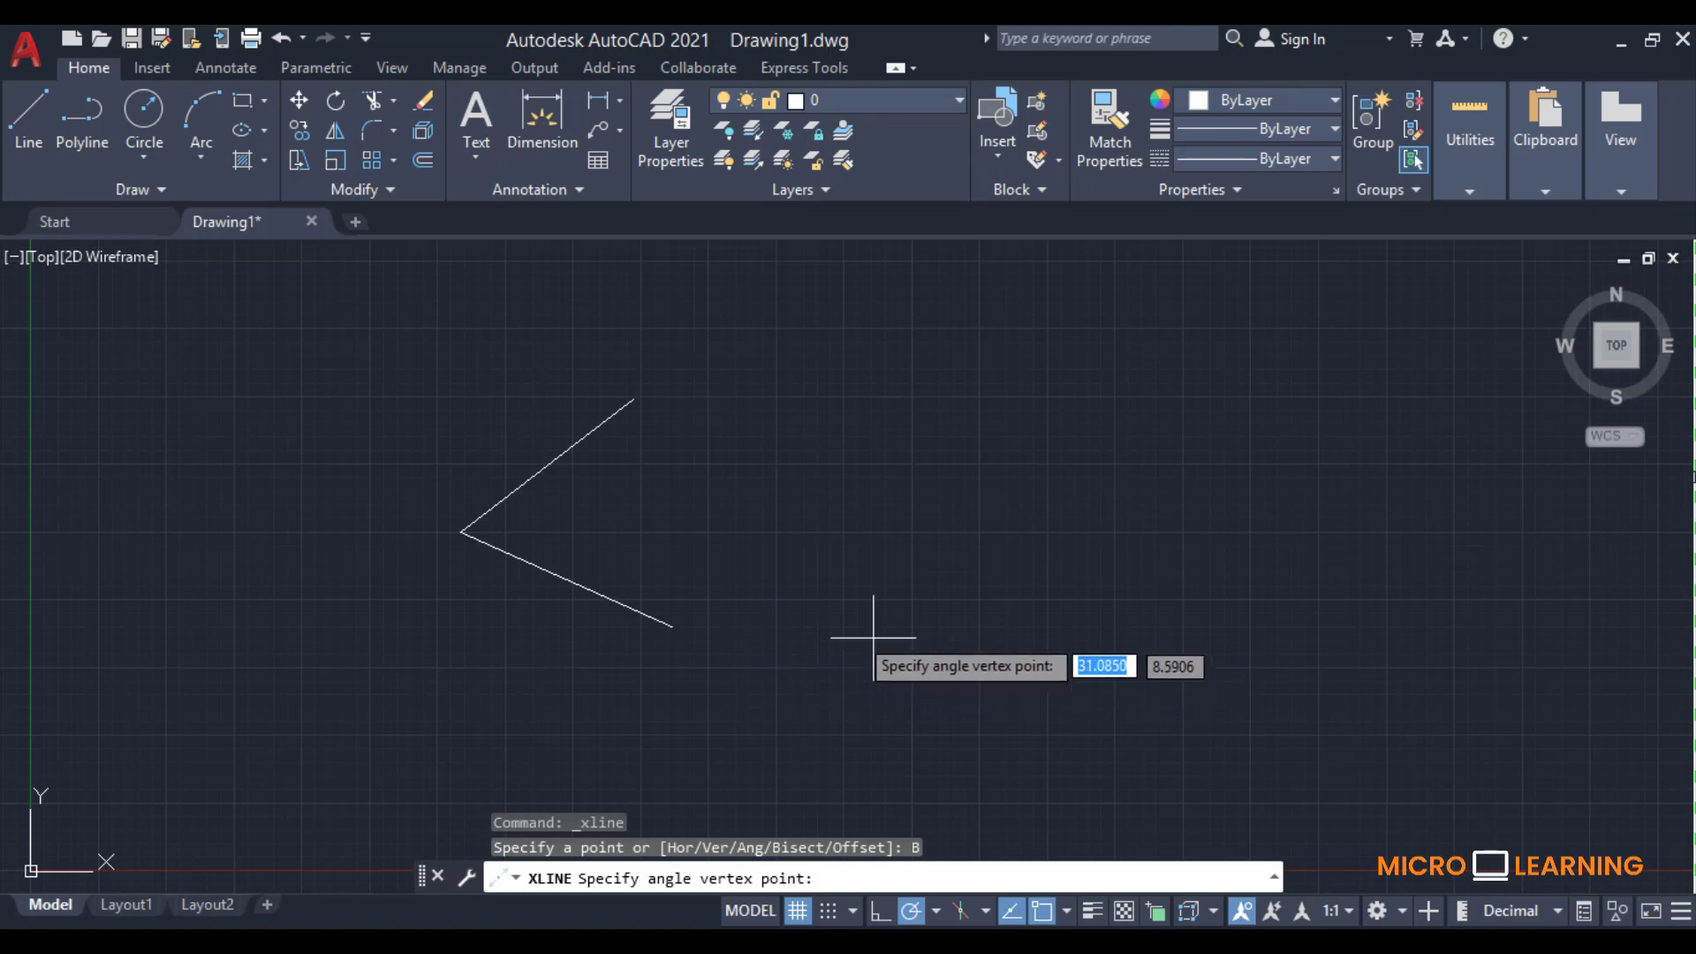
click(461, 532)
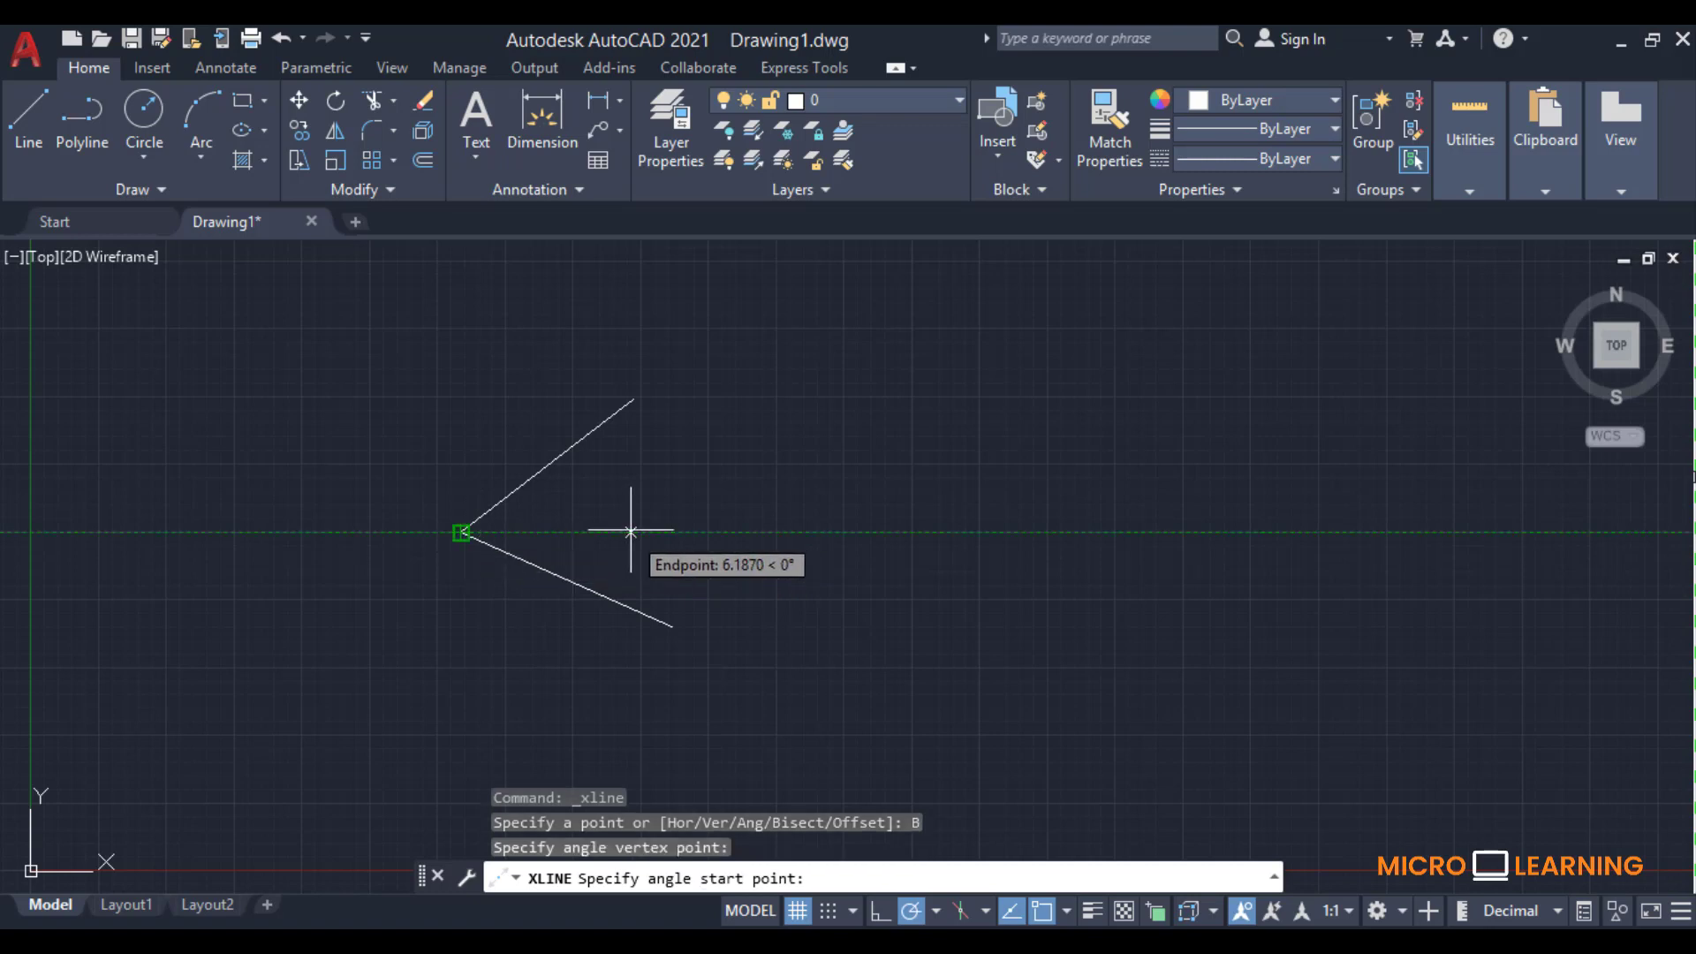
click(633, 399)
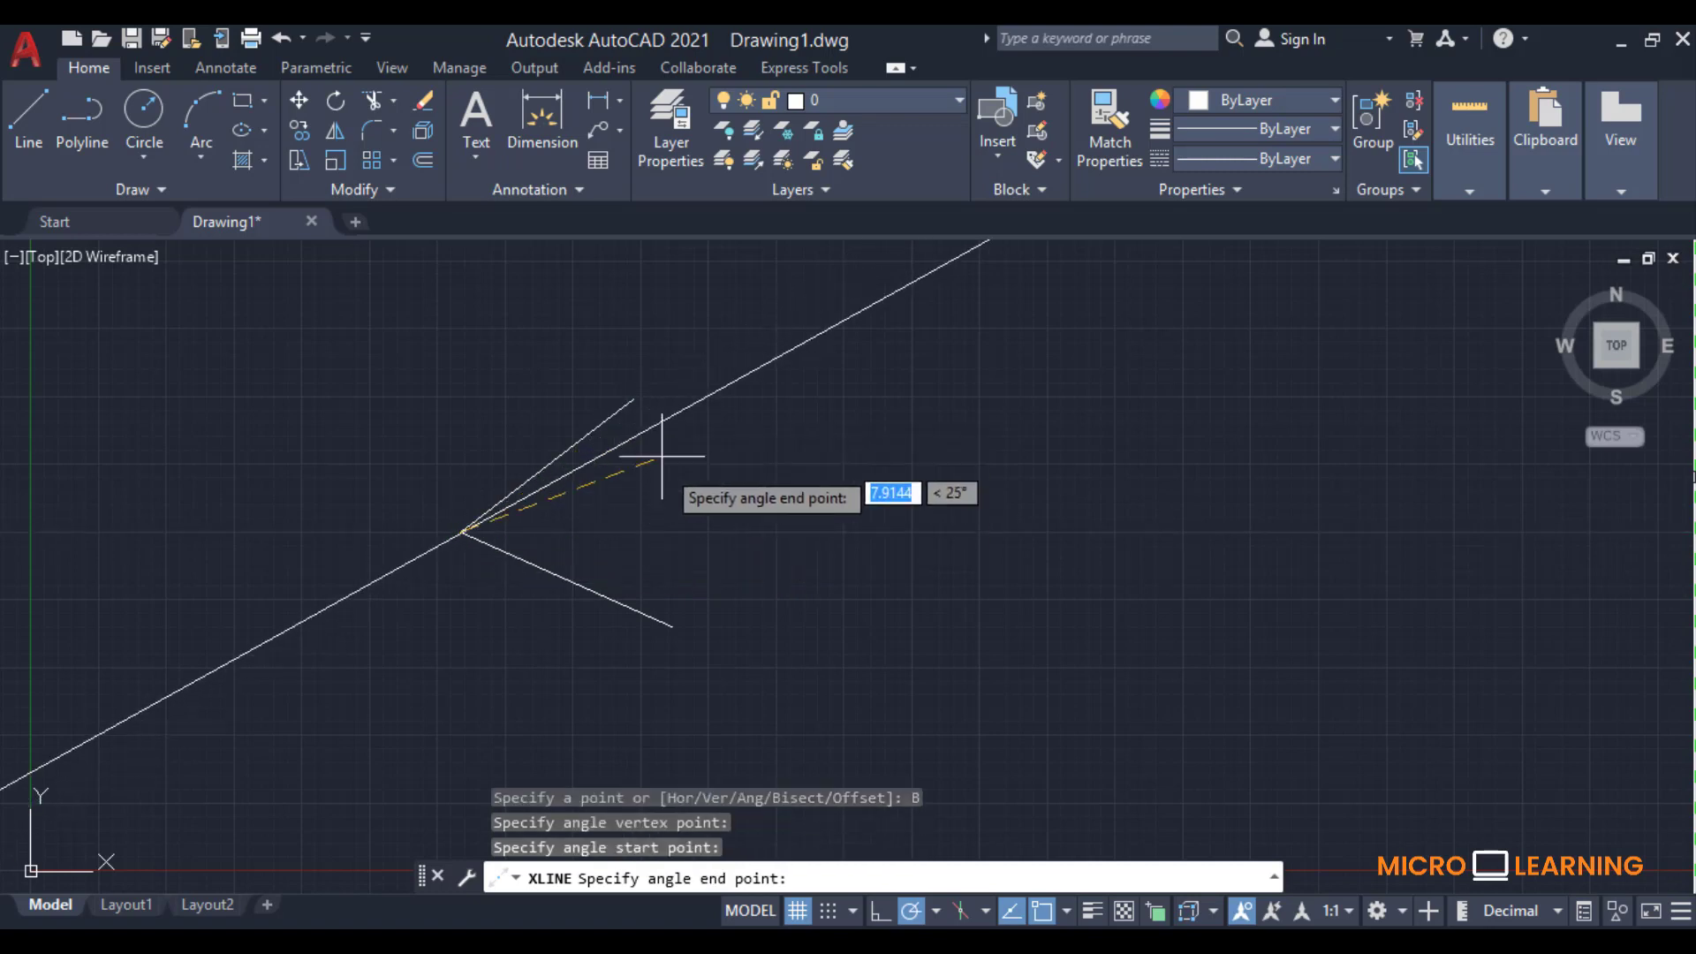
click(672, 626)
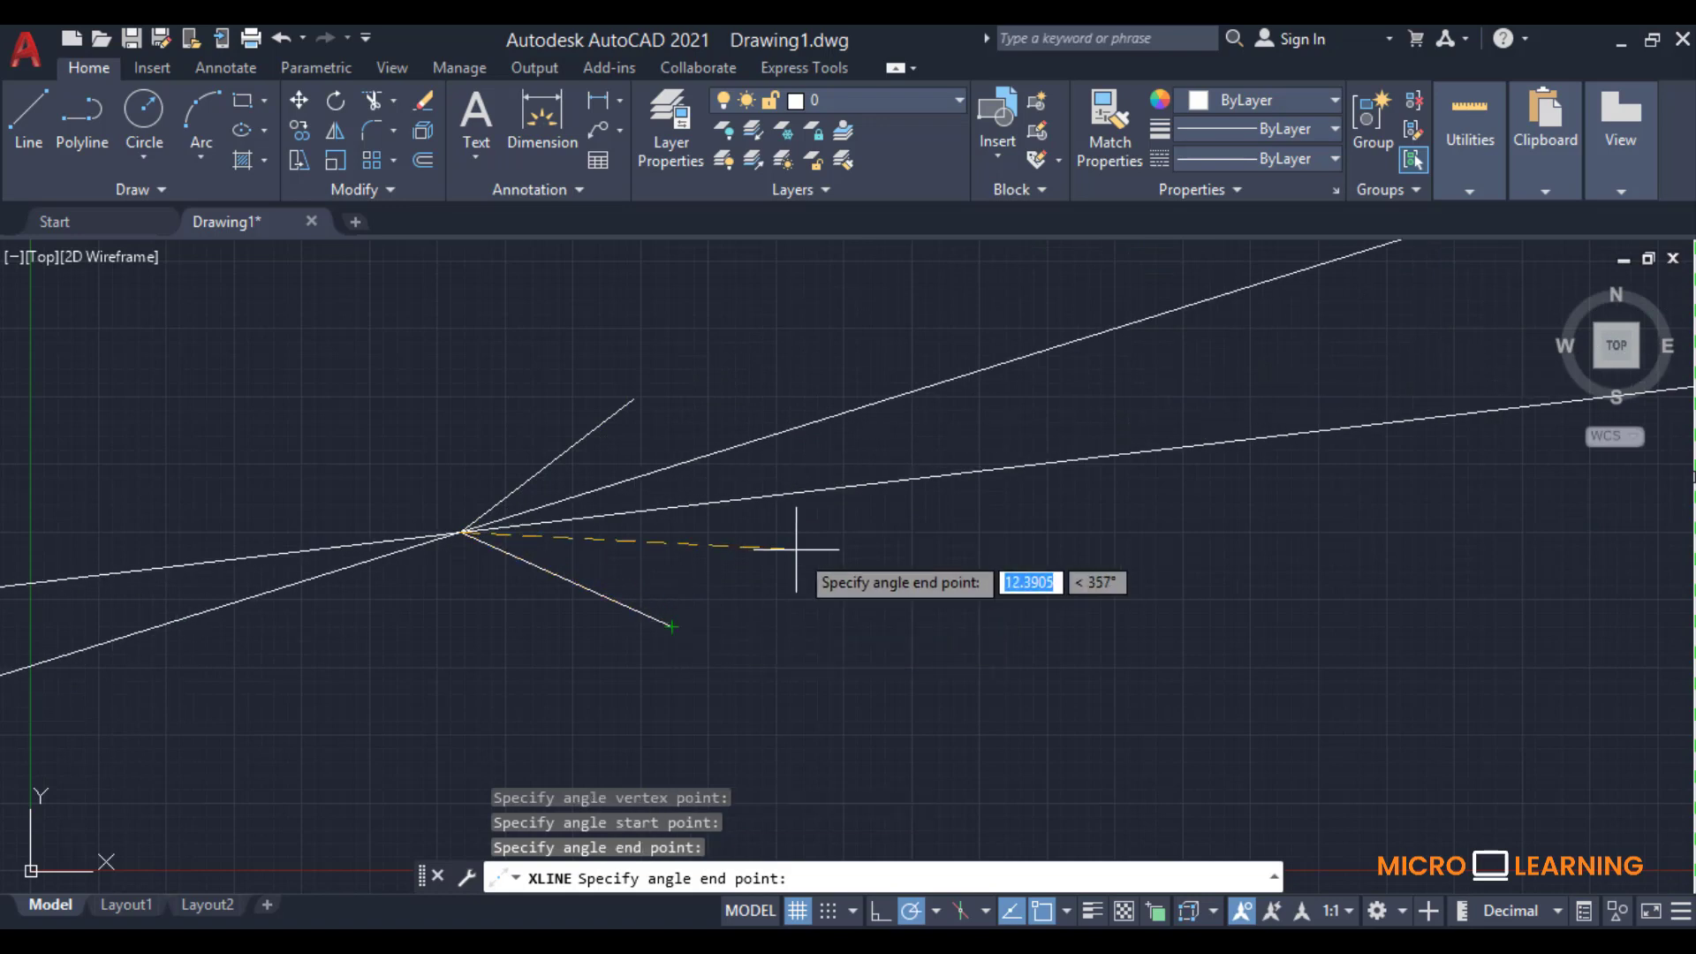
key(Return)
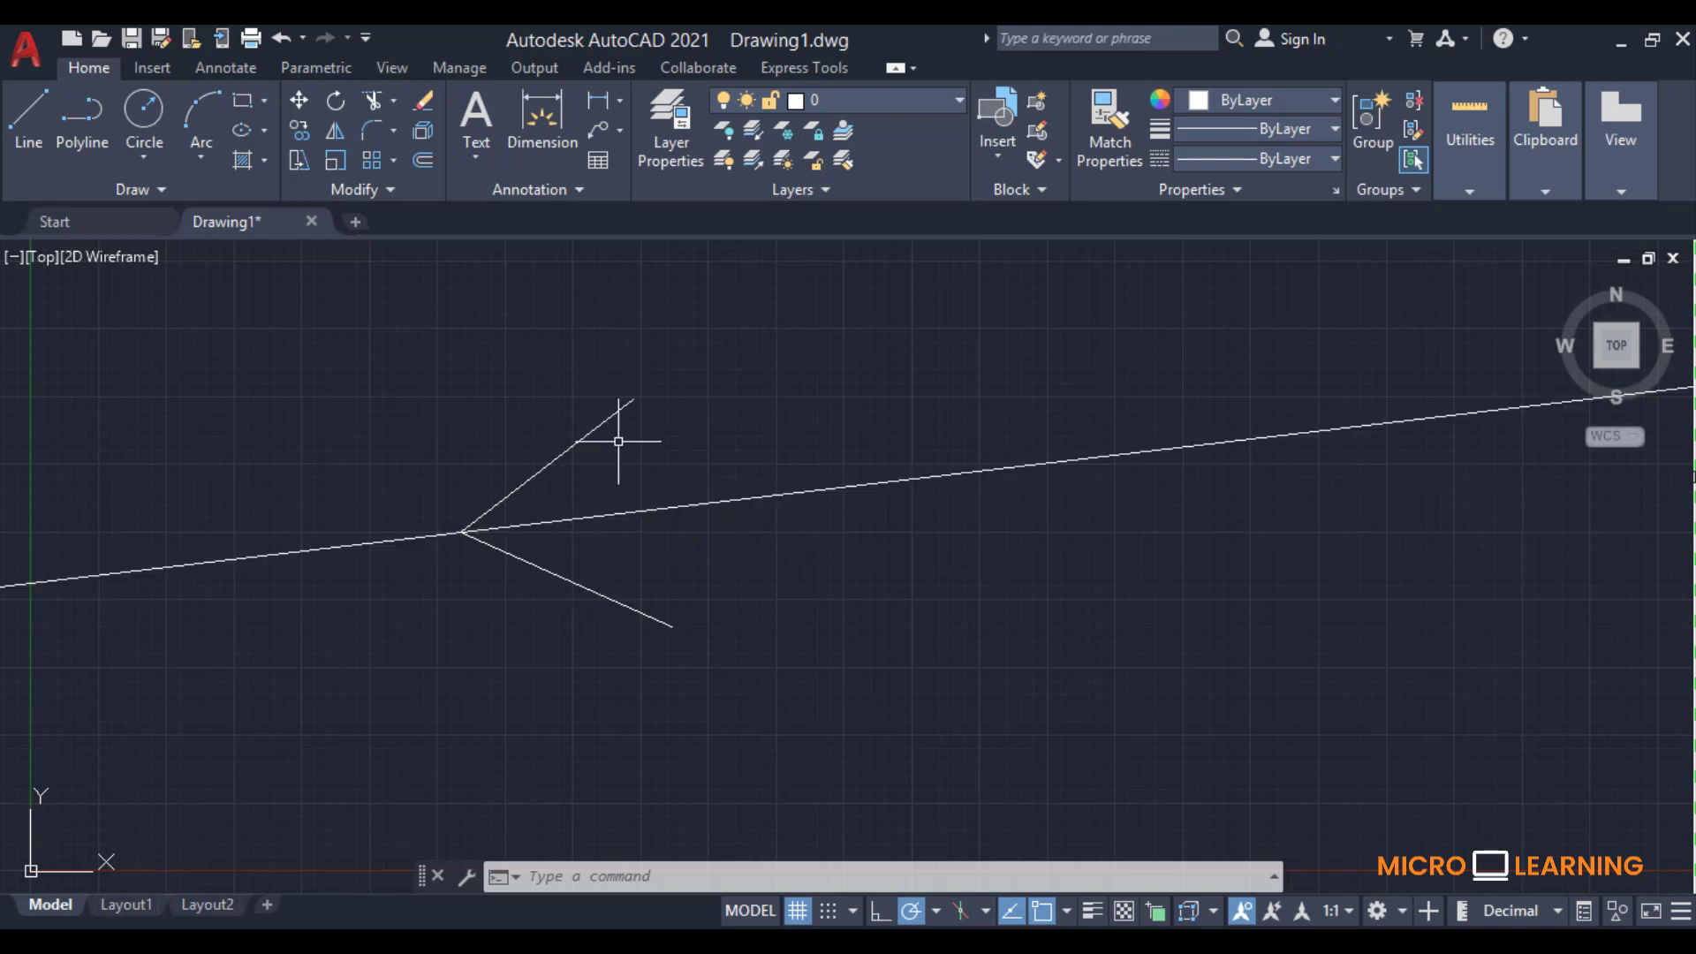
Step: Try to add an angular dimension between the V's upper line and the bisecting construction line
click(618, 101)
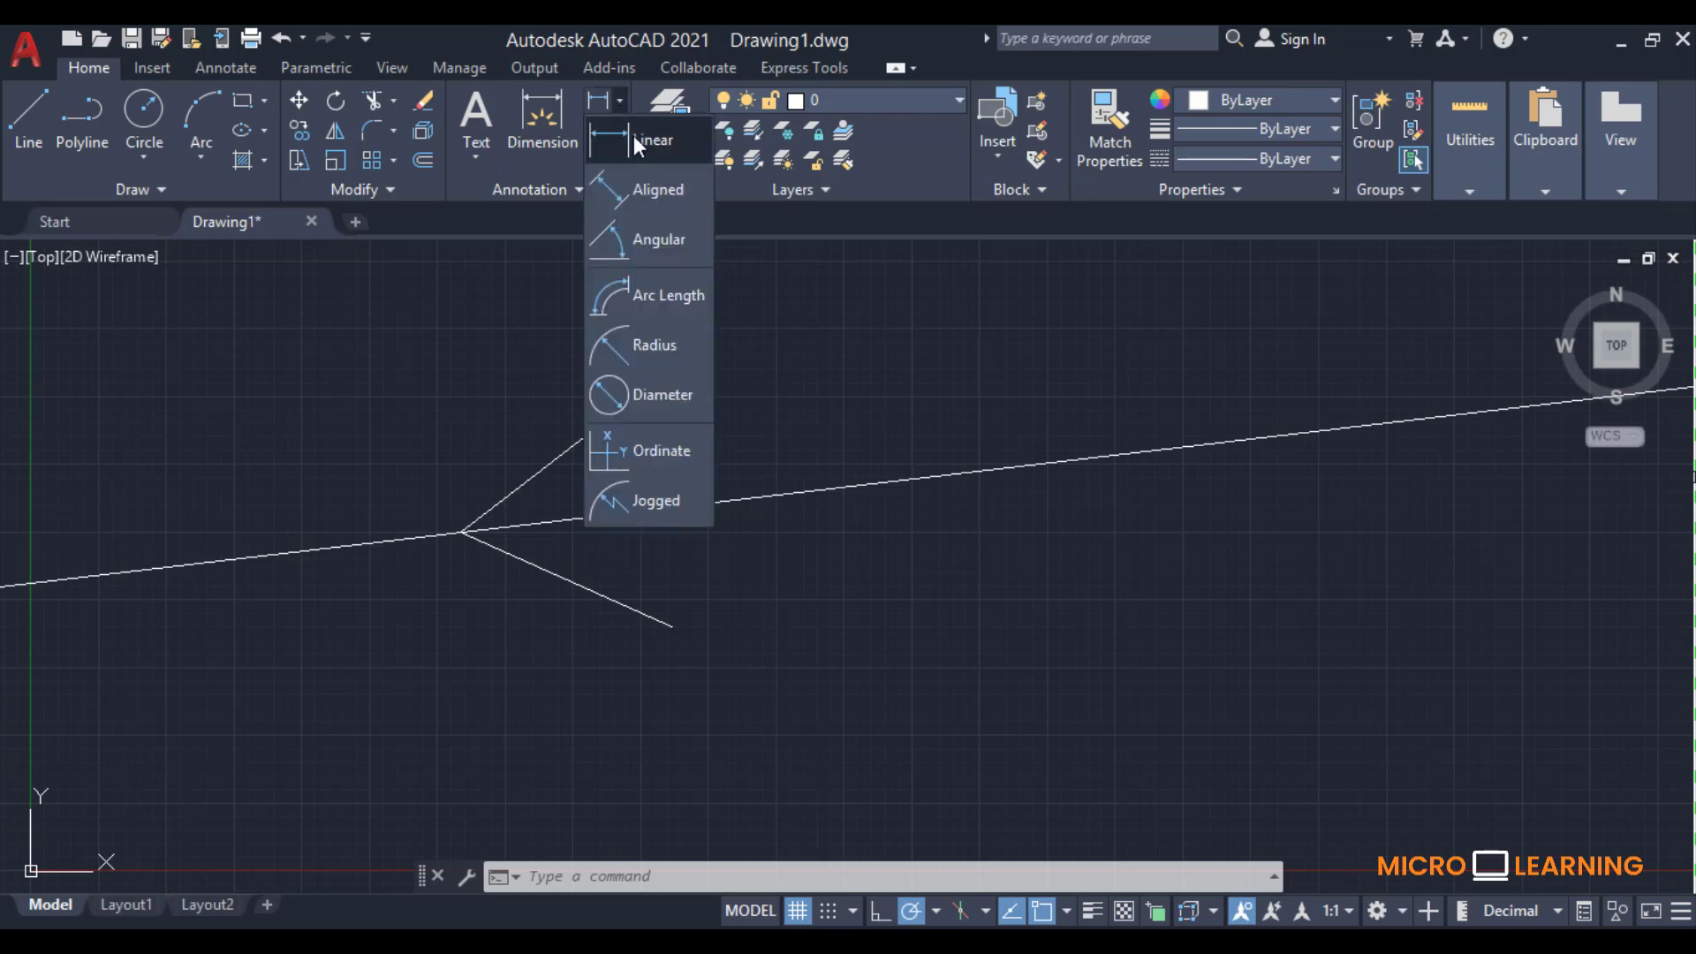
click(658, 245)
click(542, 468)
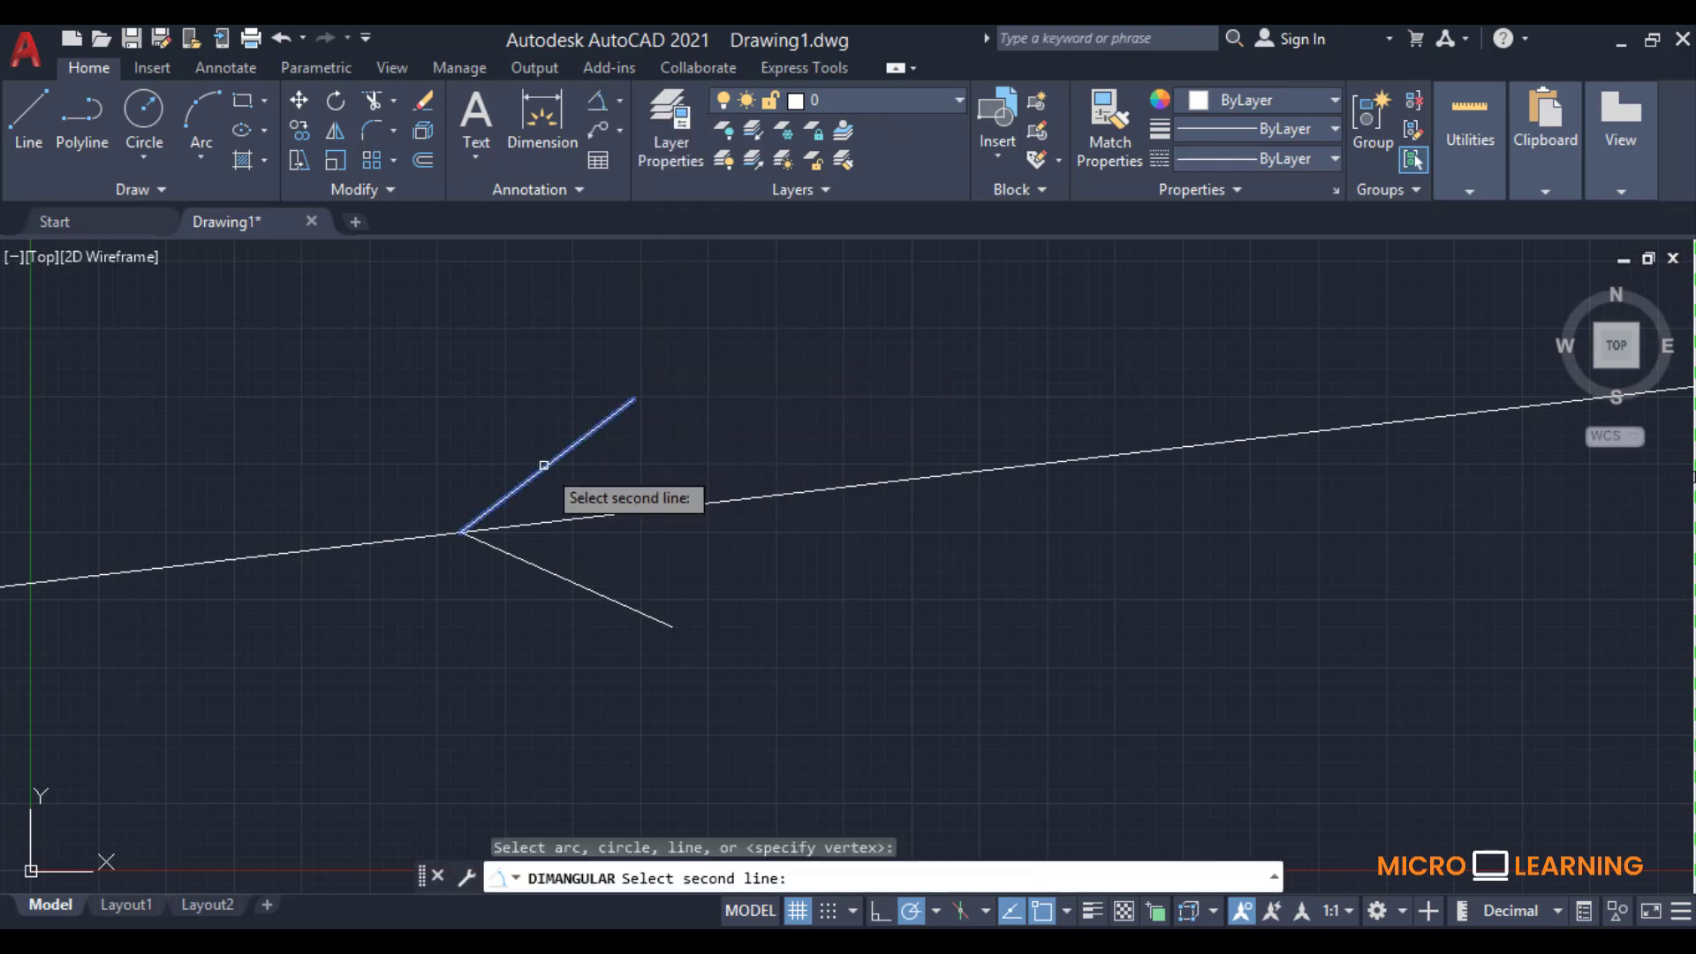
click(580, 517)
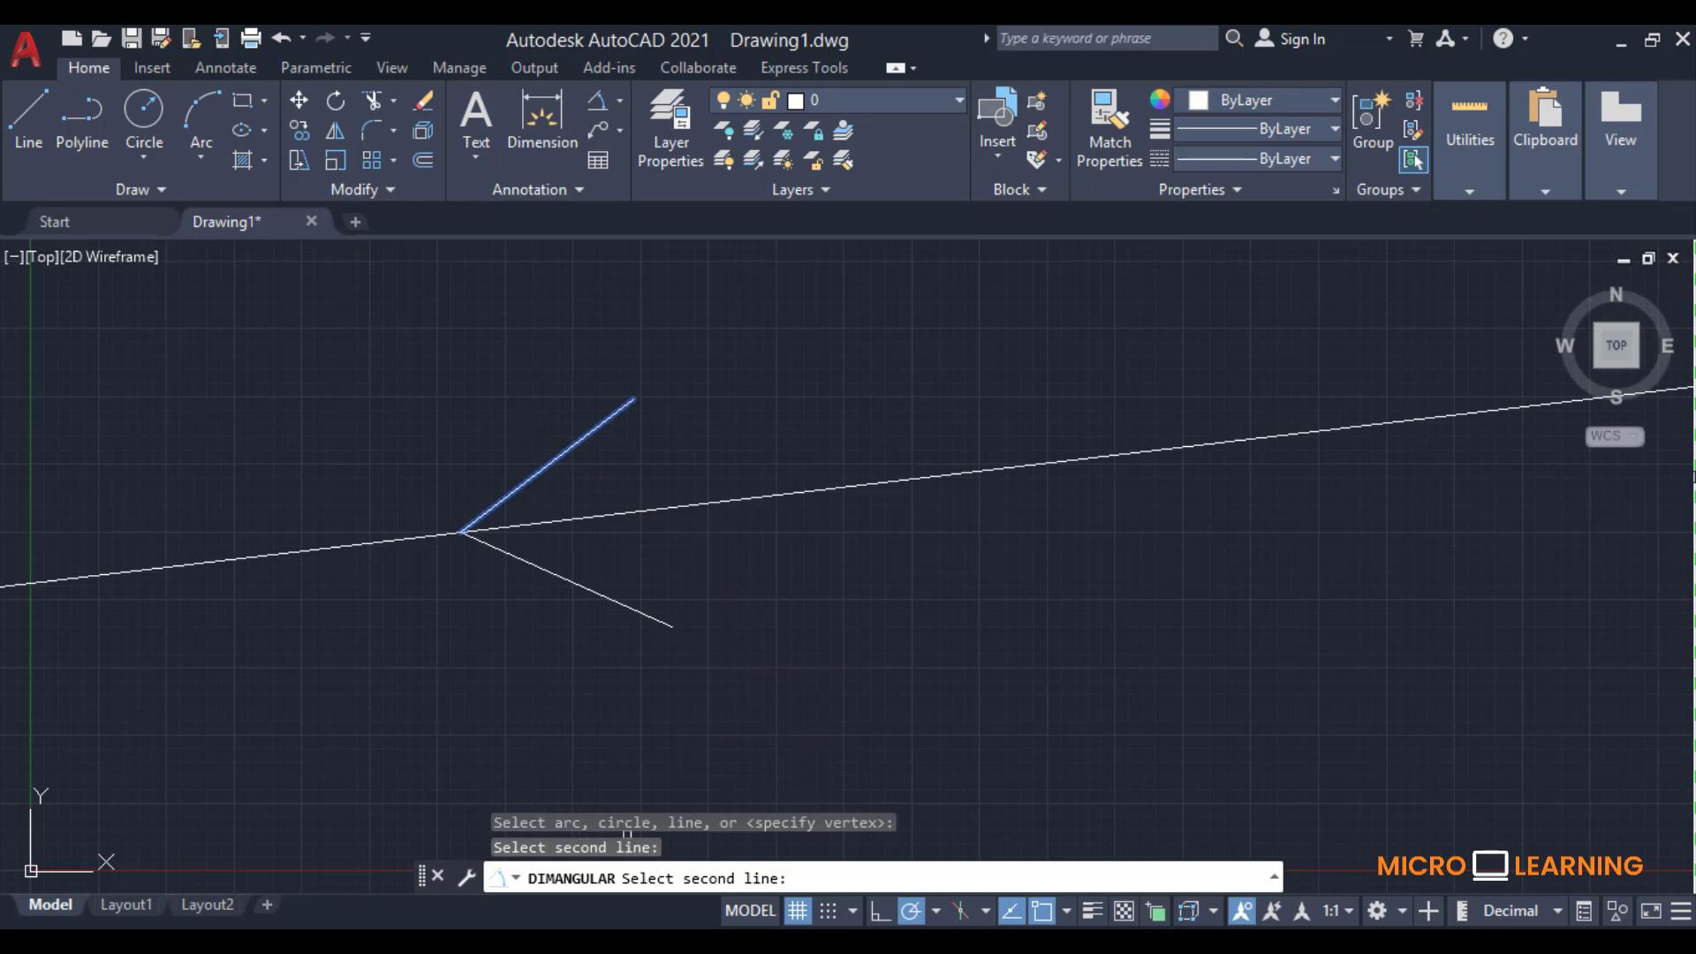
key(Escape)
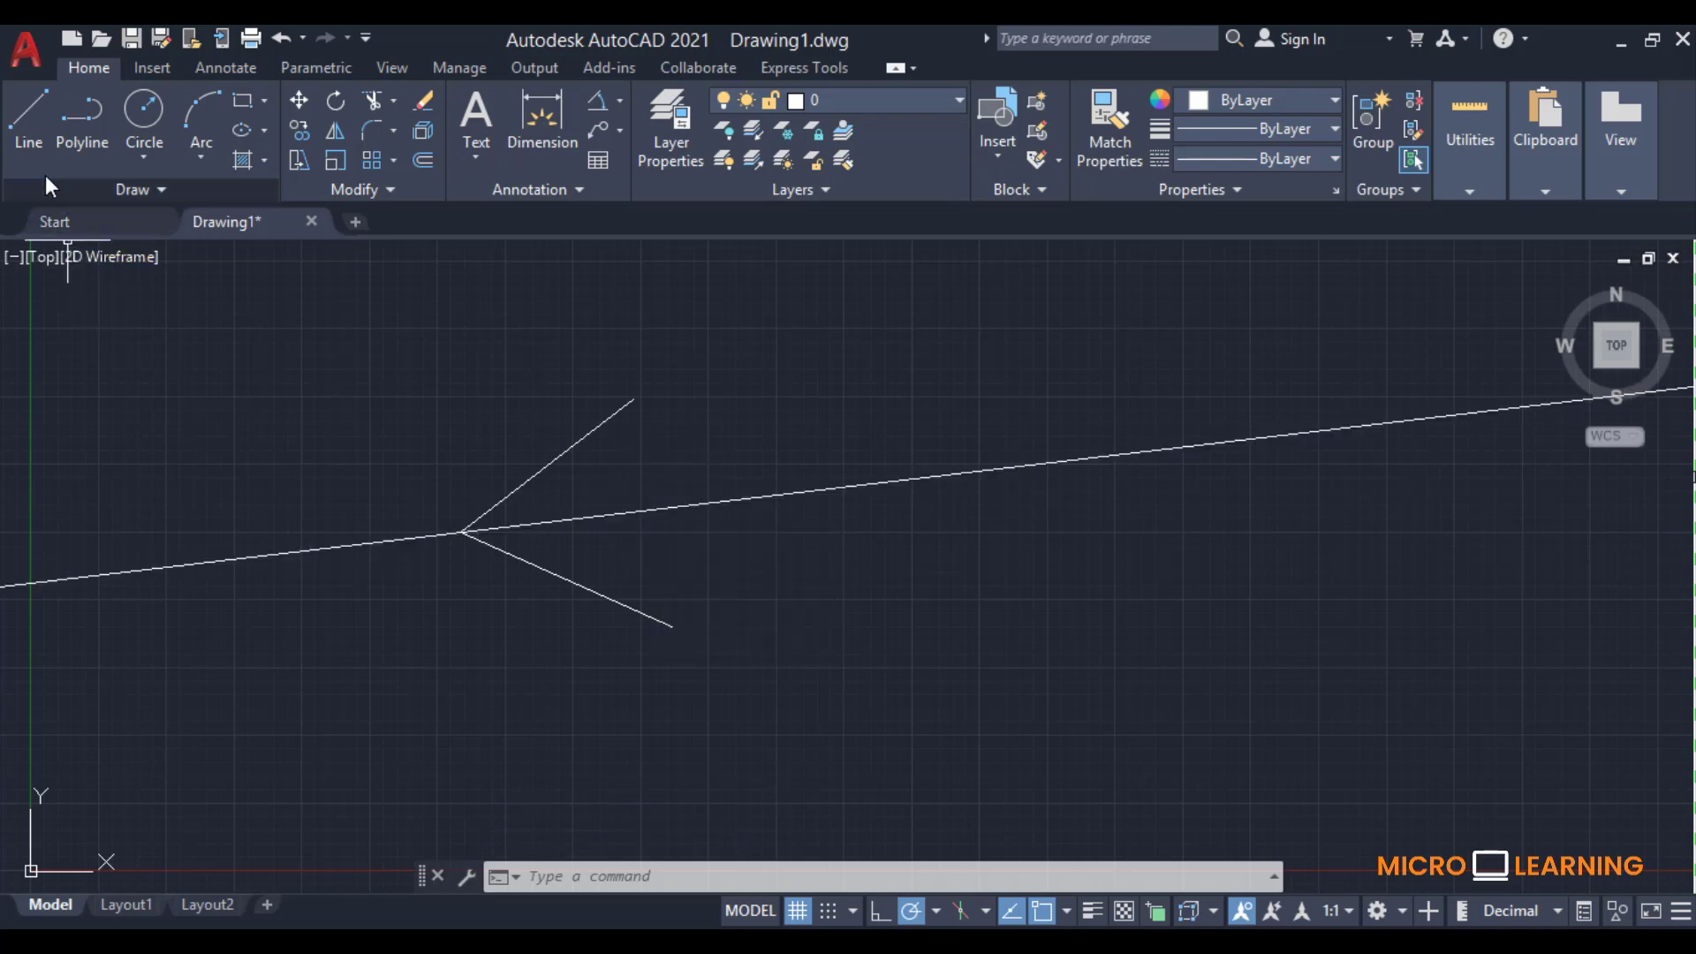
Step: Draw a short line just above the bisecting construction line and parallel to it, using the Parallel object snap
click(35, 133)
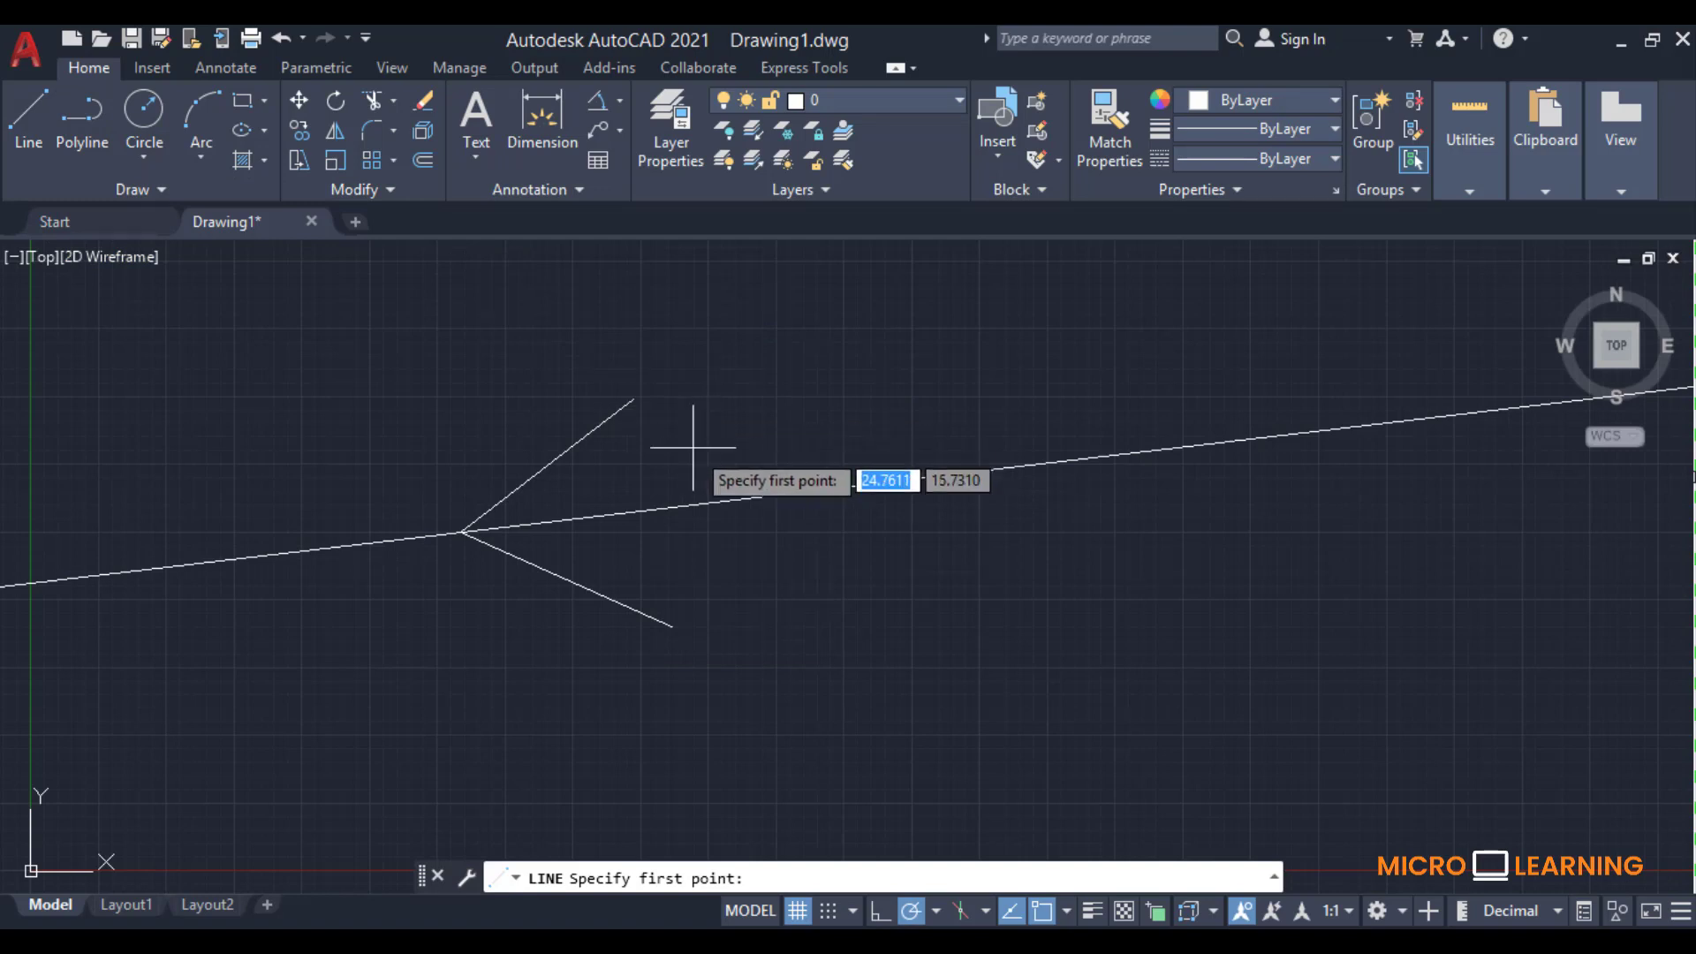
click(651, 463)
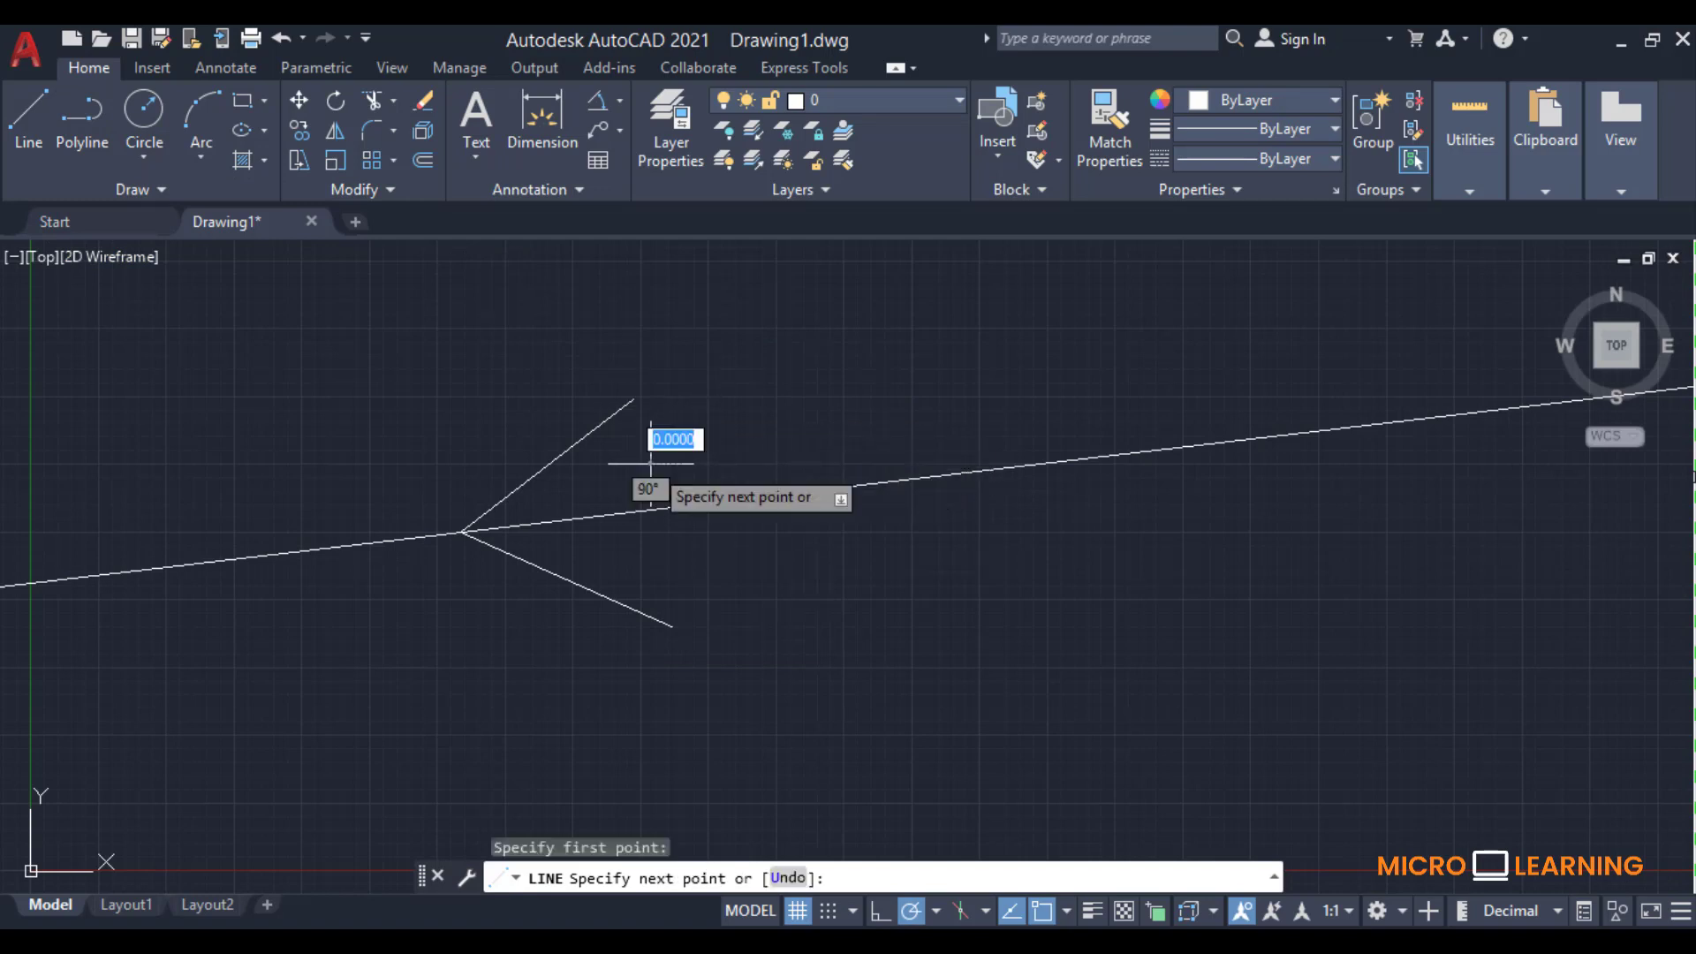
shift+right_click(774, 444)
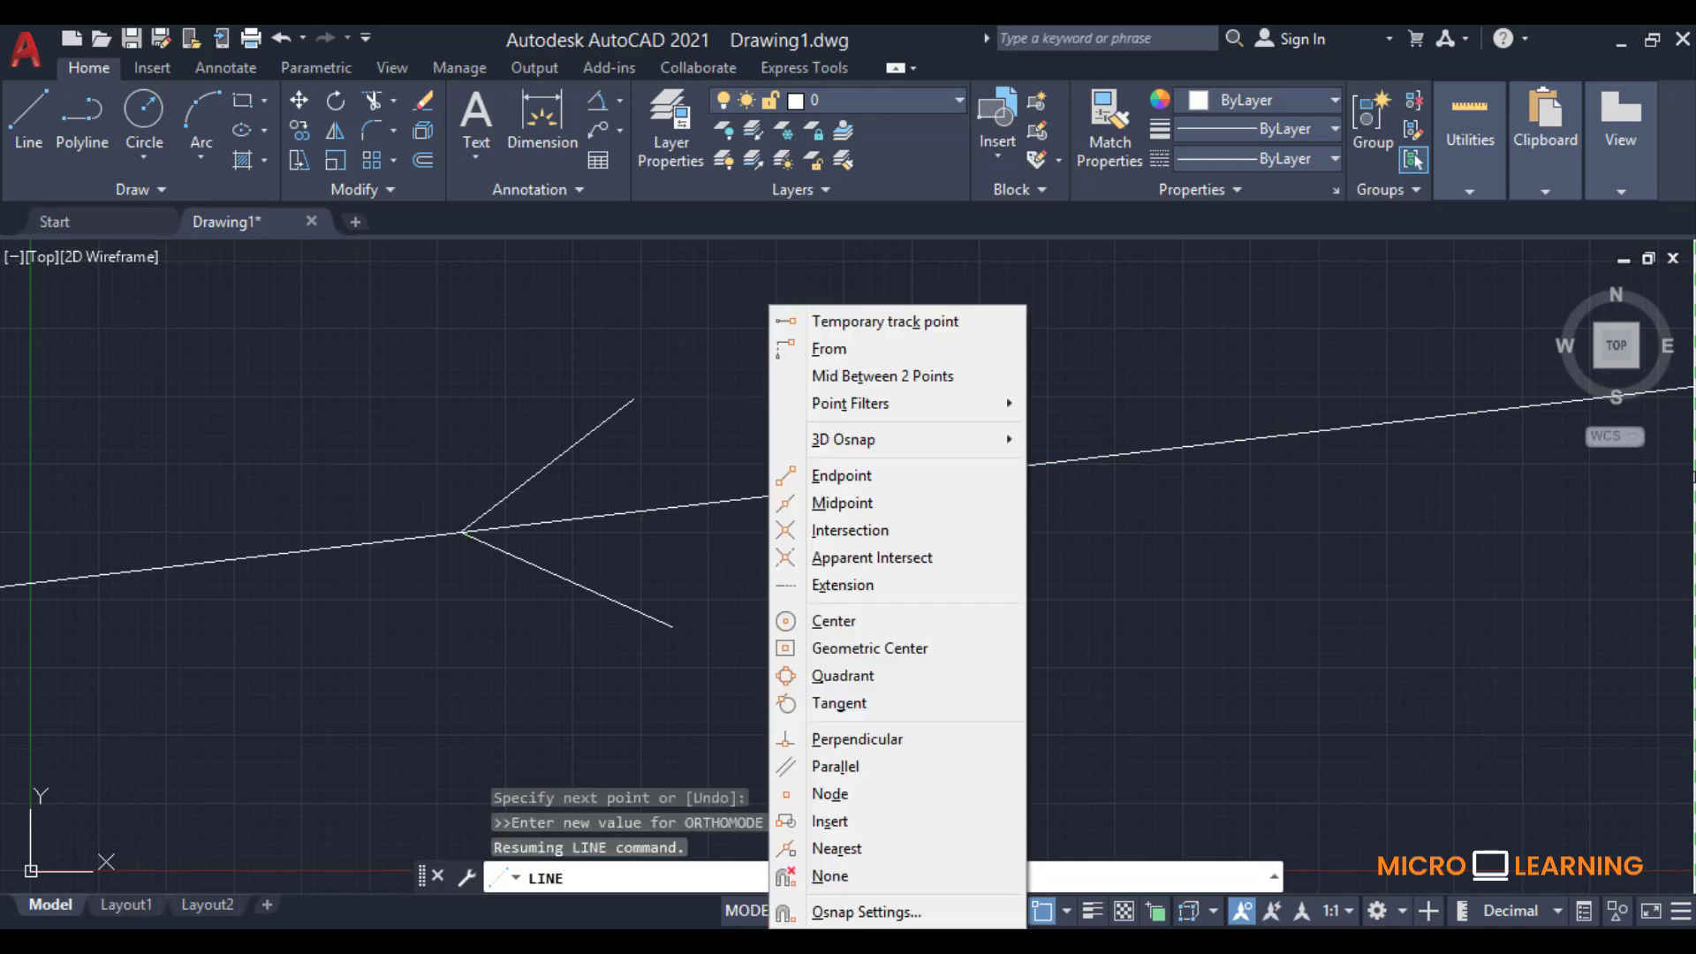
click(833, 766)
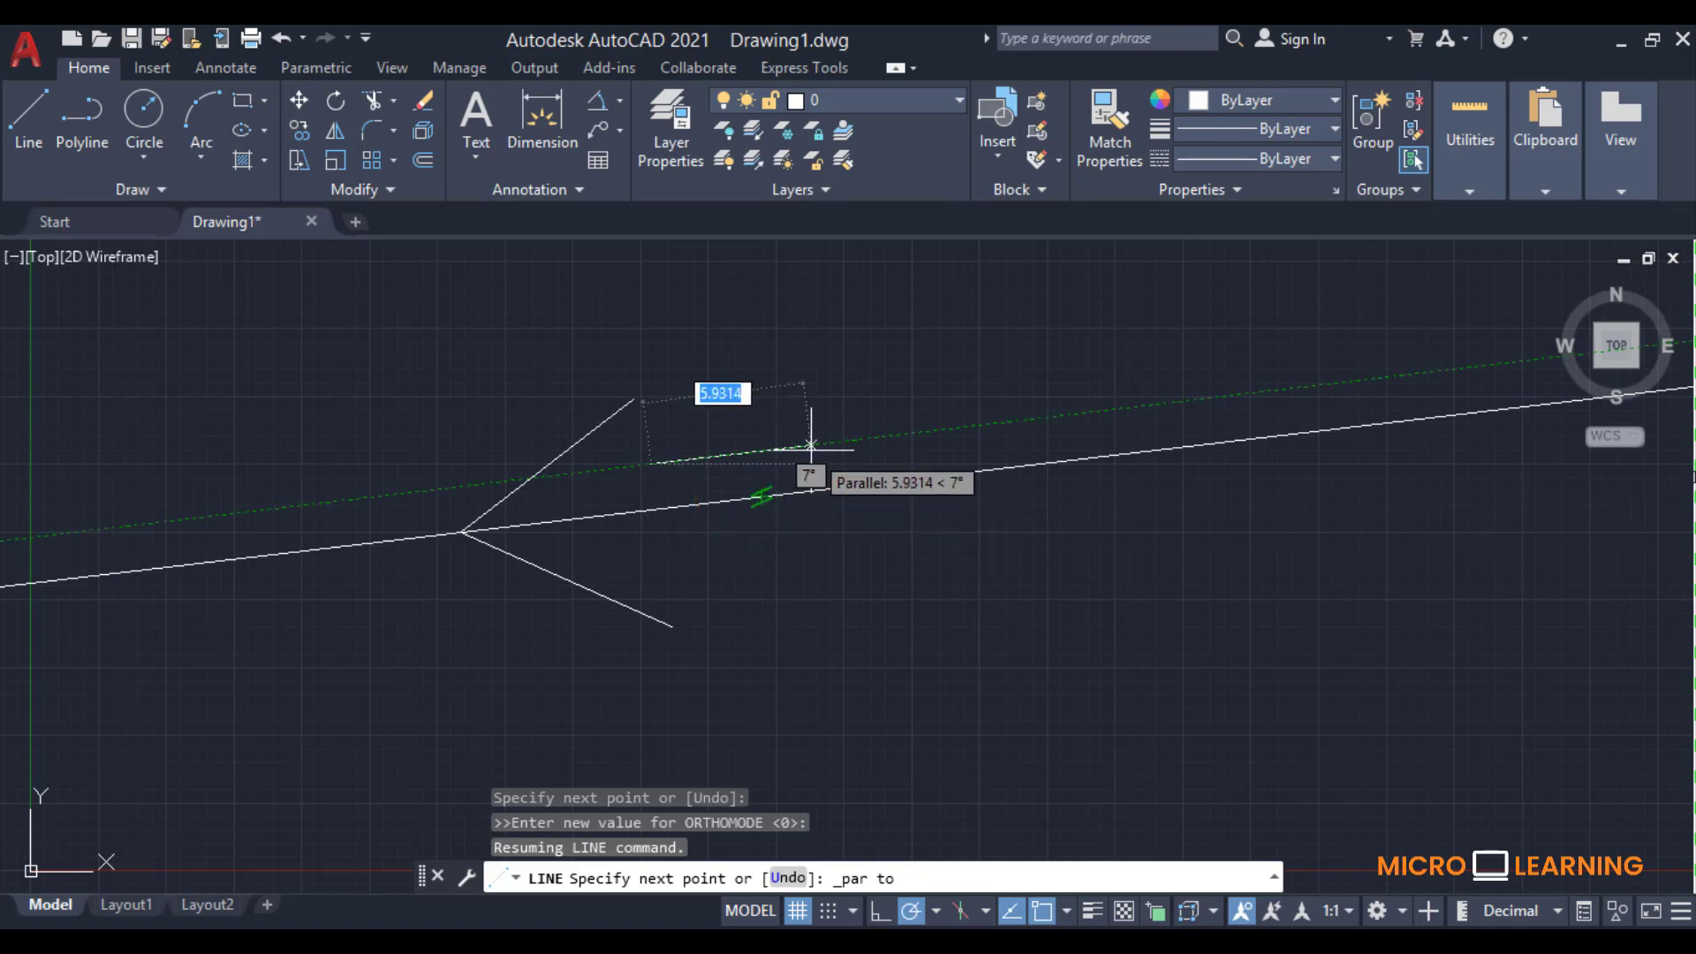
click(870, 438)
right_click(871, 451)
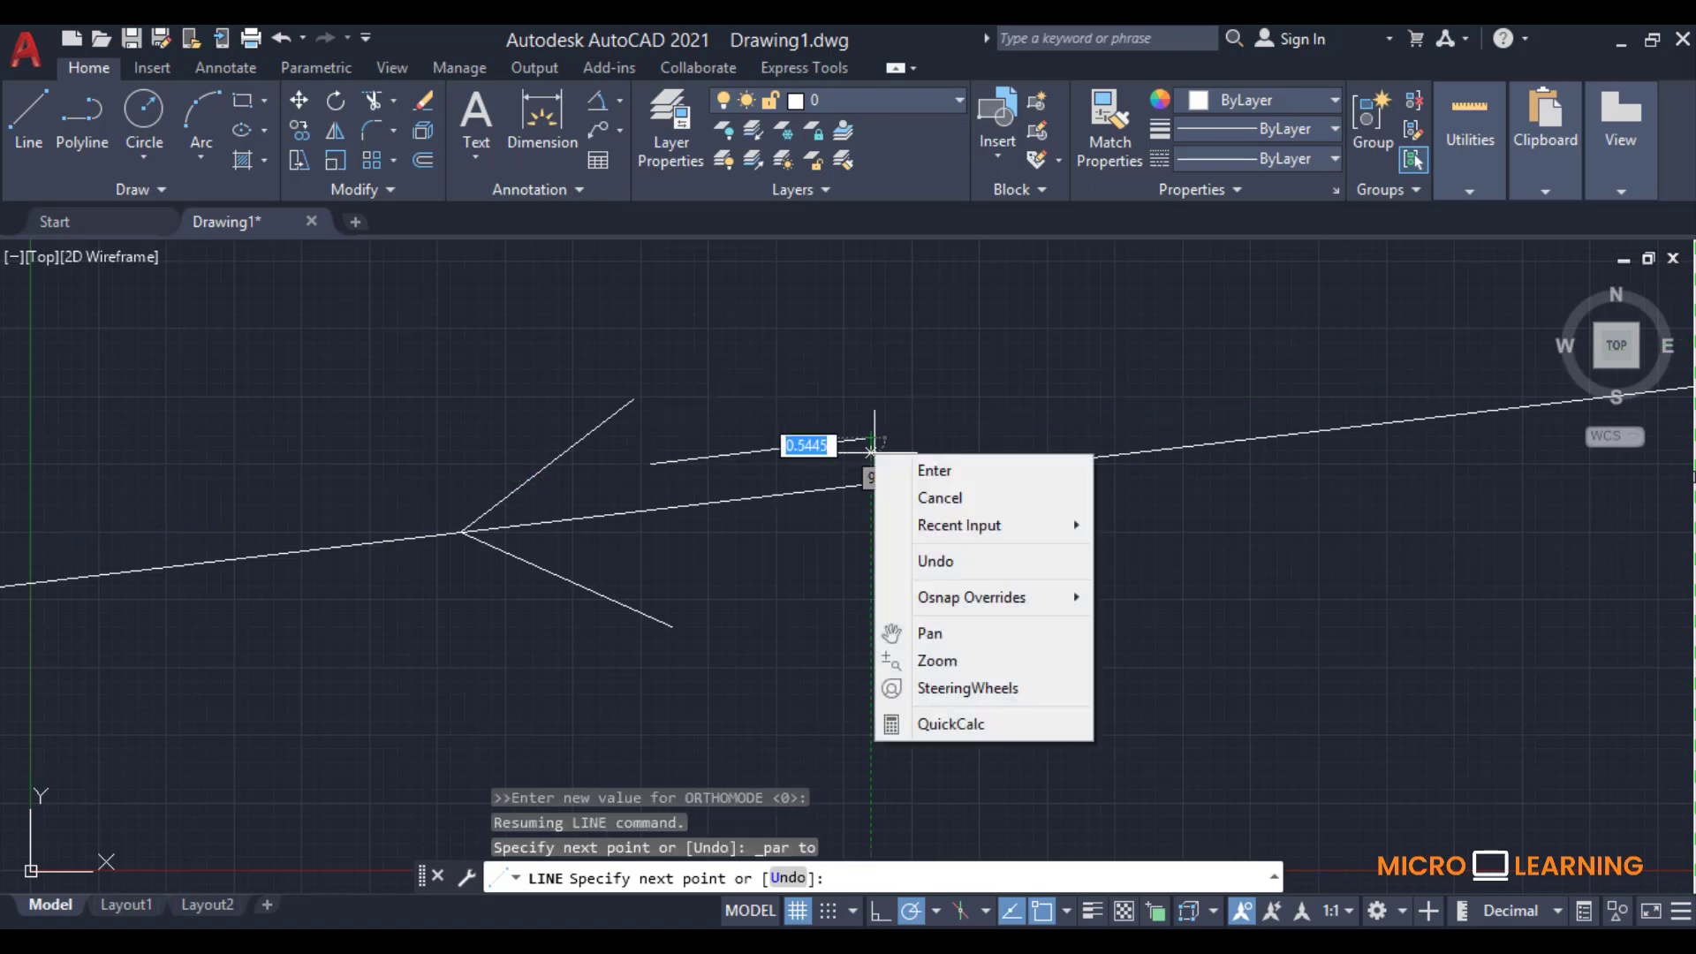
click(919, 470)
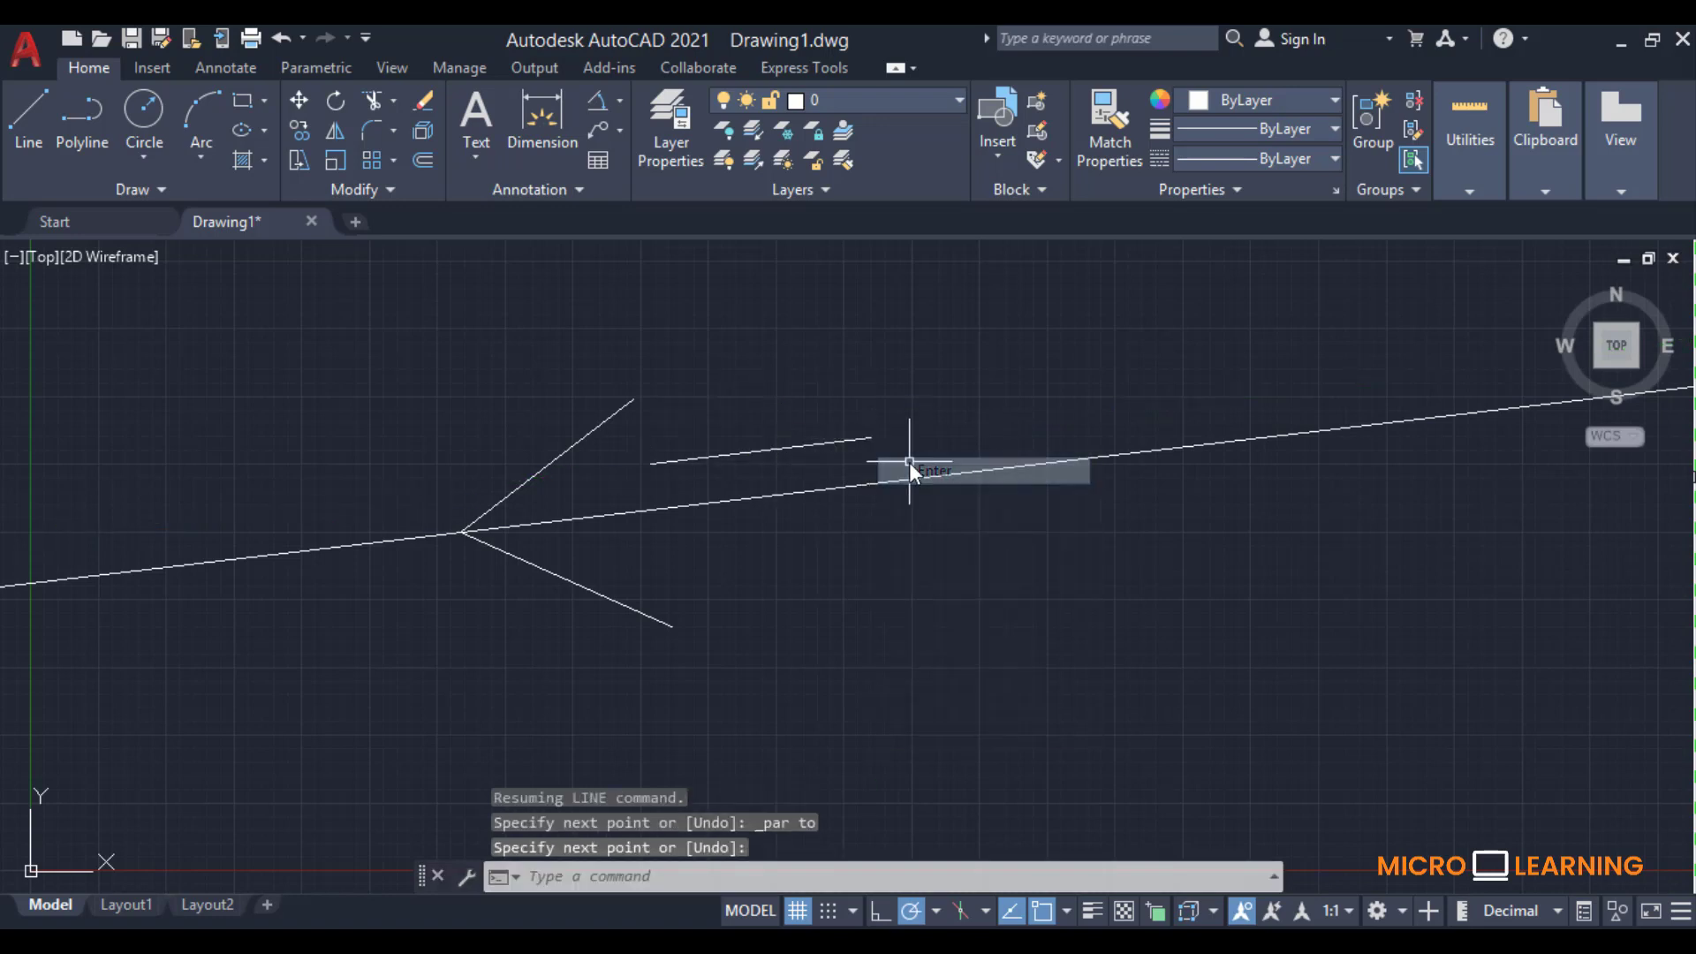
Step: Move the short parallel line from its left endpoint to the V's vertex, onto the bisecting construction line
click(301, 100)
click(686, 461)
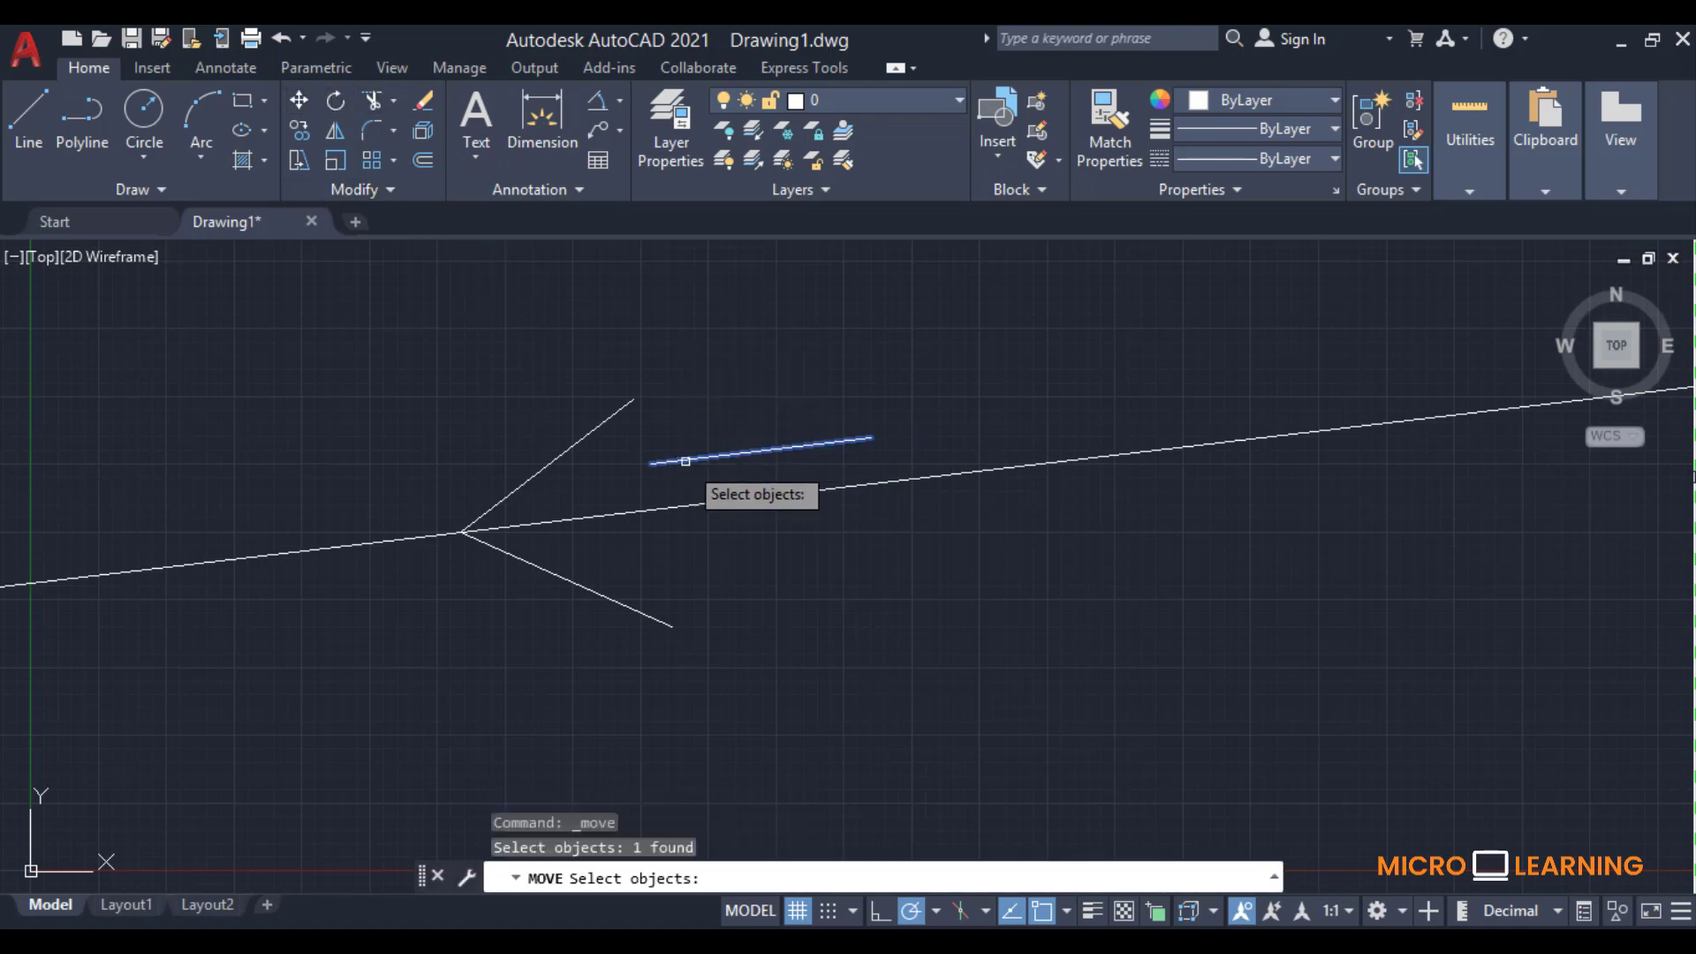
key(Return)
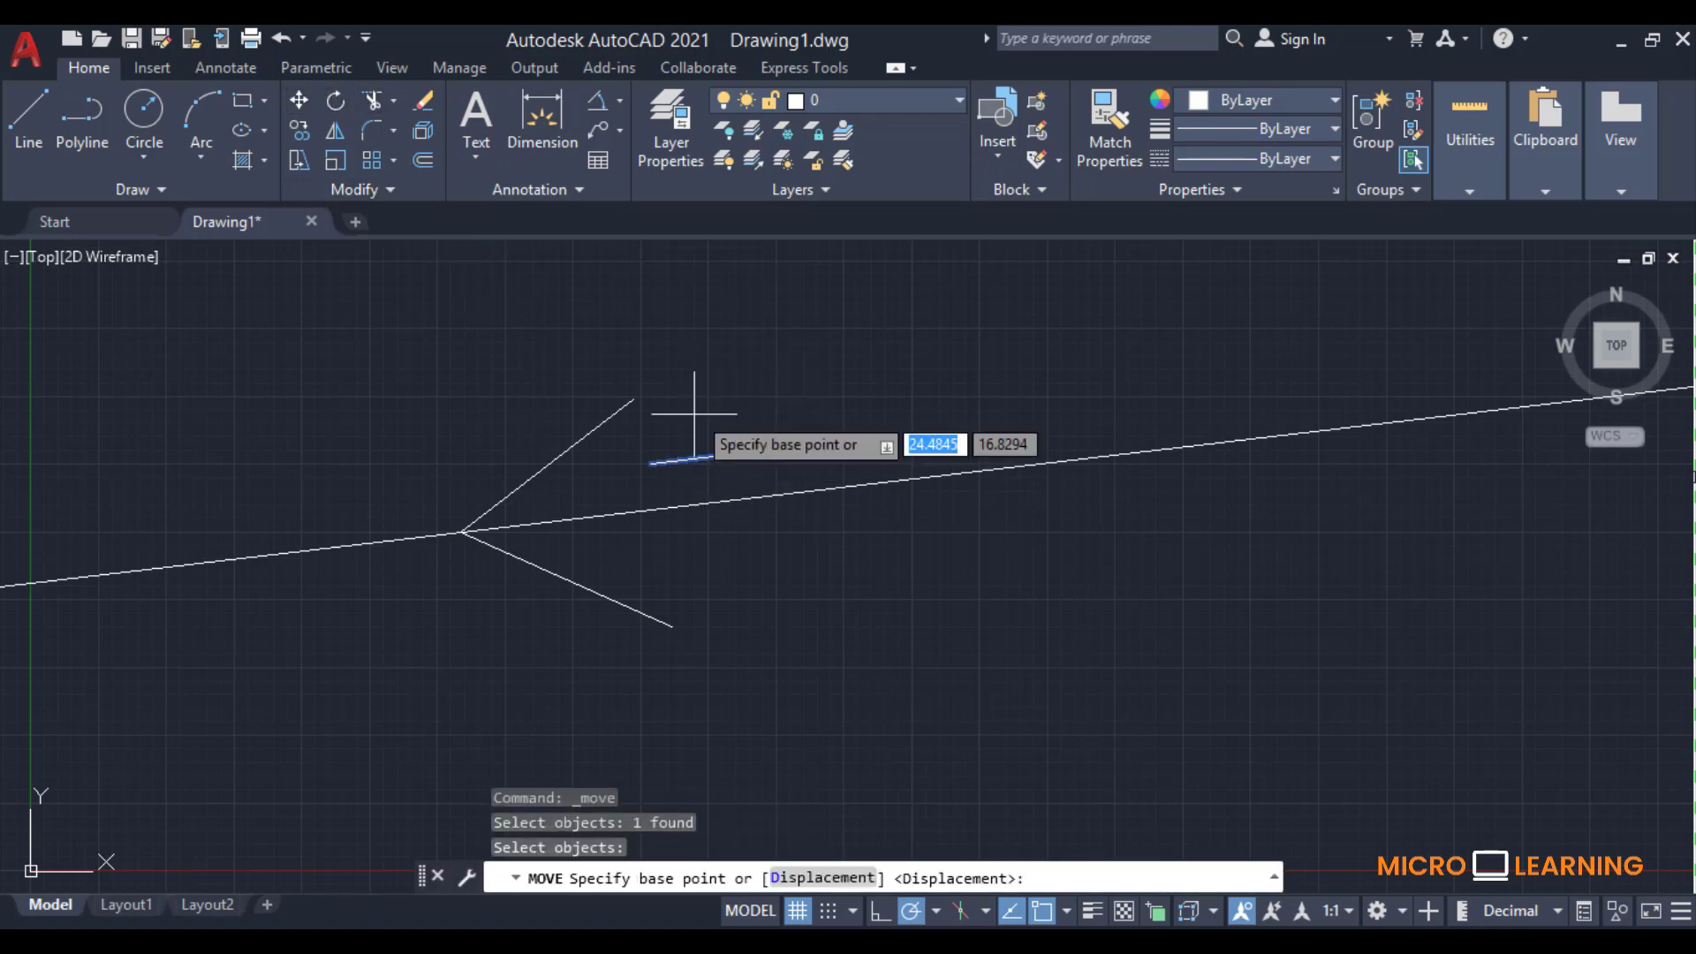
click(651, 464)
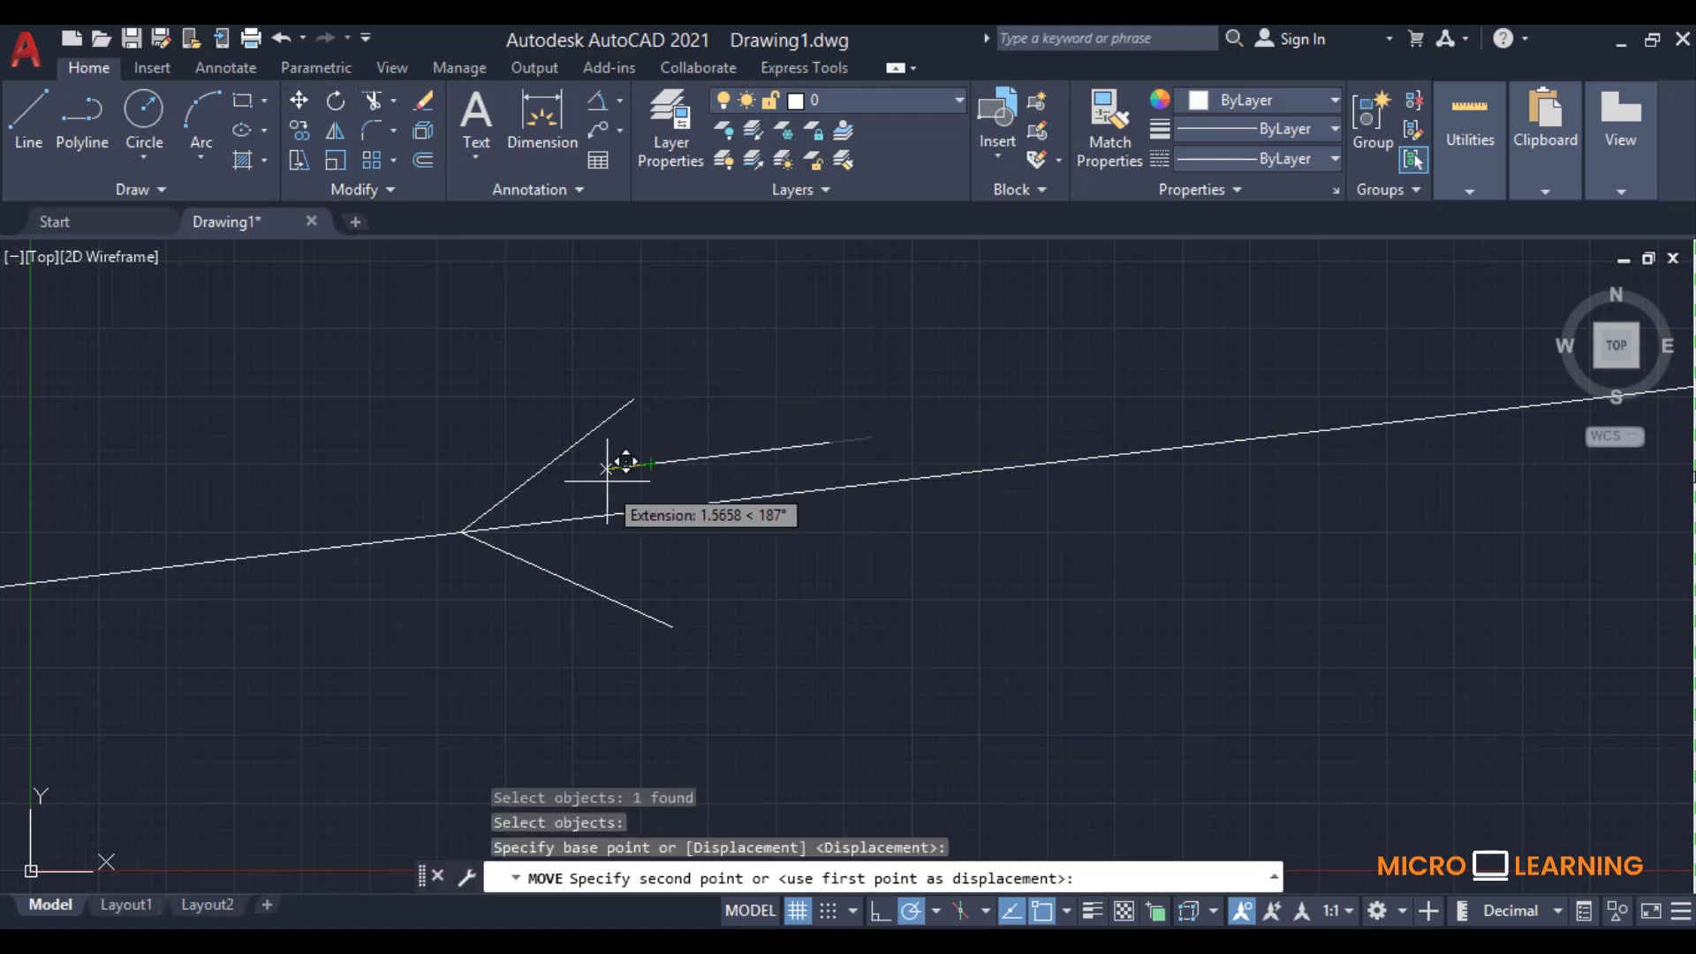
click(477, 511)
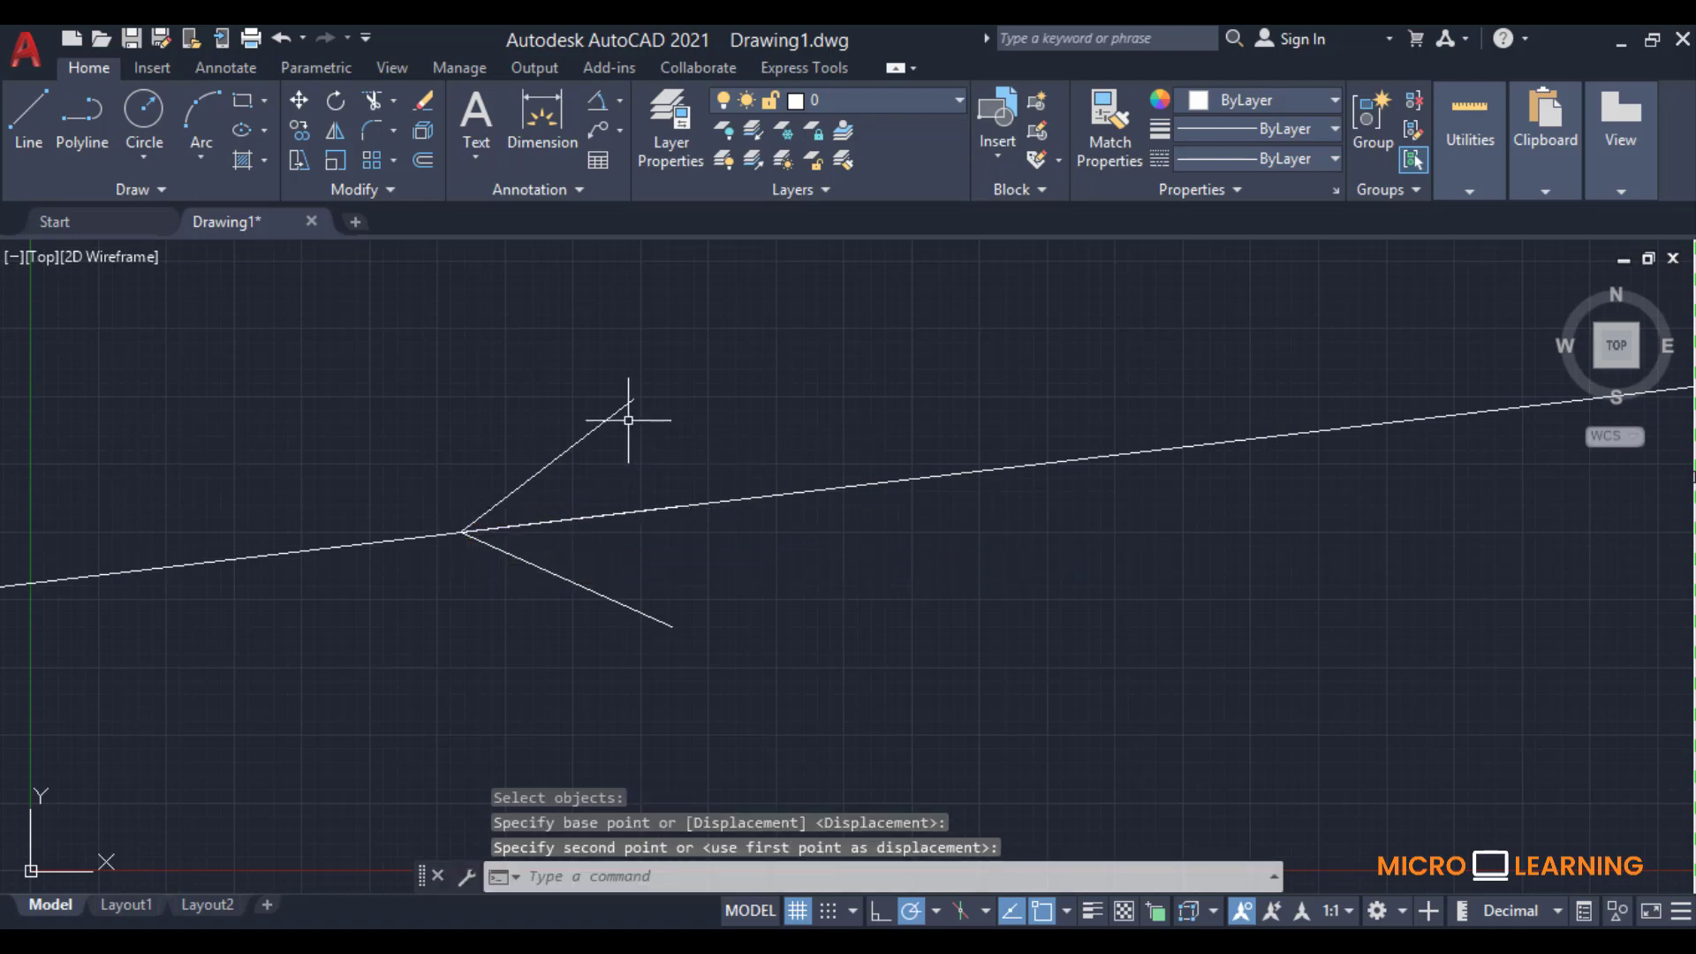
Step: Add an angular dimension between the V's upper line and the short line lying on the bisector
click(602, 109)
click(548, 468)
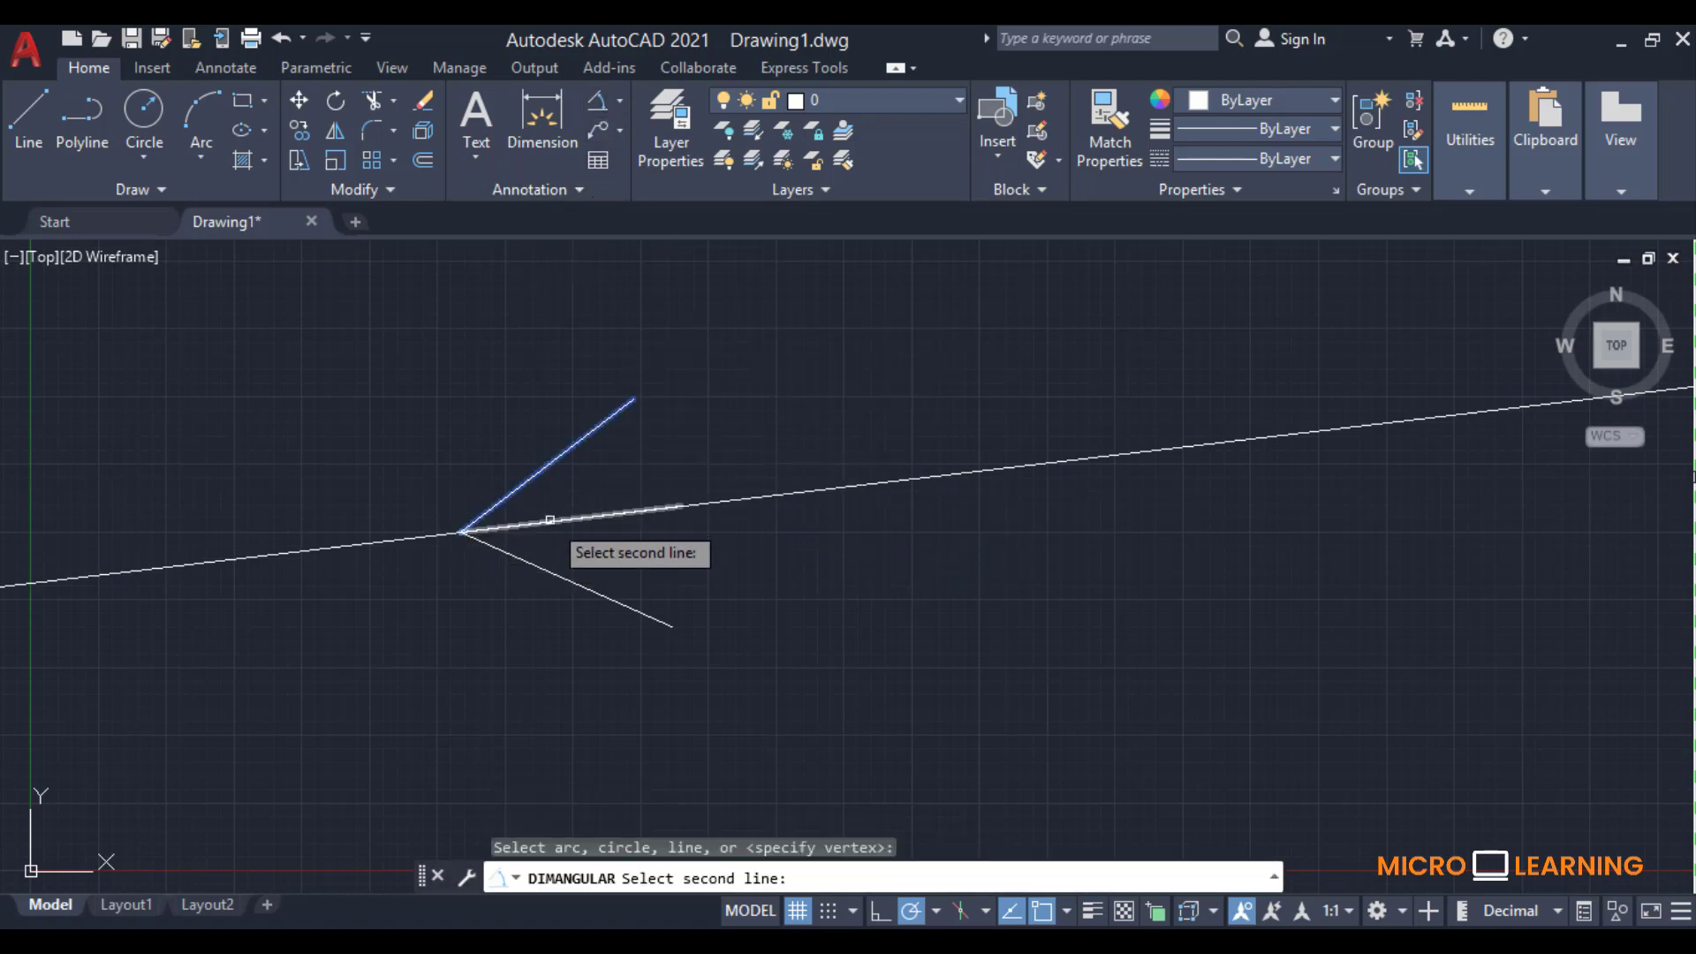
click(549, 520)
click(576, 485)
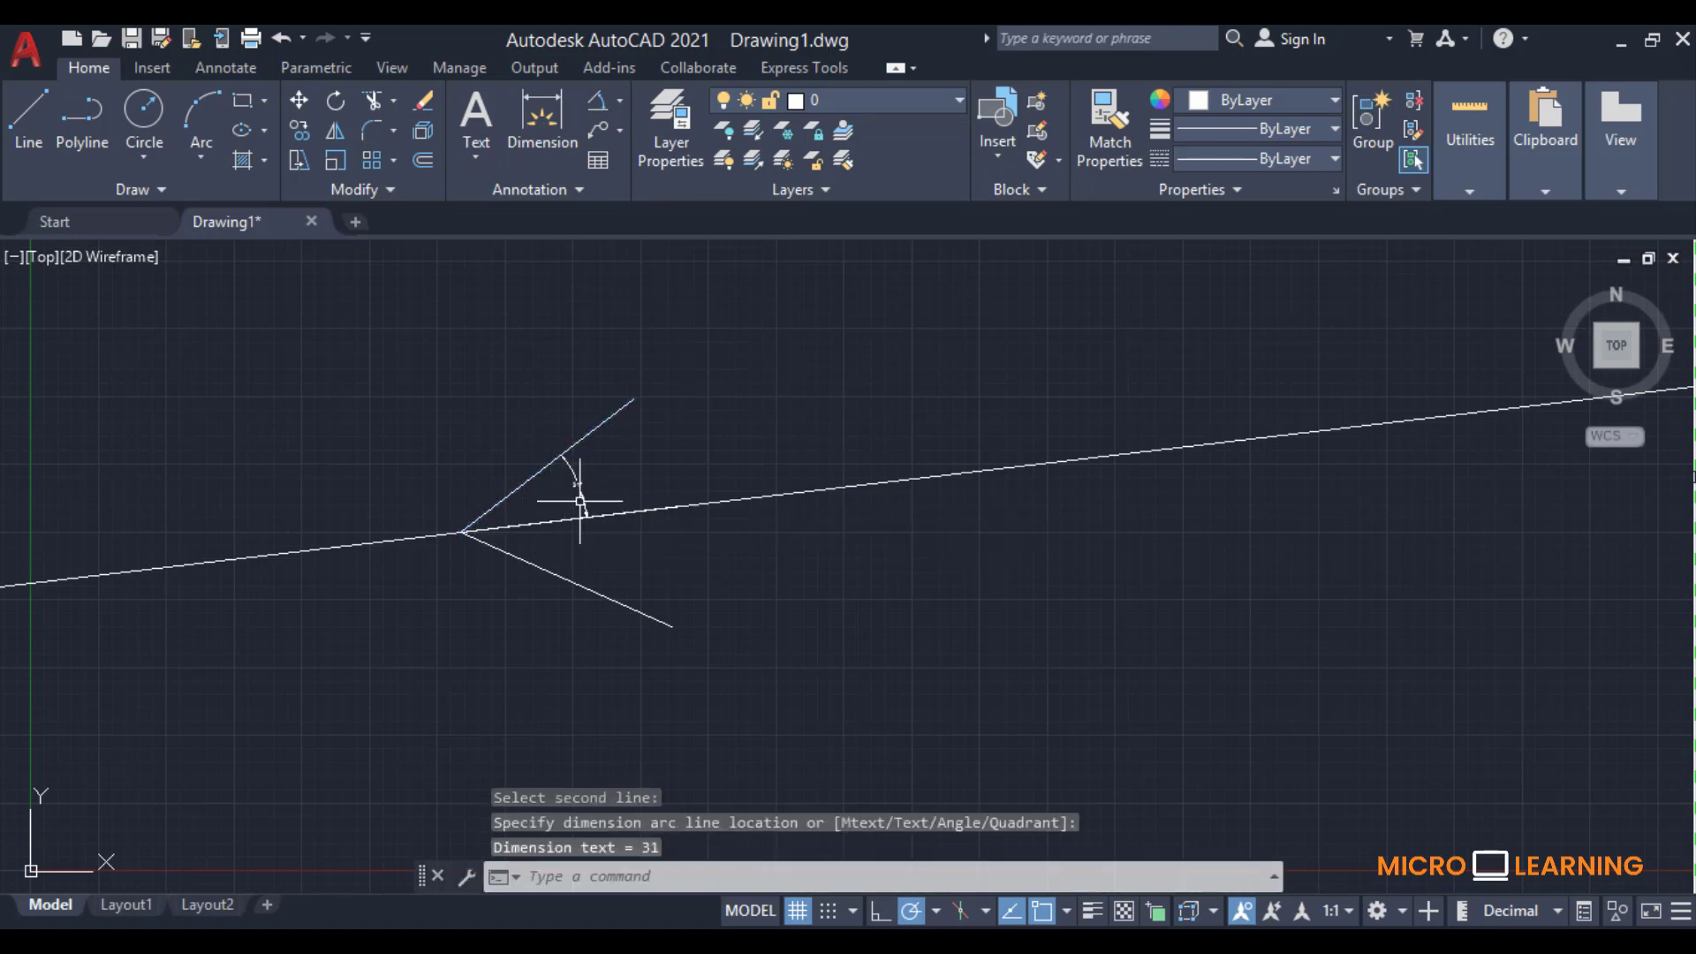
Step: Add an angular dimension between the V's lower line and the bisector, and compare it with the upper angle
scroll(566, 501, up, 2)
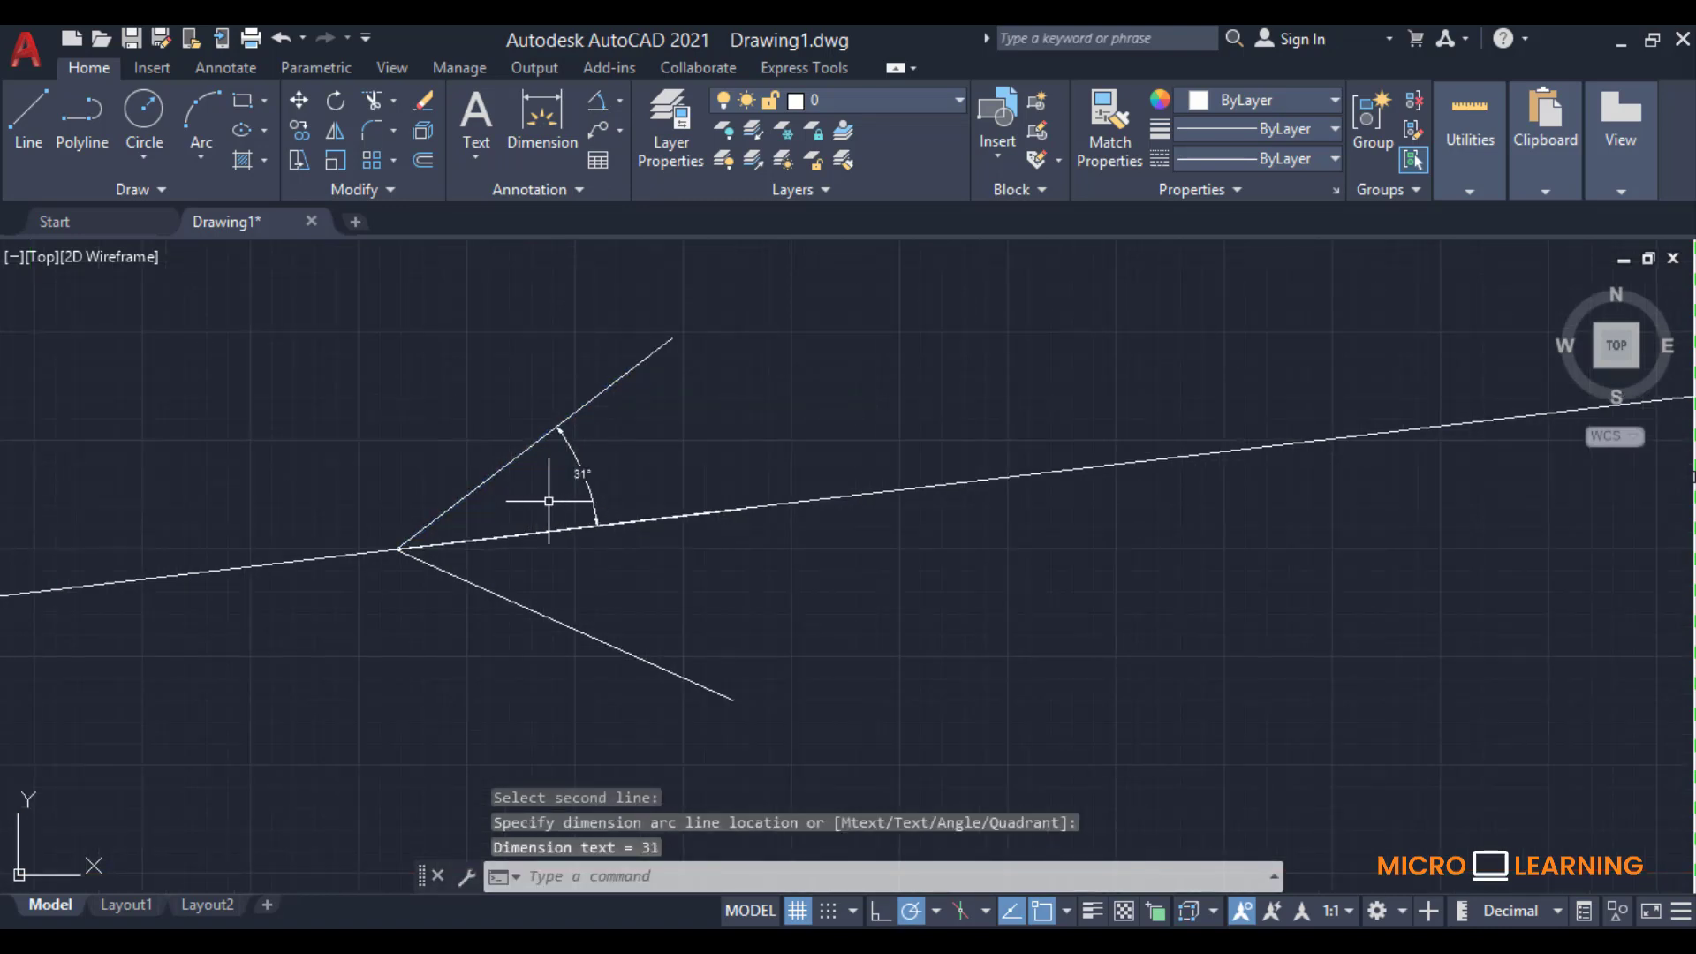
key(Return)
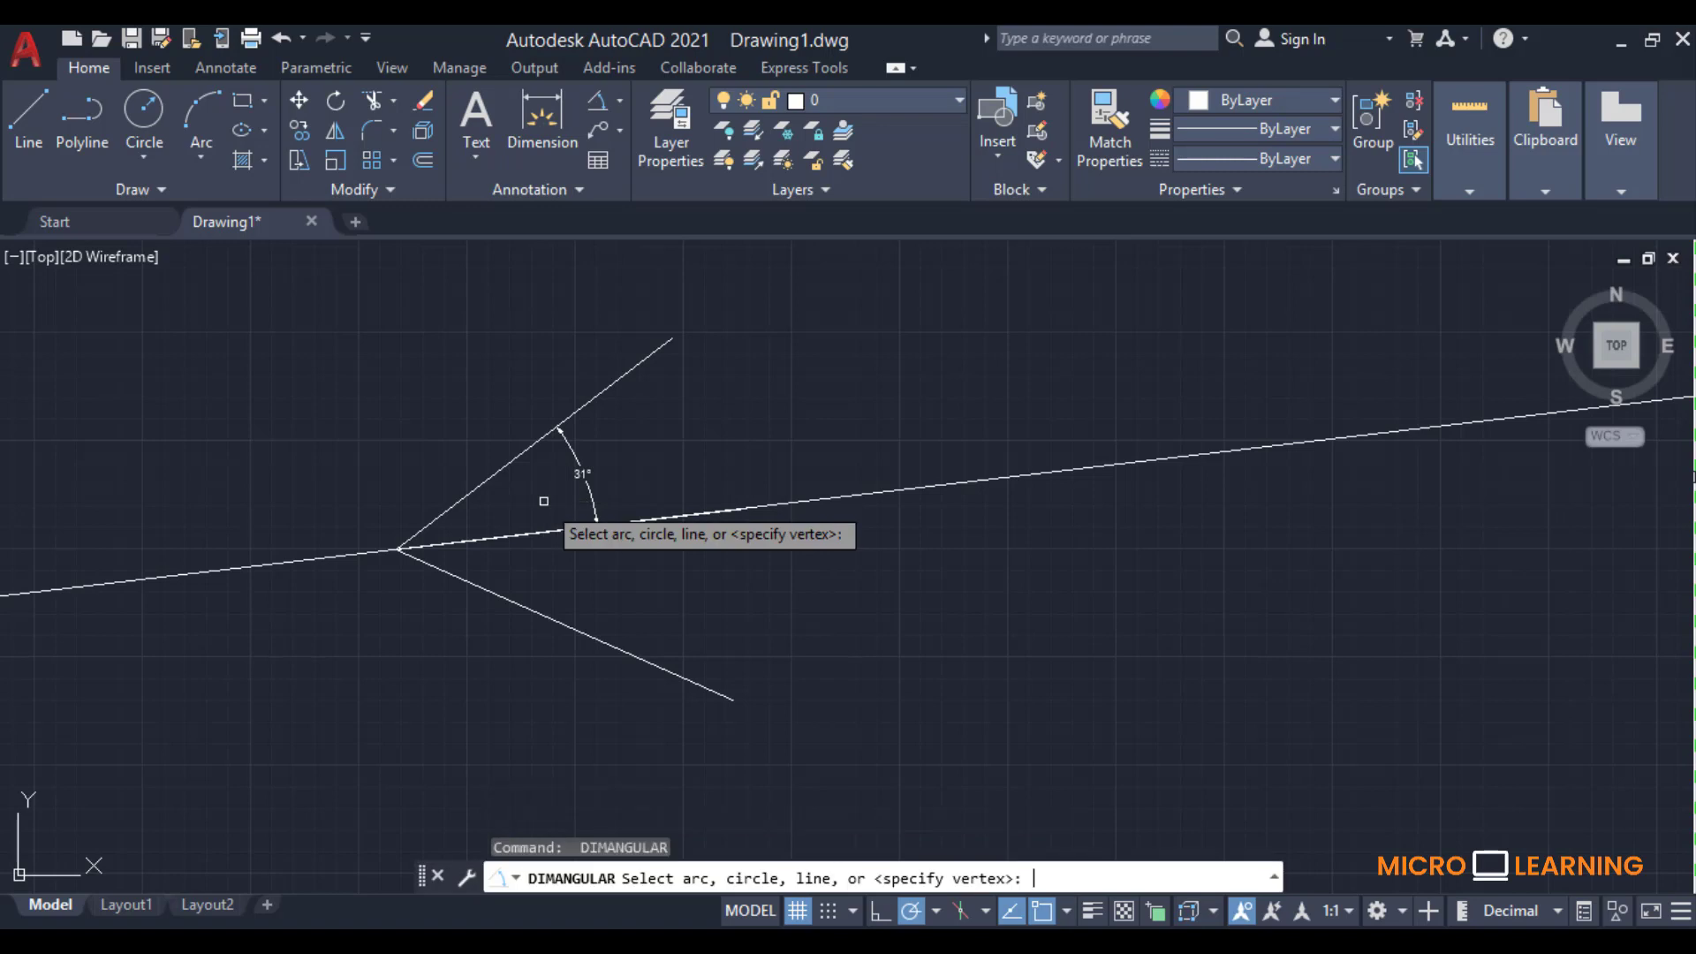
click(478, 587)
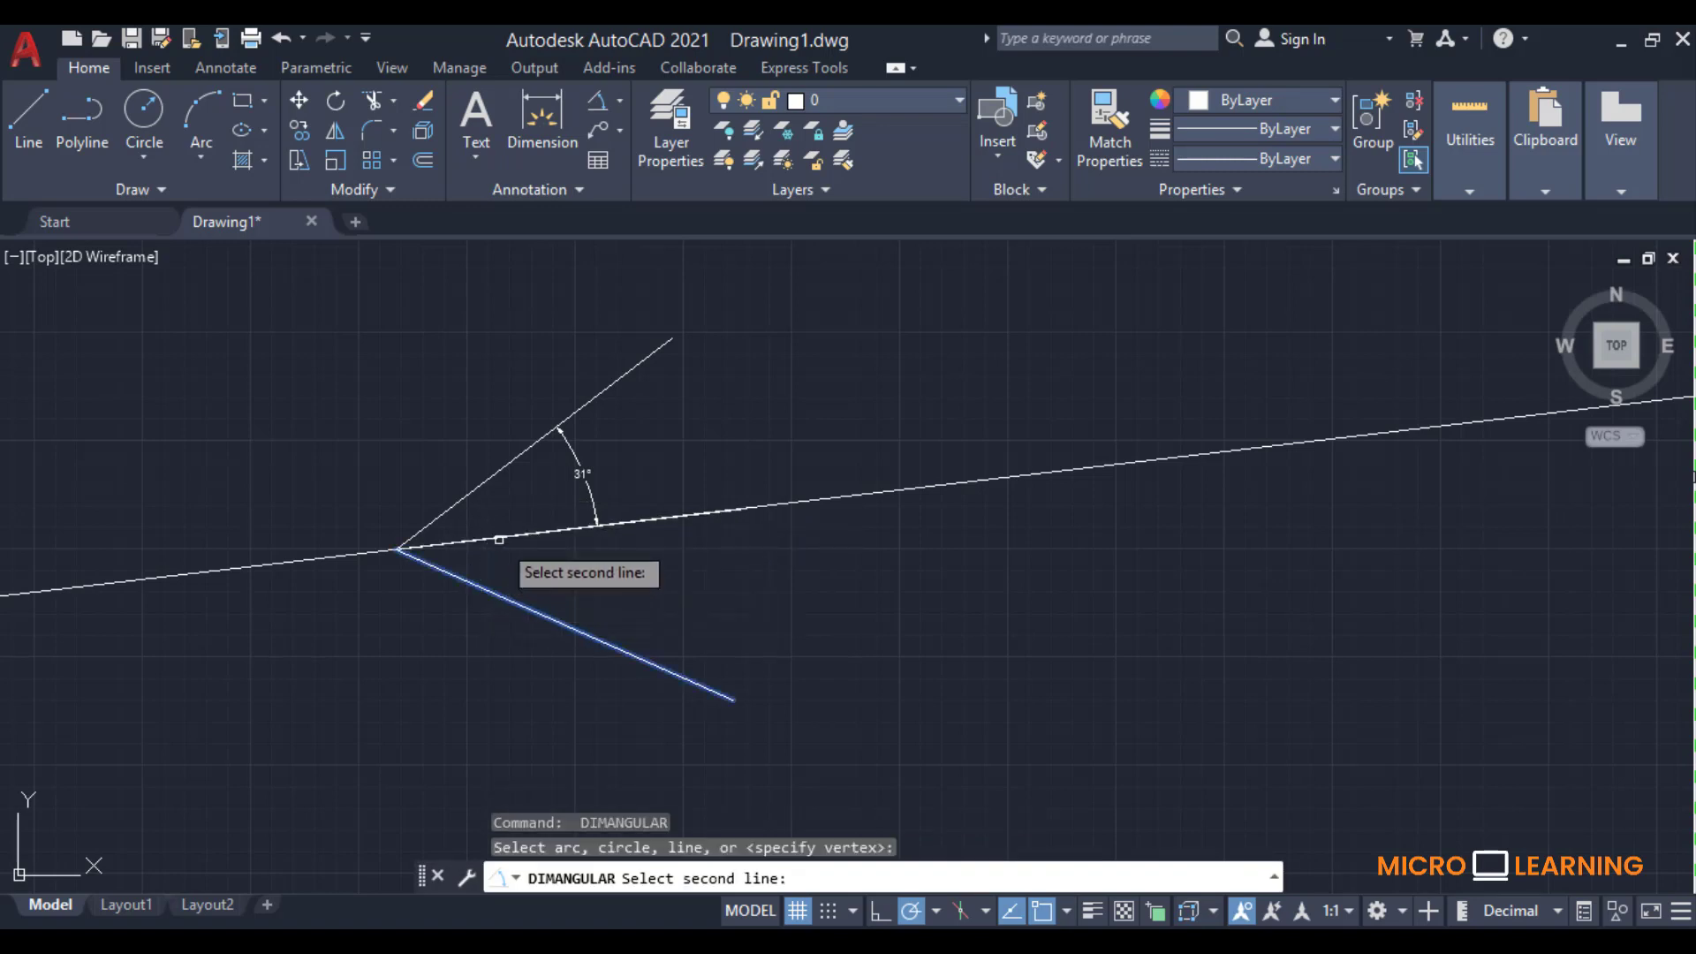
click(509, 536)
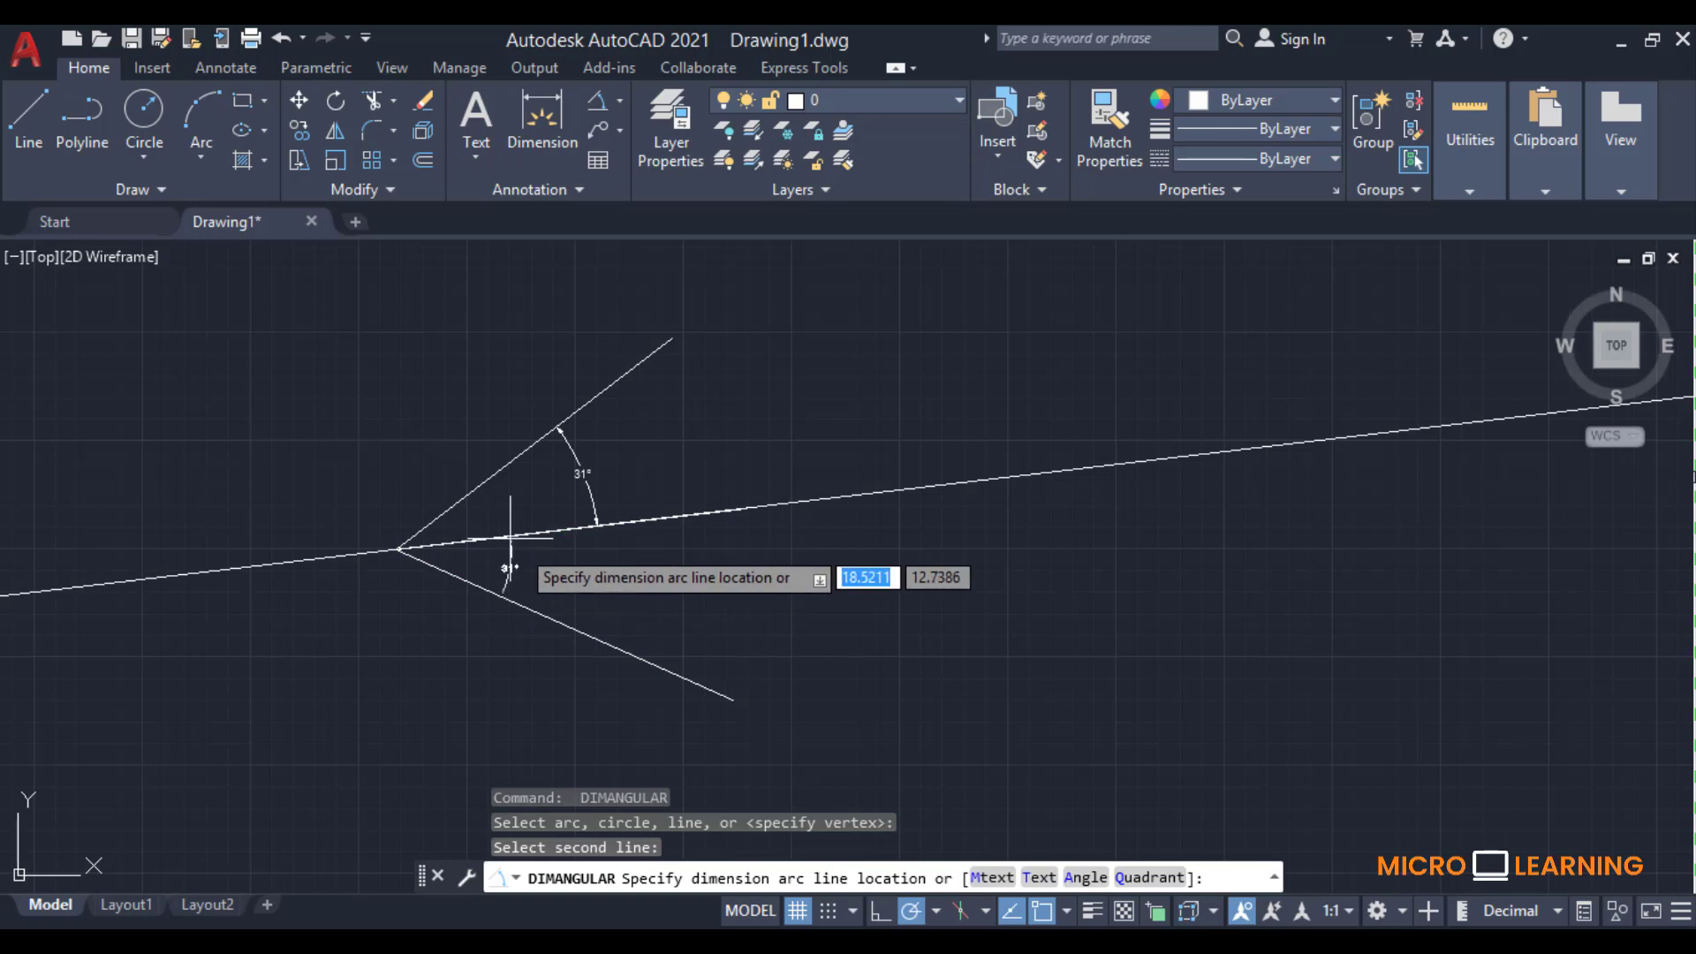
click(597, 534)
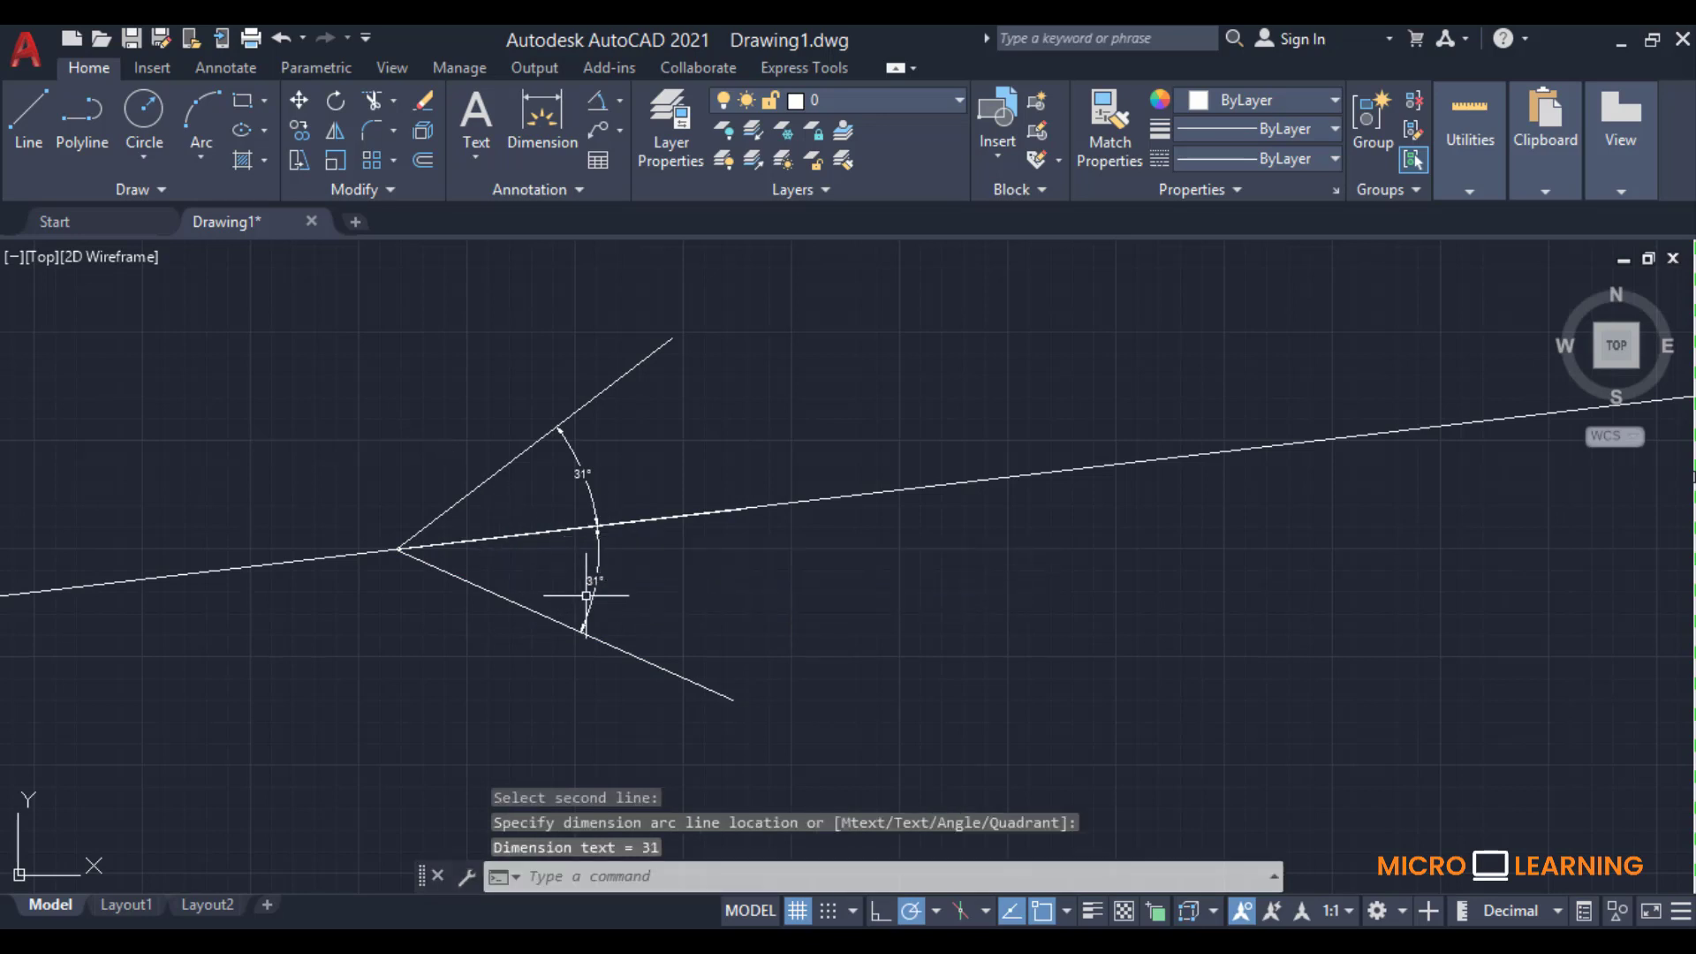
scroll(602, 581, up, 4)
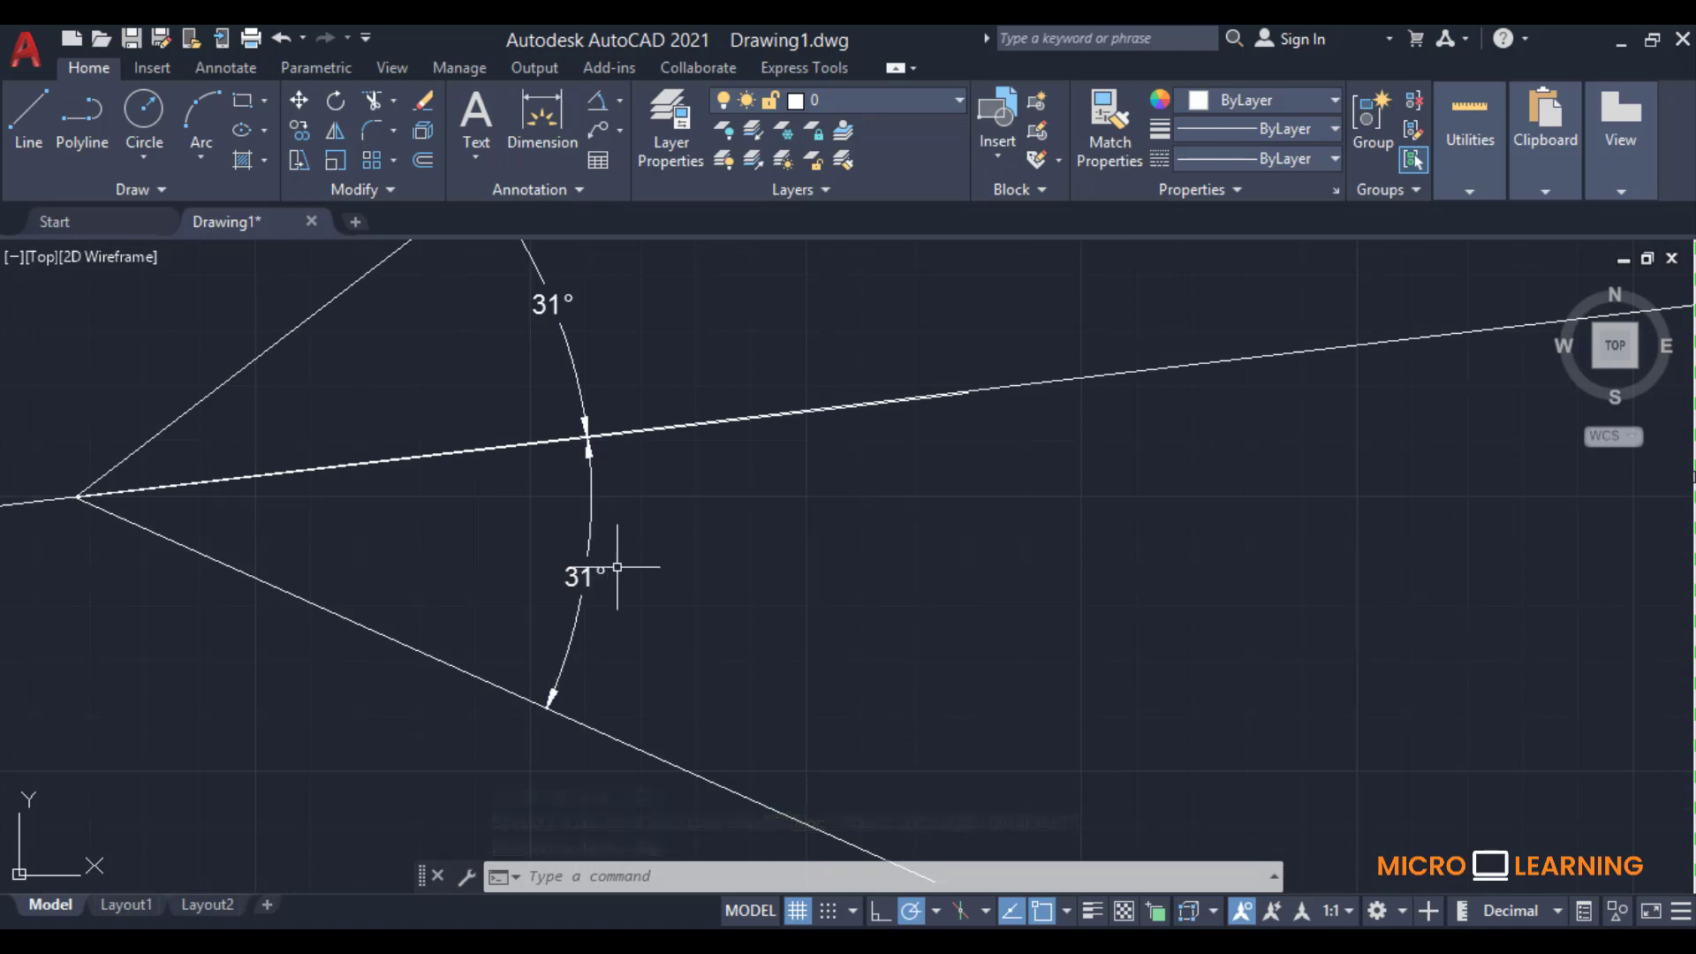
scroll(640, 563, down, 2)
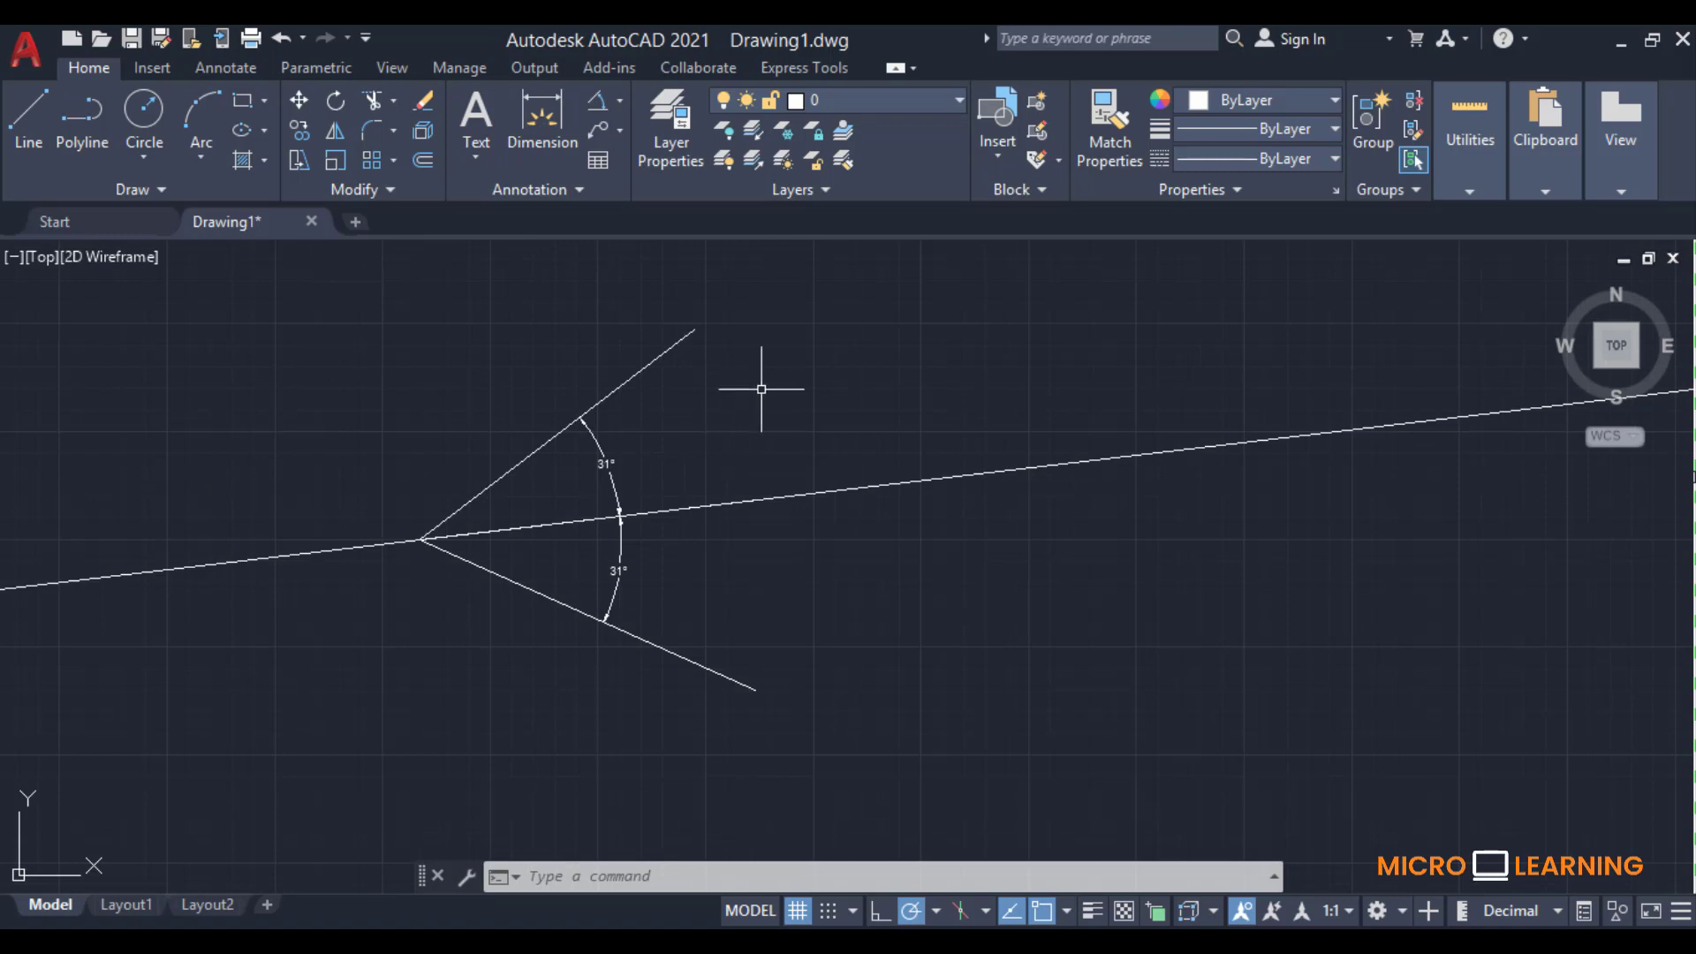
Step: Erase the V, the bisecting construction line, the short line and both angular dimensions
click(797, 334)
click(413, 653)
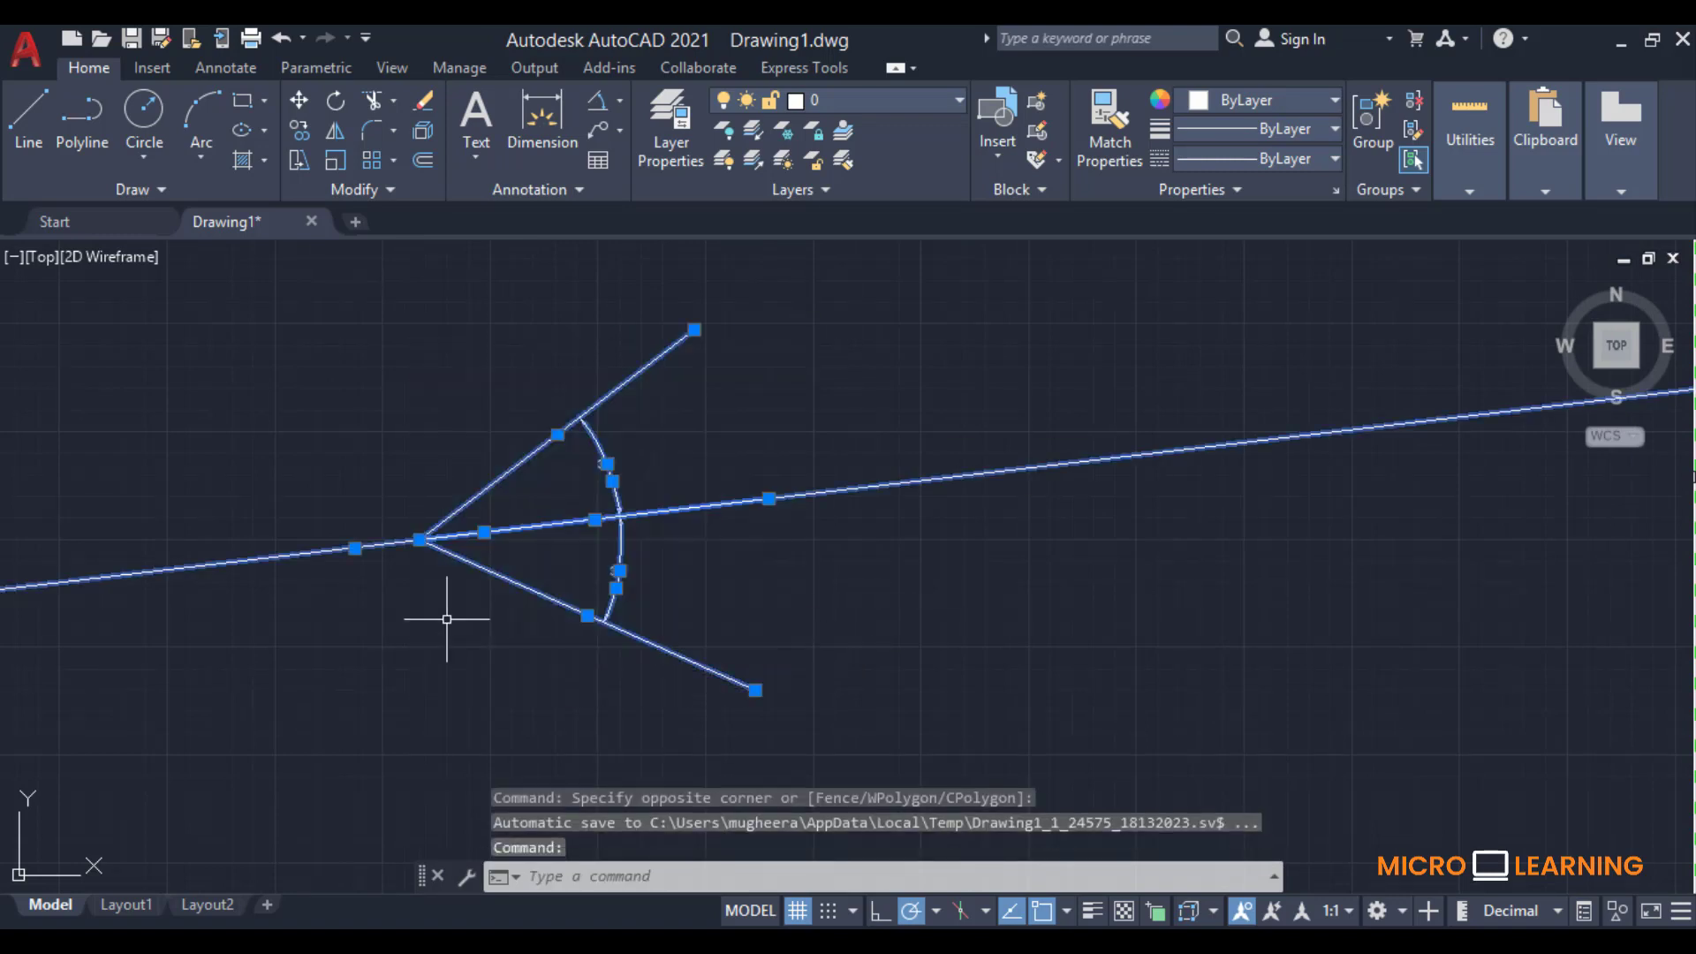
right_click(447, 605)
click(565, 202)
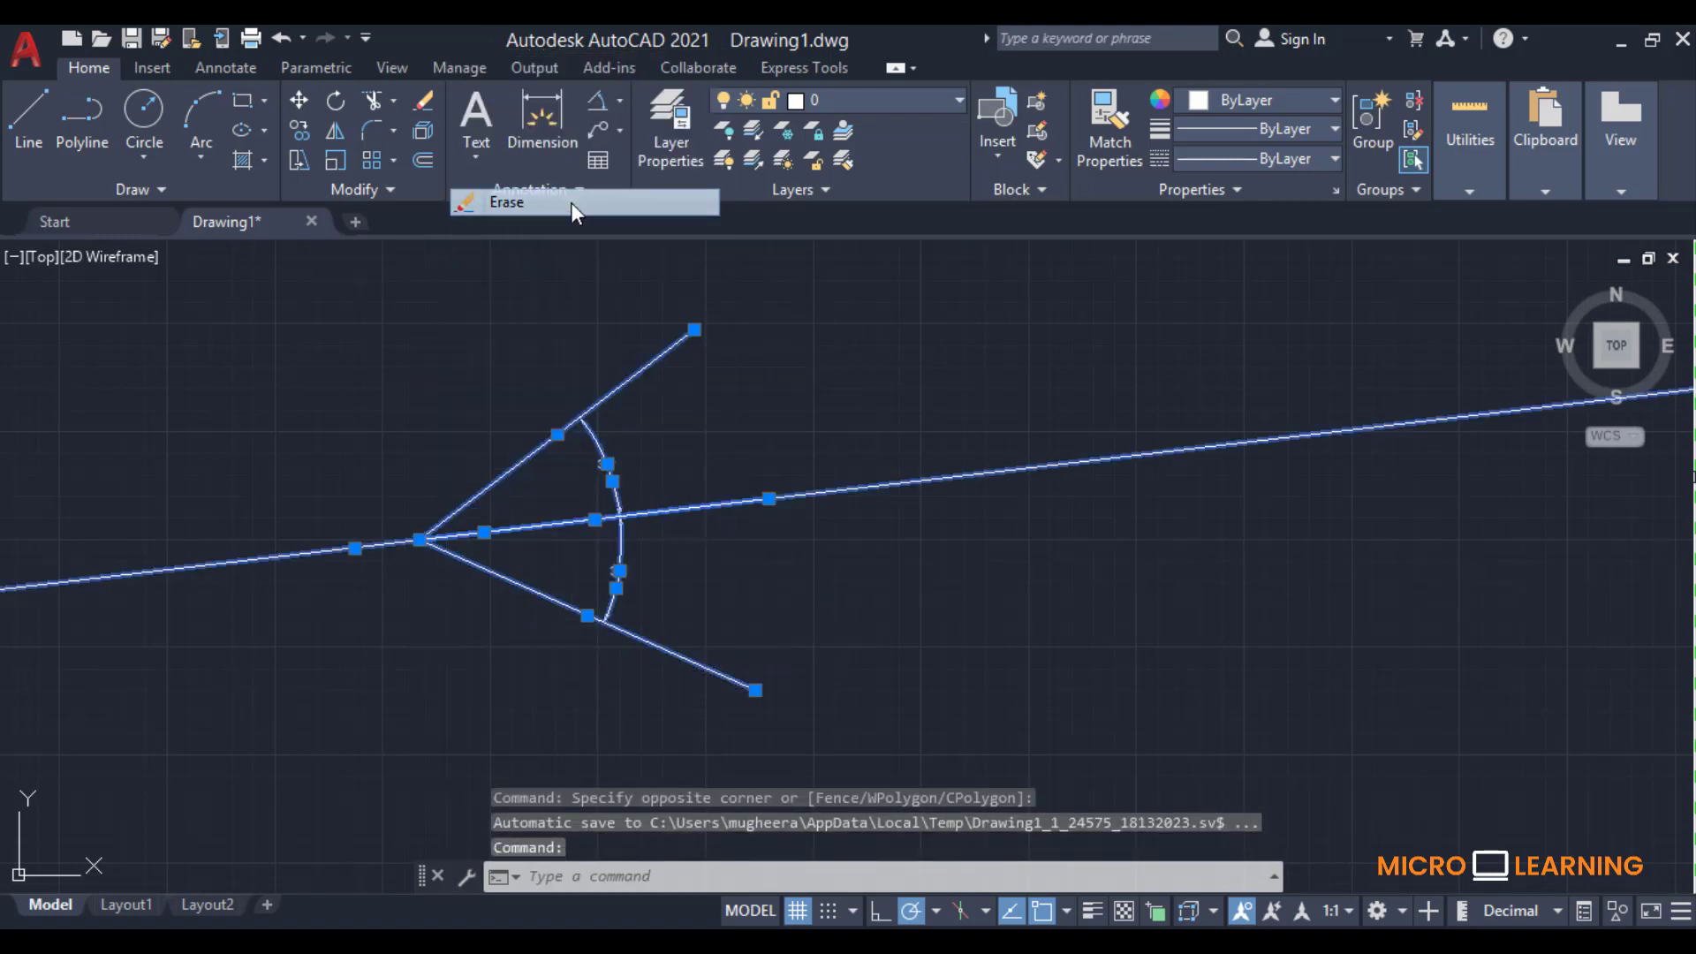
Step: Draw a single horizontal construction line across the middle of the empty drawing by picking two points
click(29, 141)
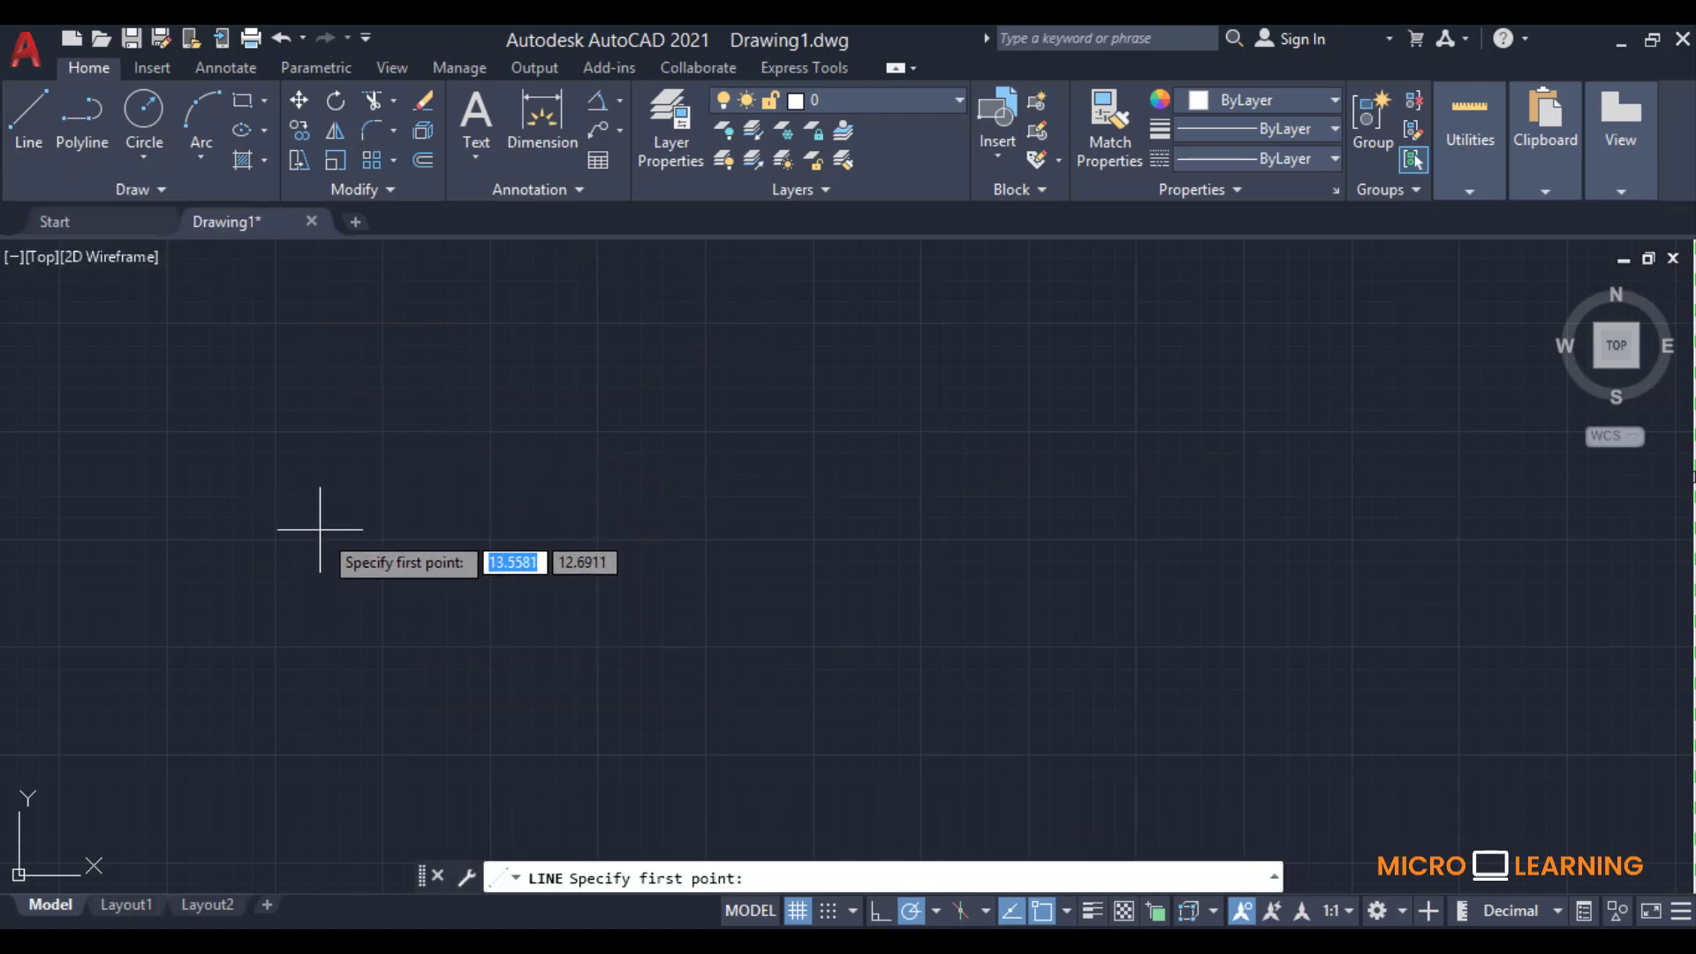
click(158, 185)
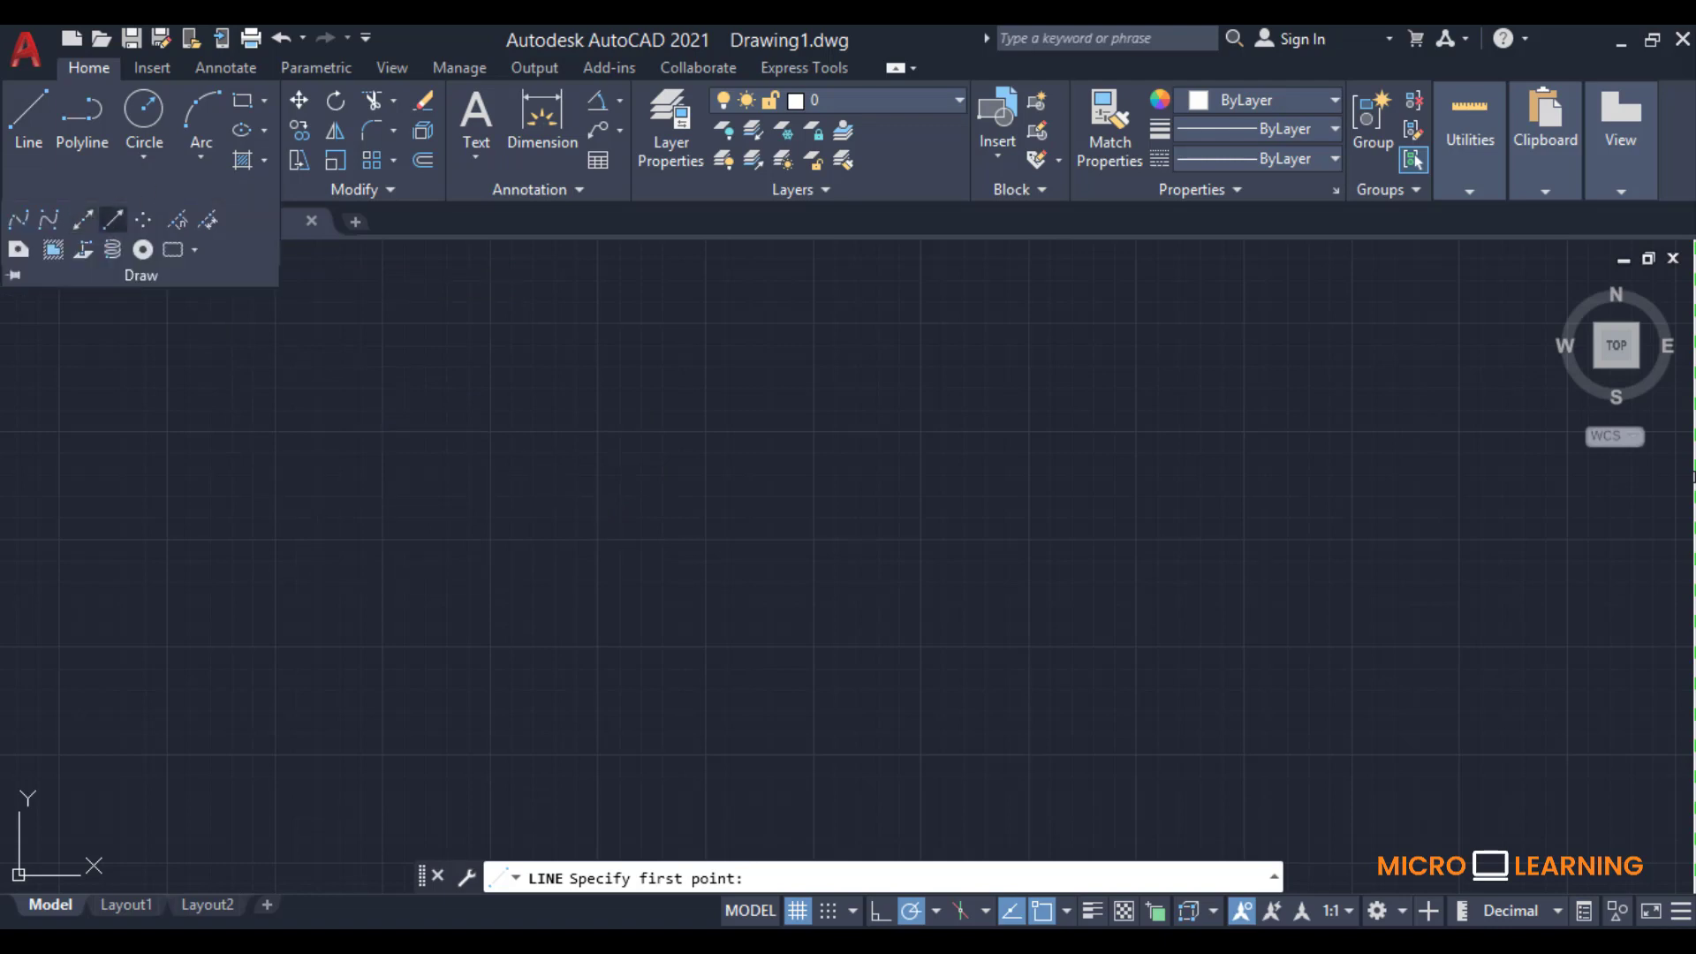
click(113, 219)
click(398, 541)
click(645, 541)
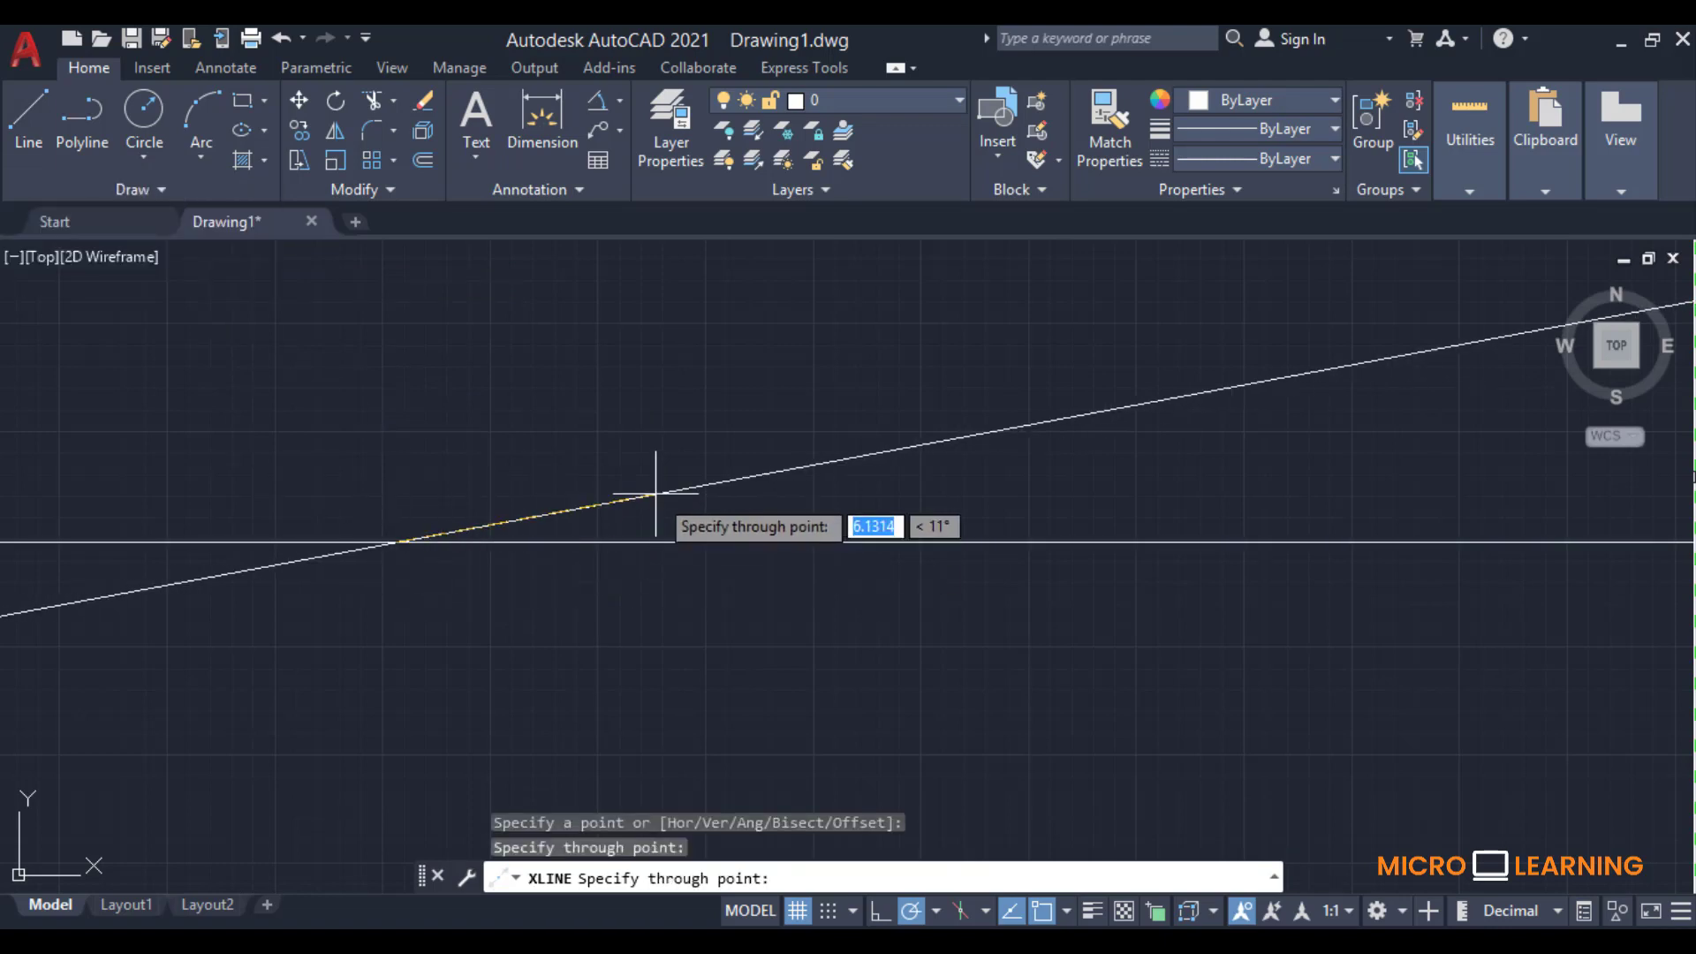
key(Return)
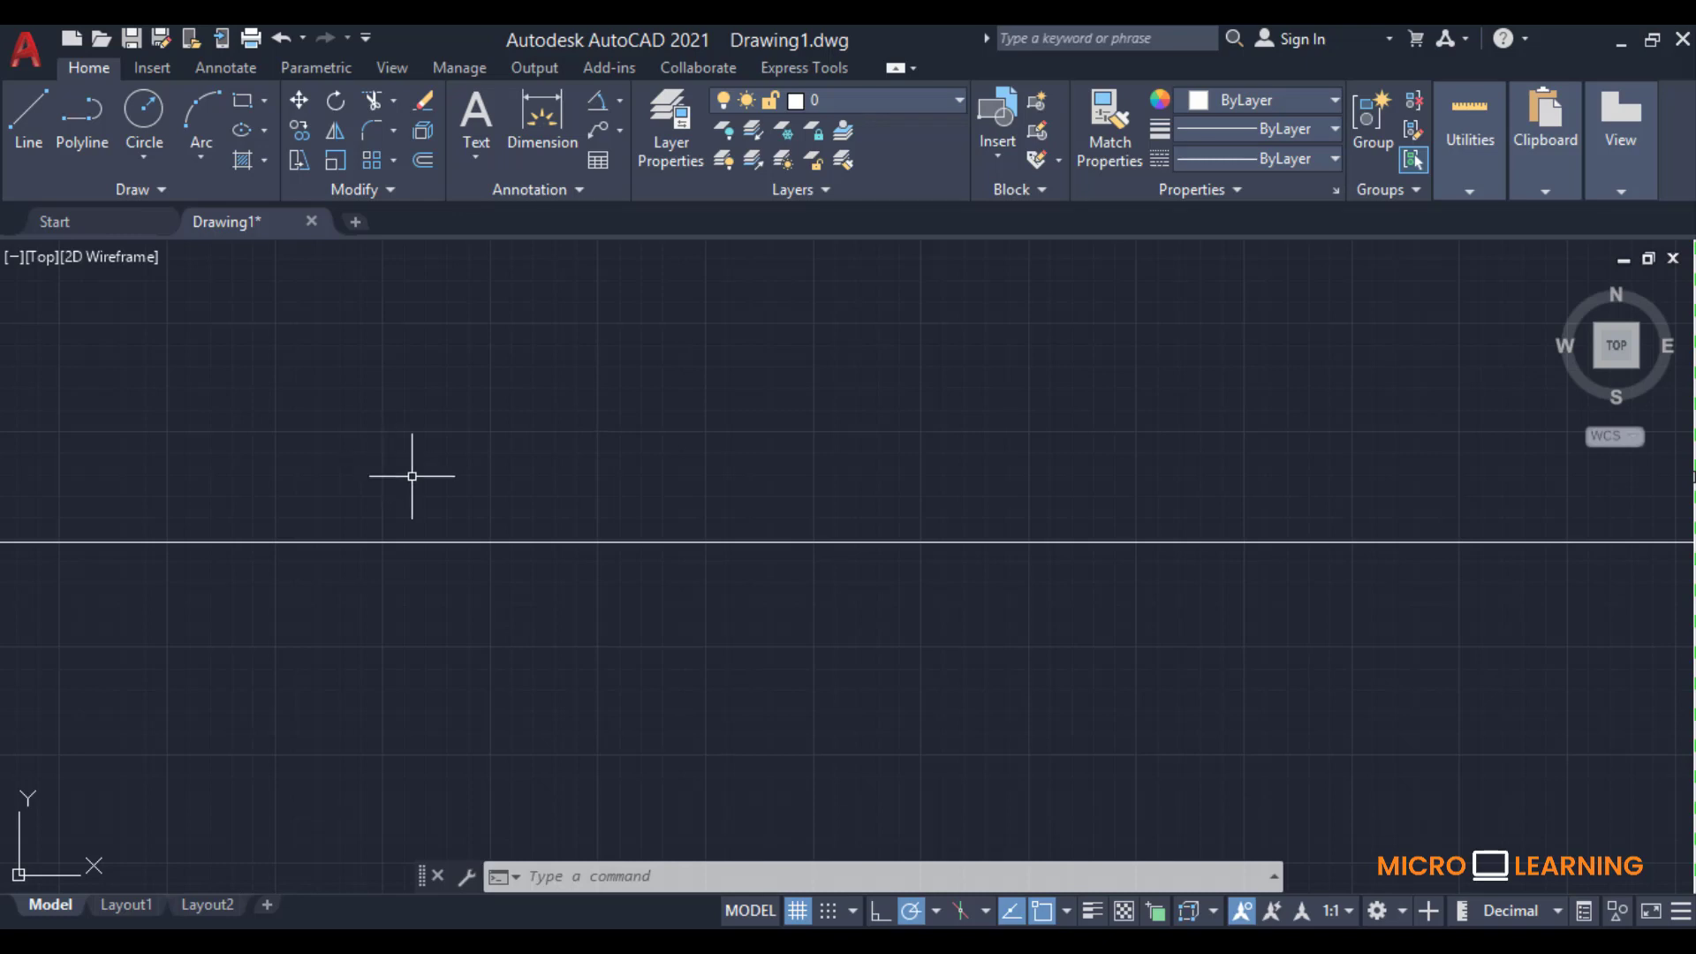
Step: Add a parallel construction line above the horizontal one with XLINE Offset at a distance of 2
click(173, 194)
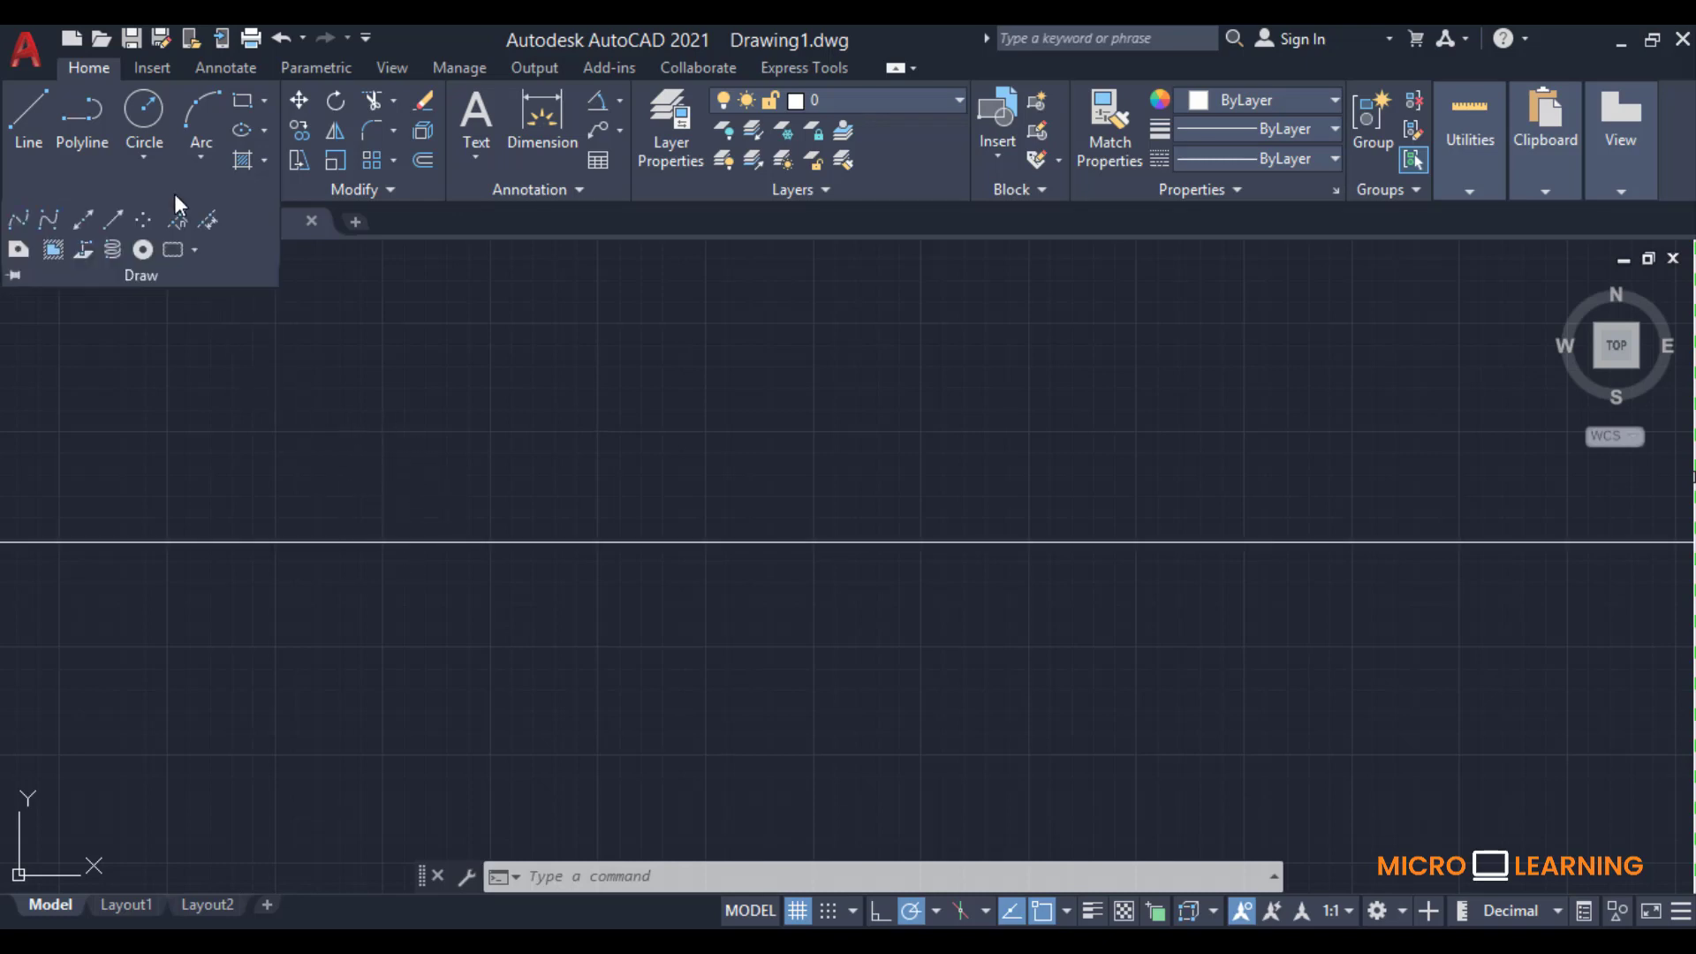
click(92, 217)
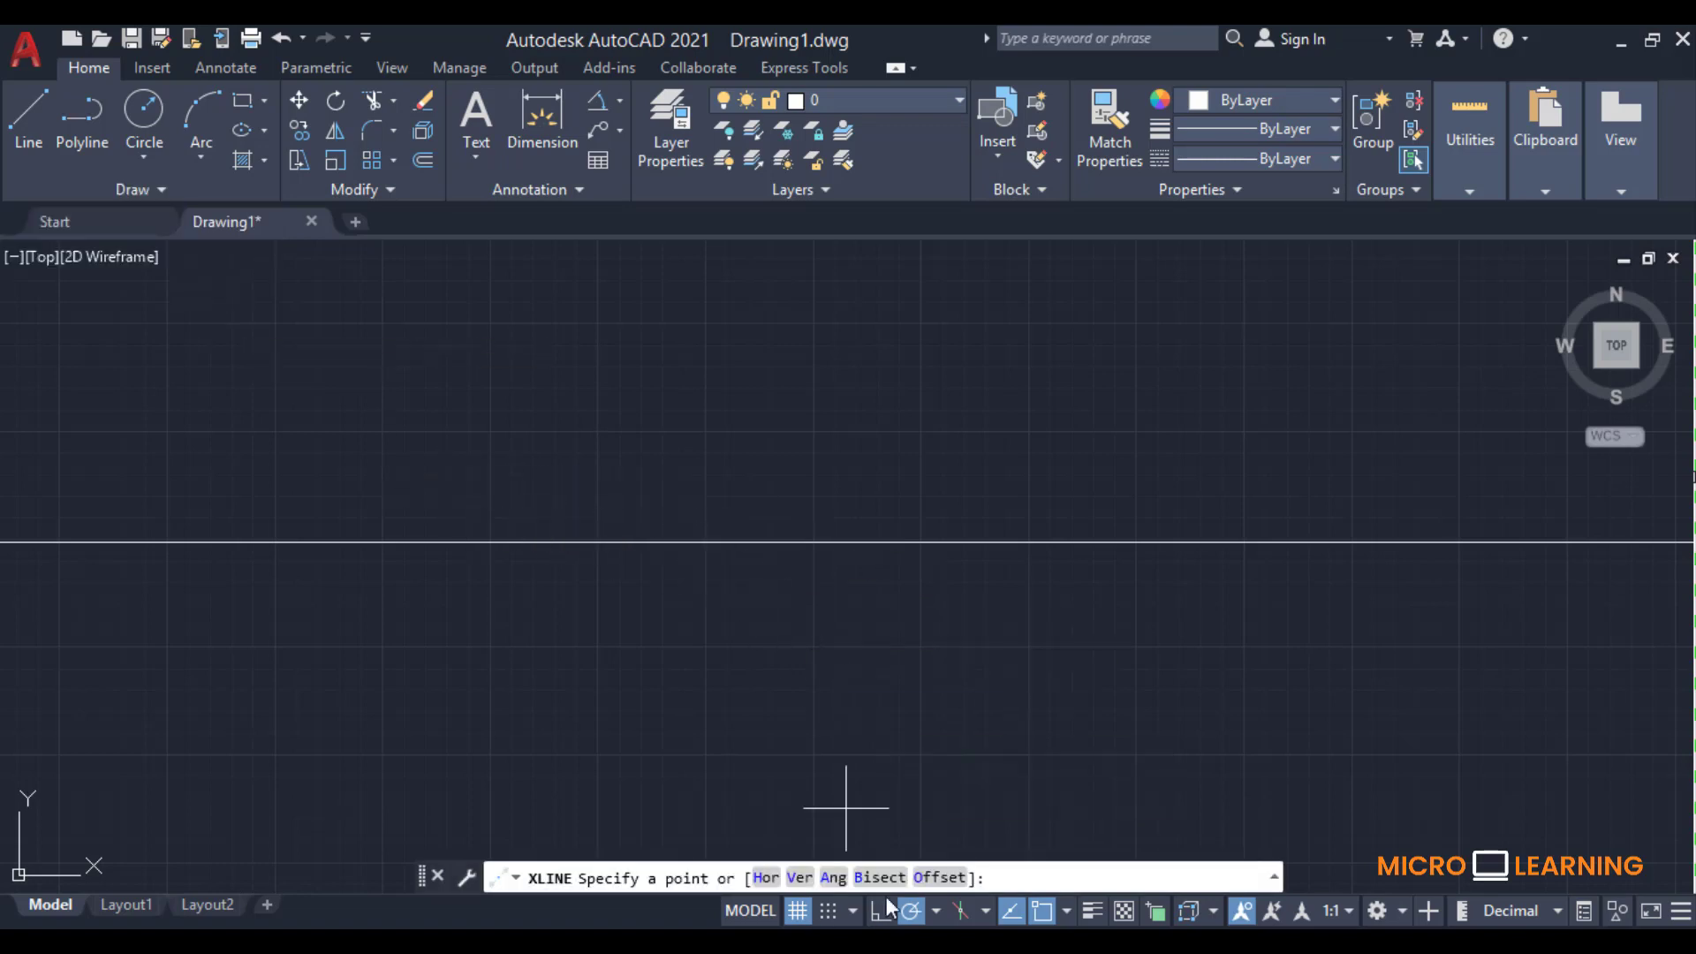
click(941, 878)
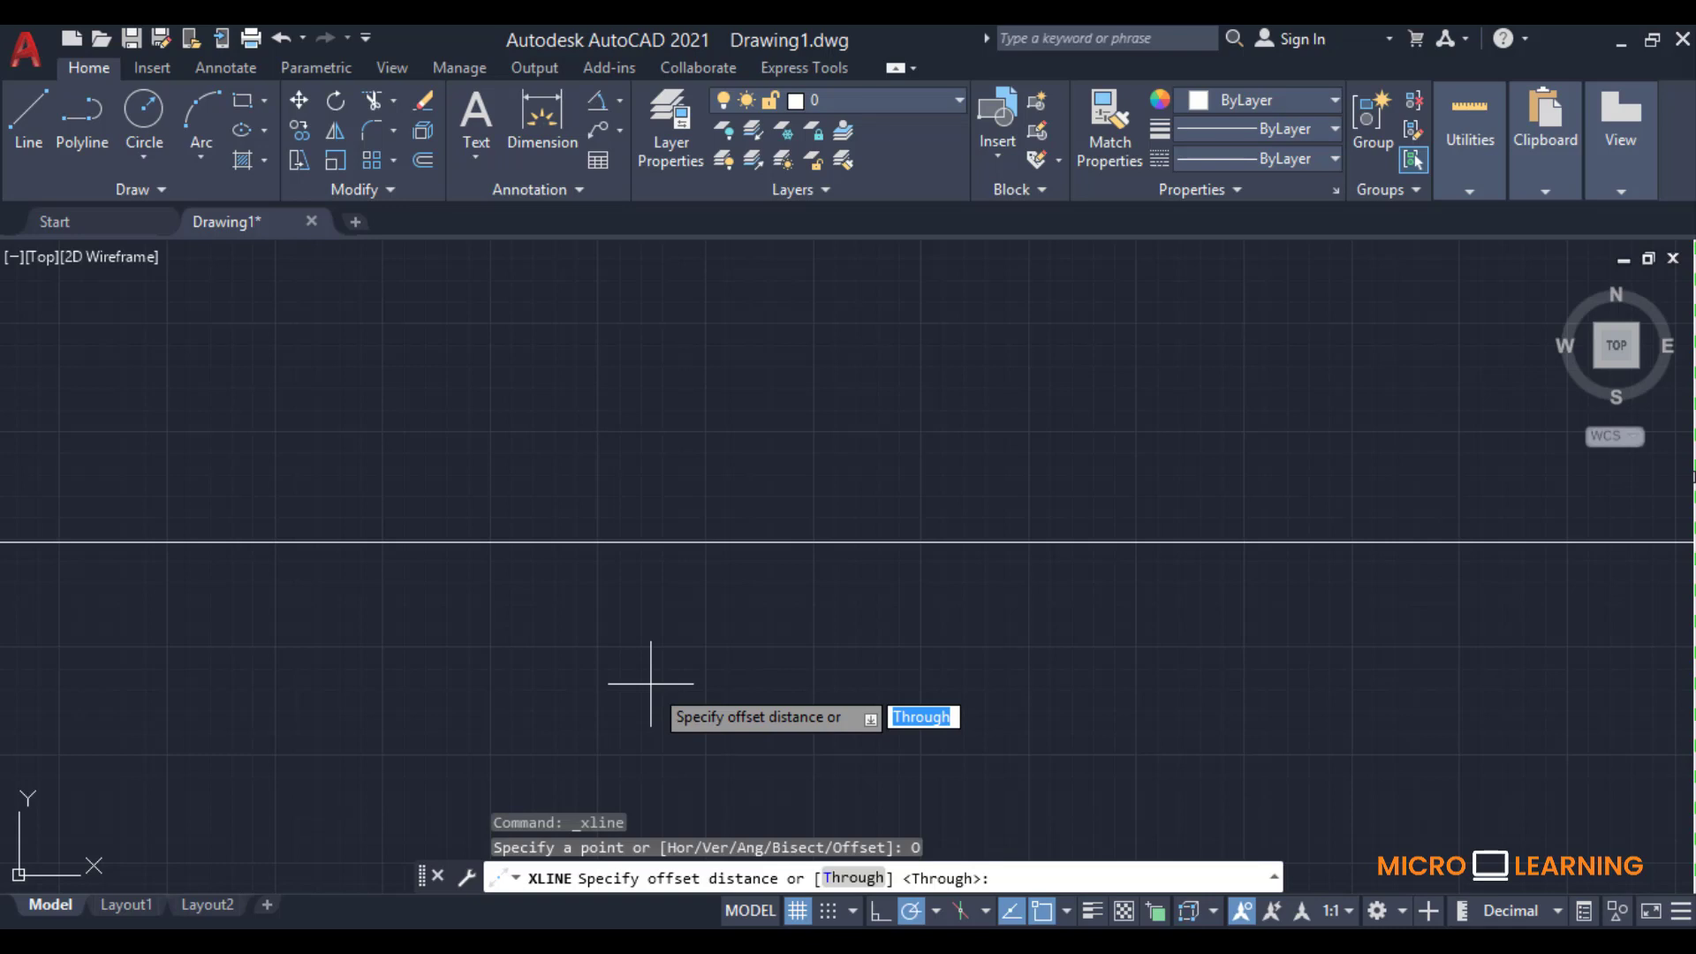
text(2)
key(Return)
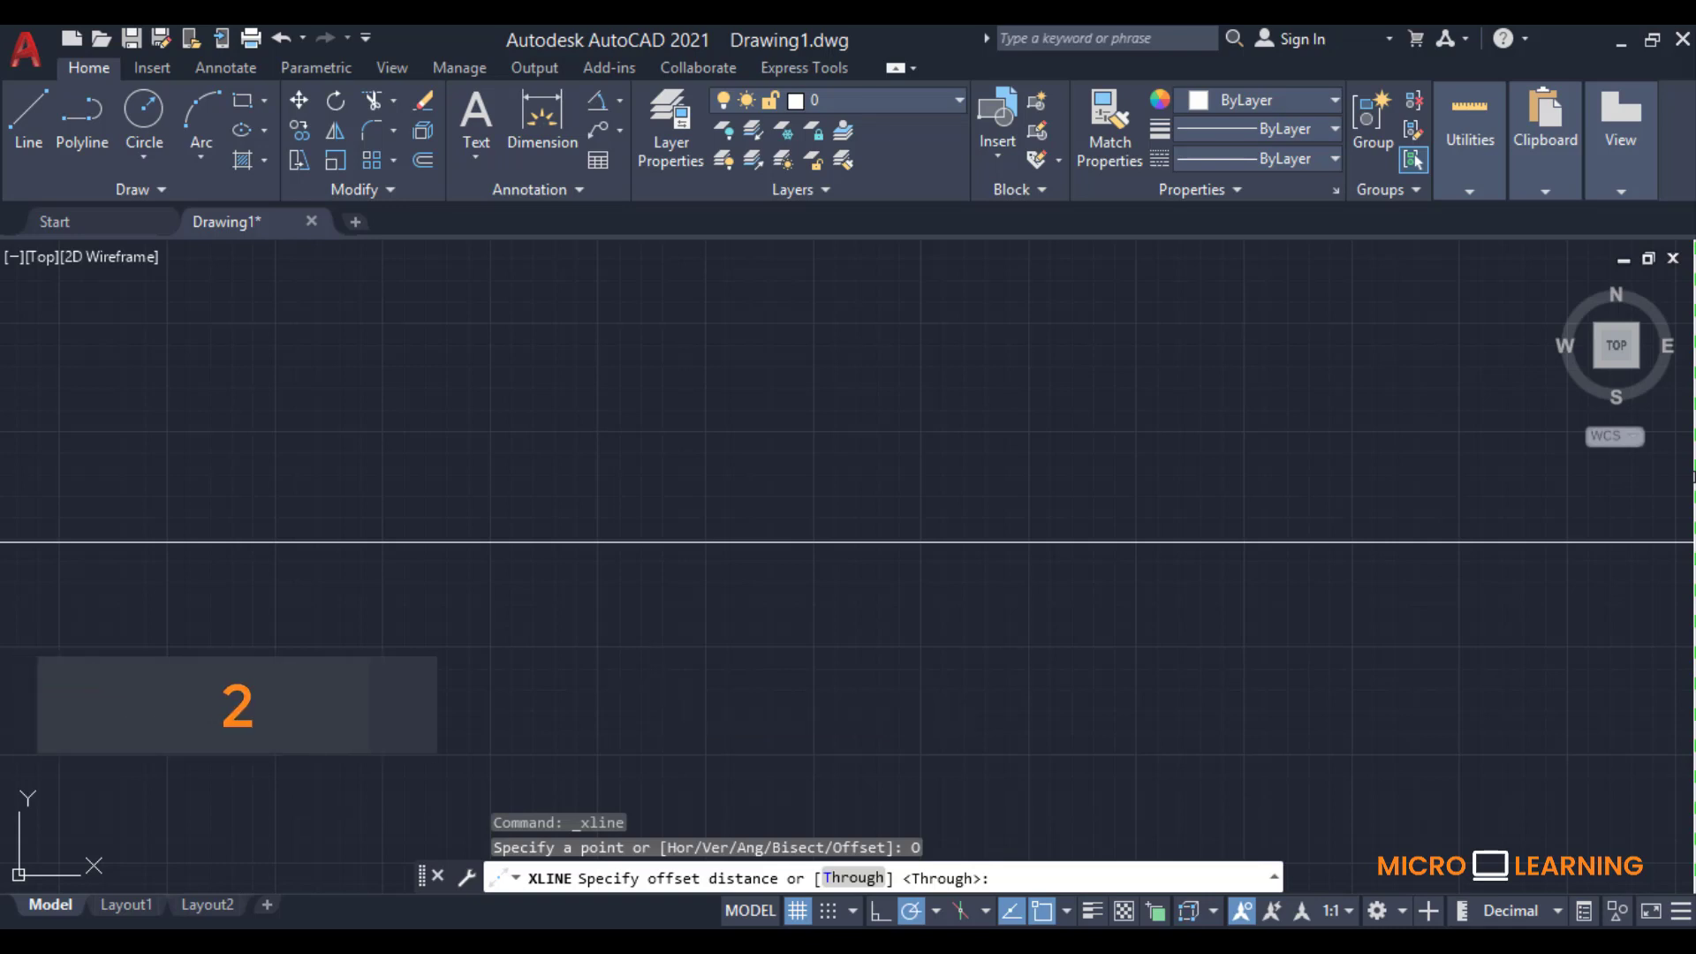
click(676, 542)
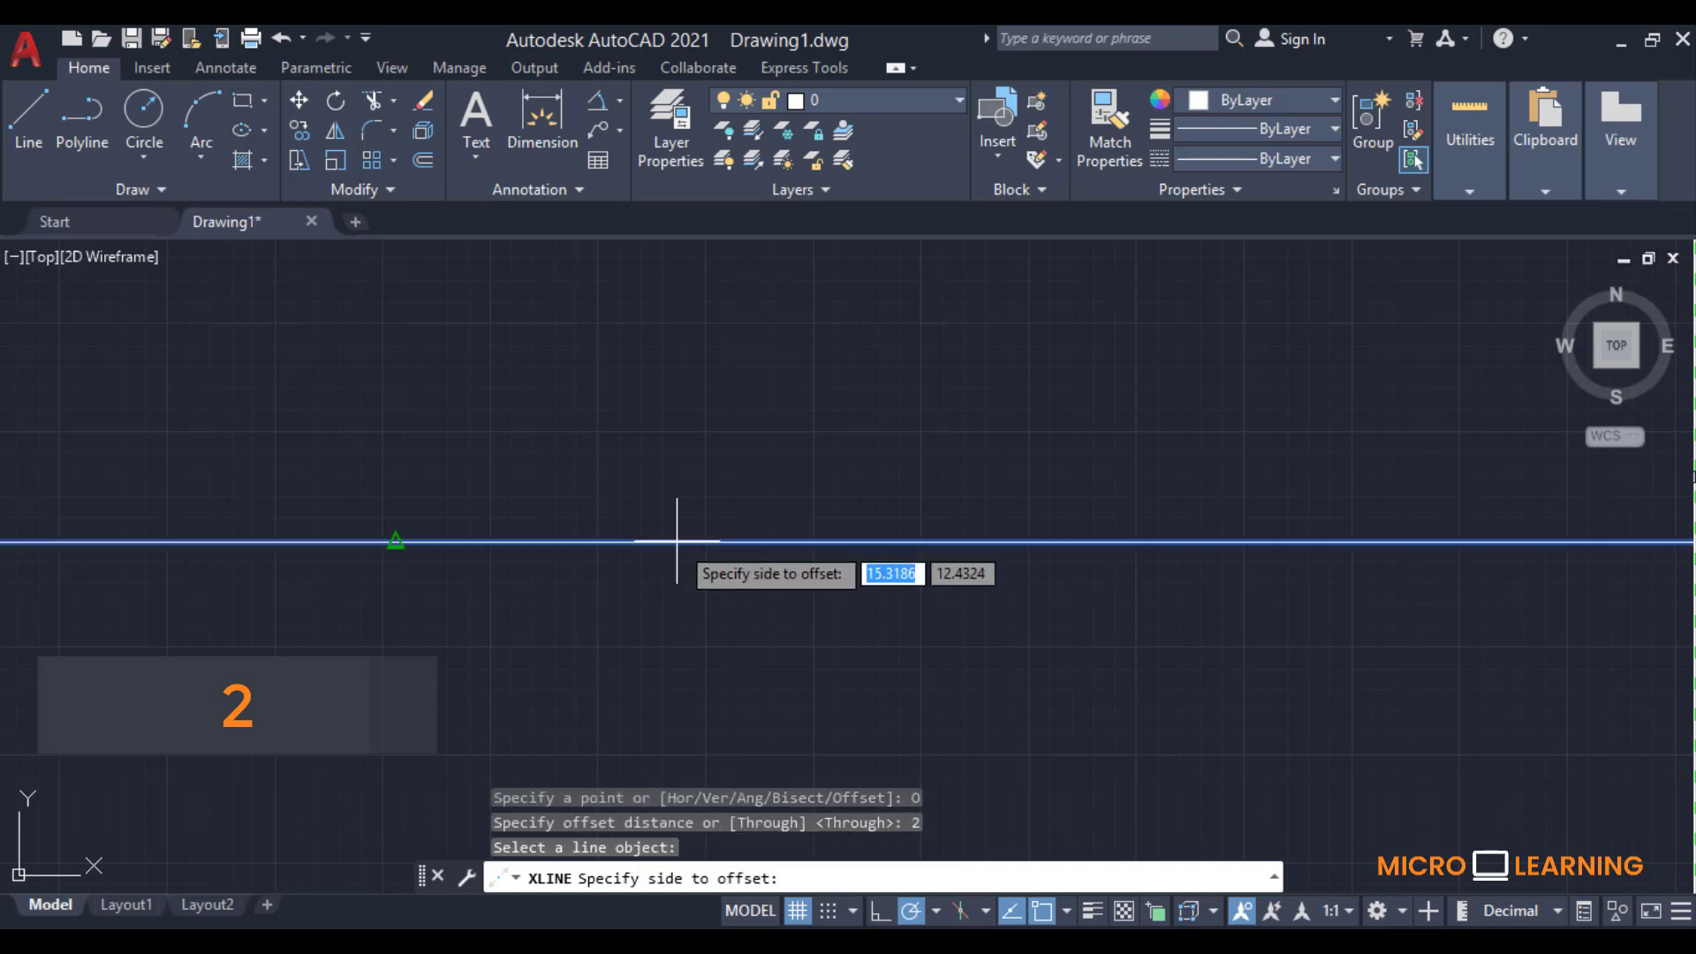
click(703, 430)
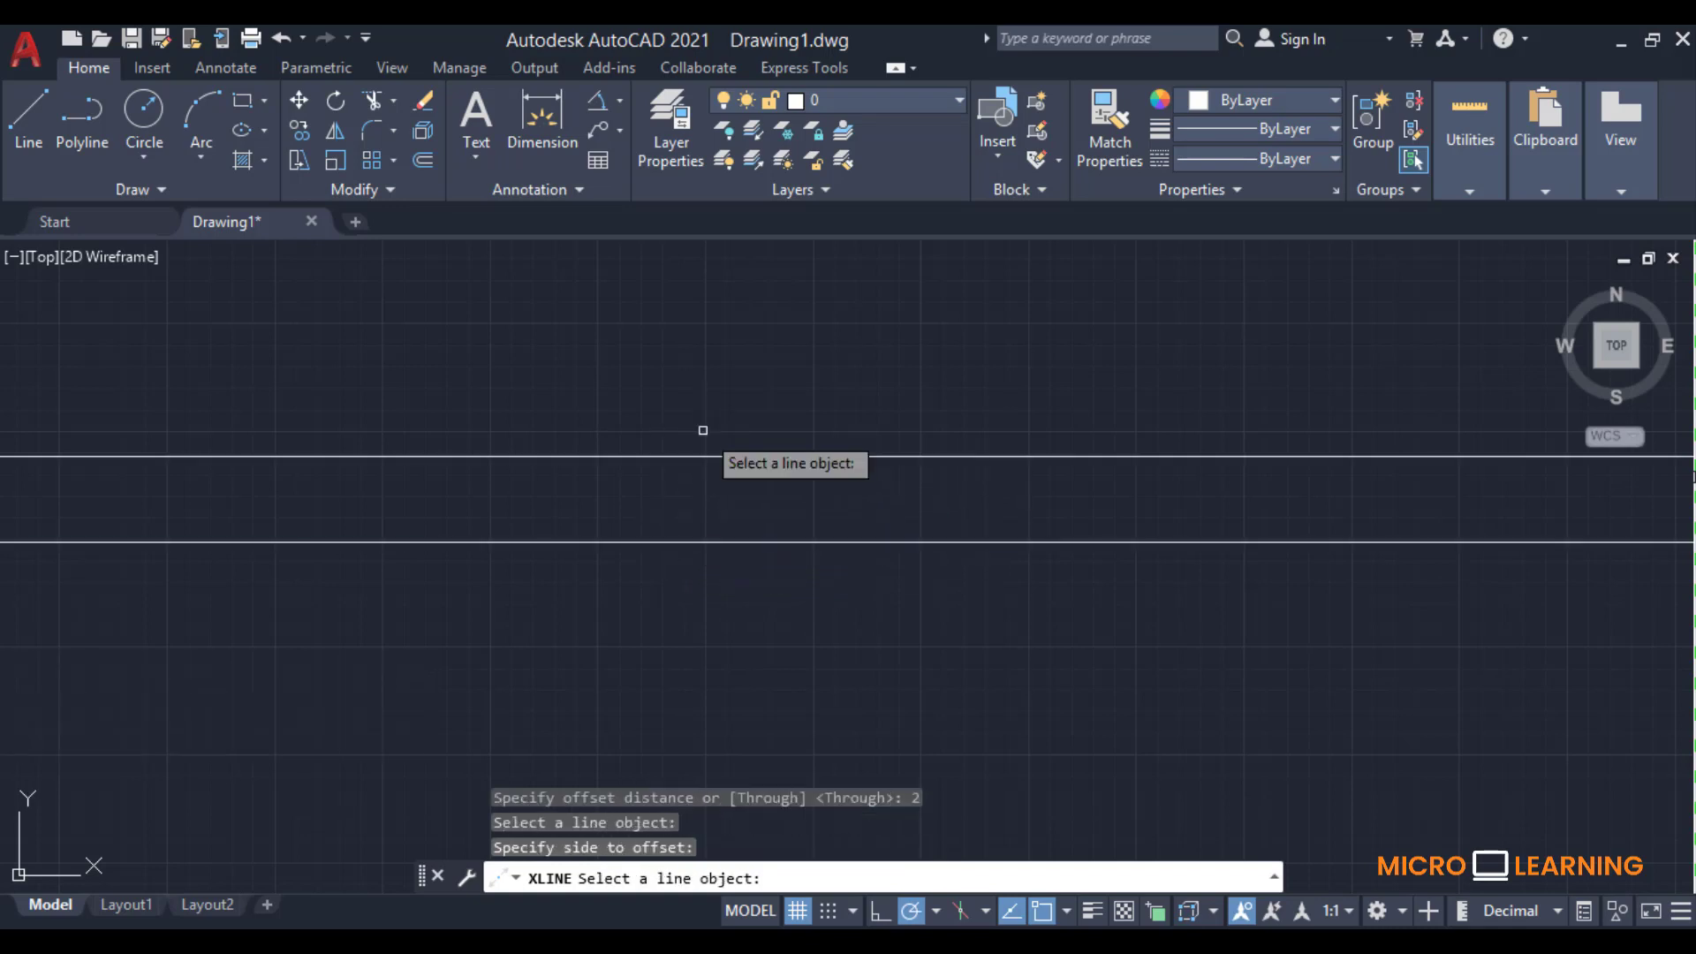
Step: Add three more construction lines below the original, offsetting each one downward by 2 from the previous line
click(725, 540)
click(710, 629)
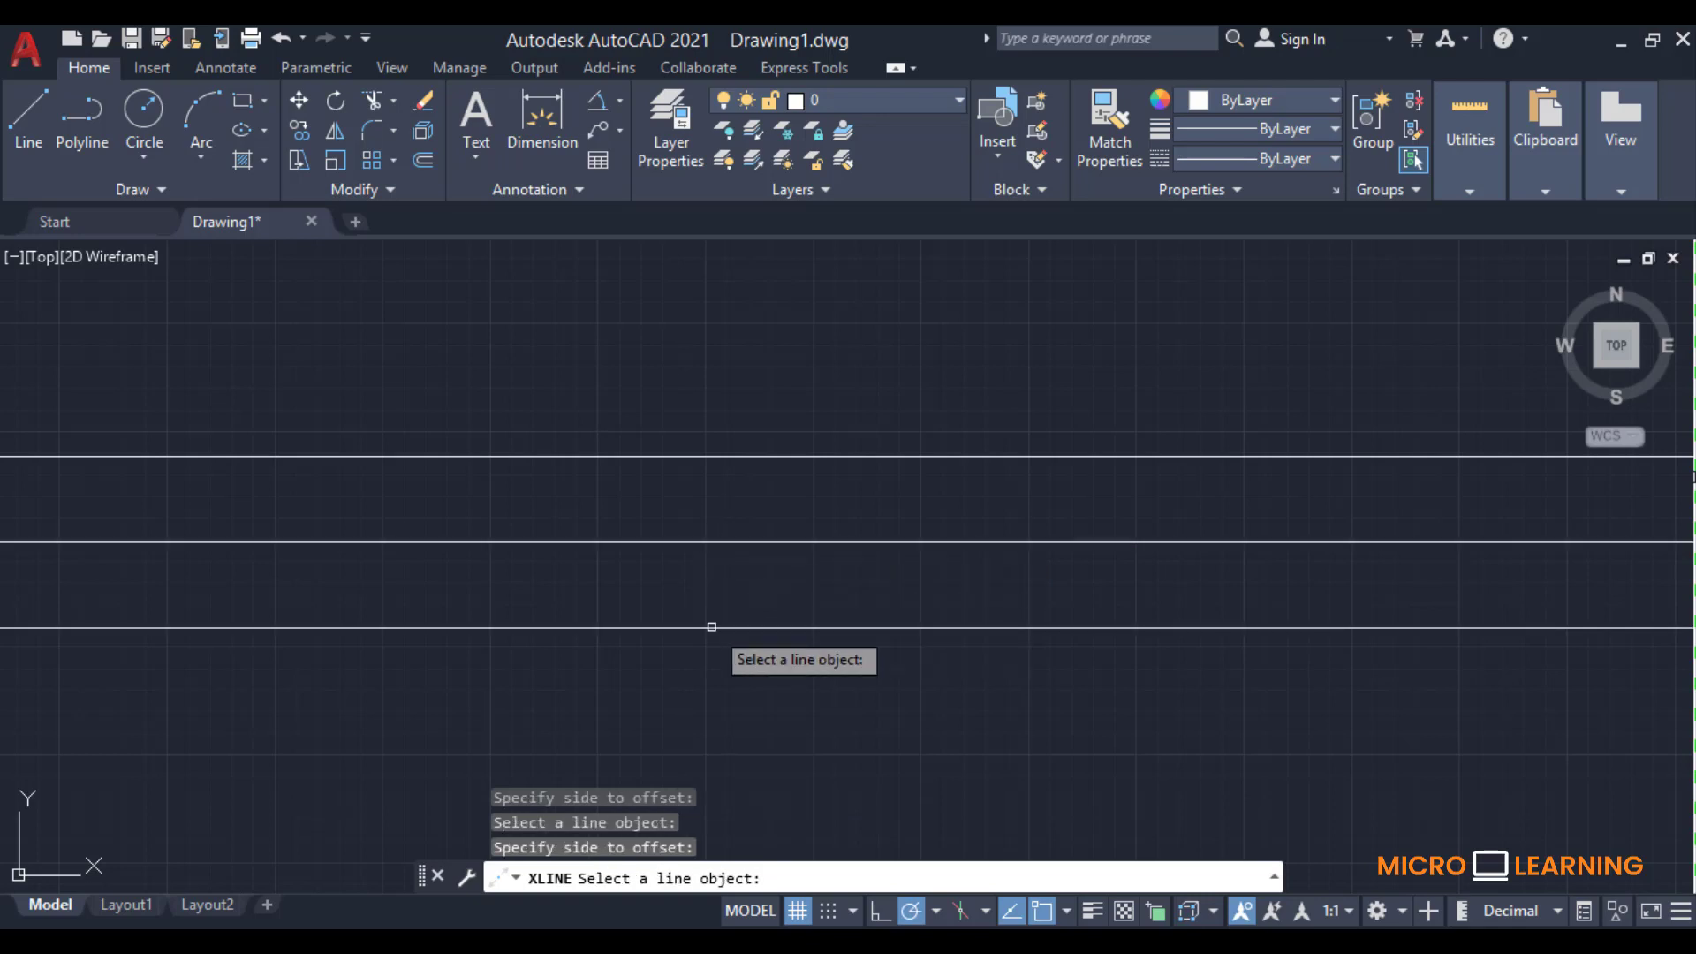
click(711, 629)
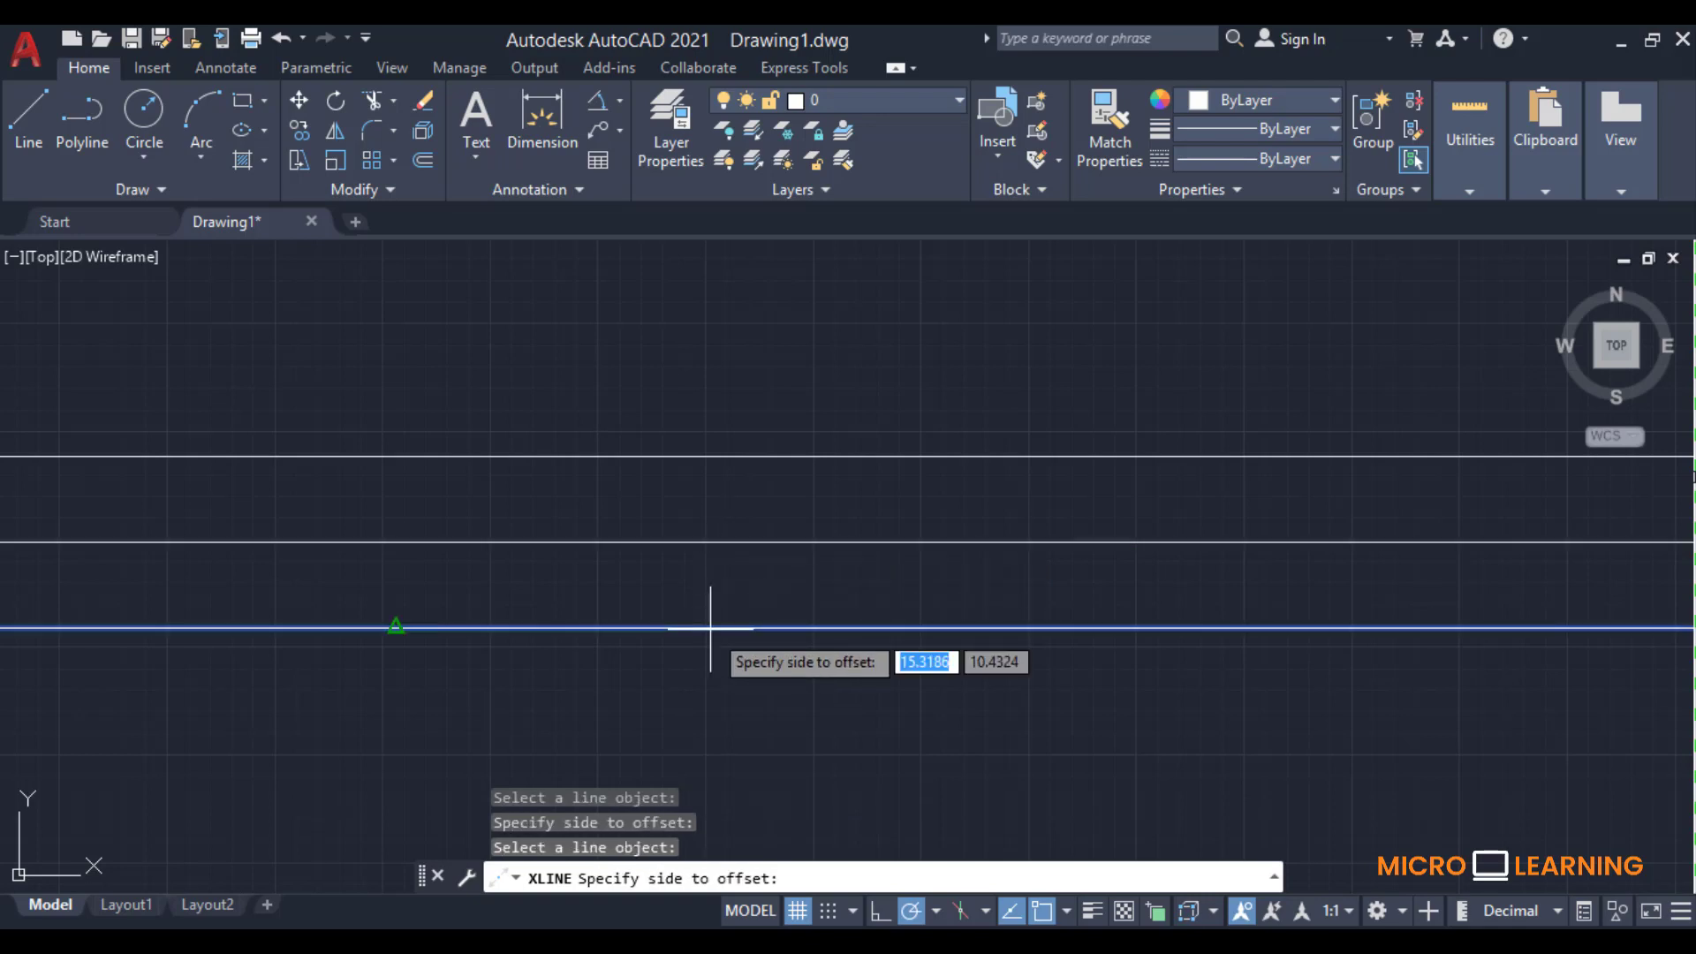
click(713, 698)
click(733, 712)
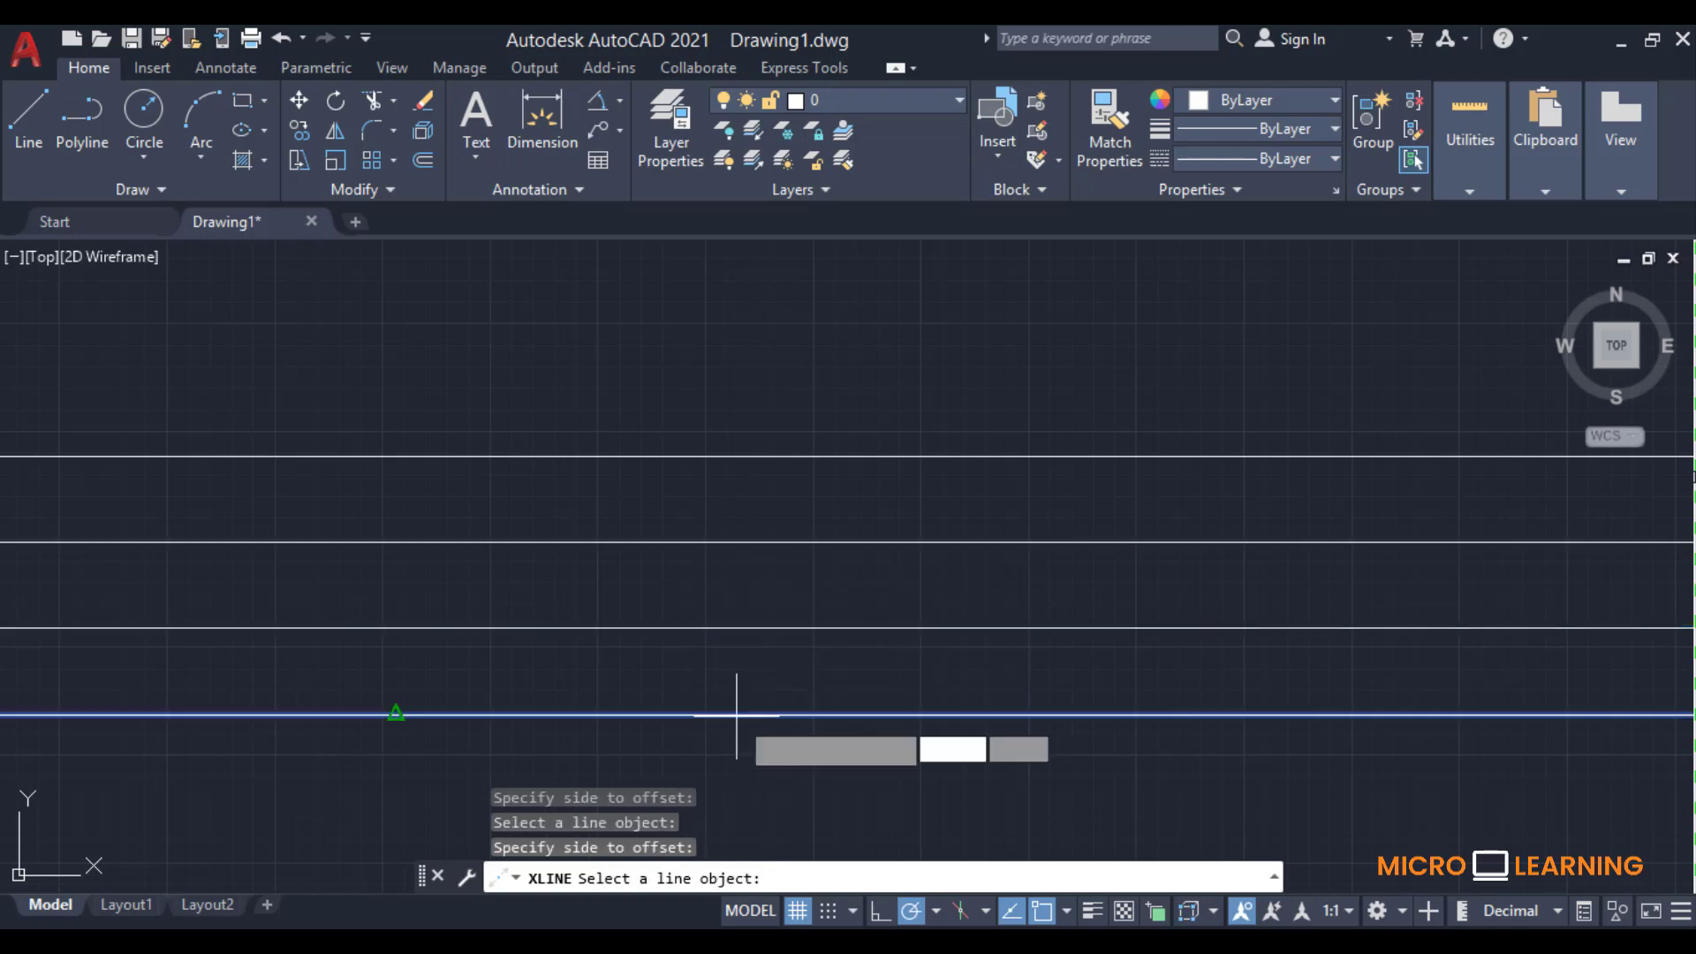
click(753, 787)
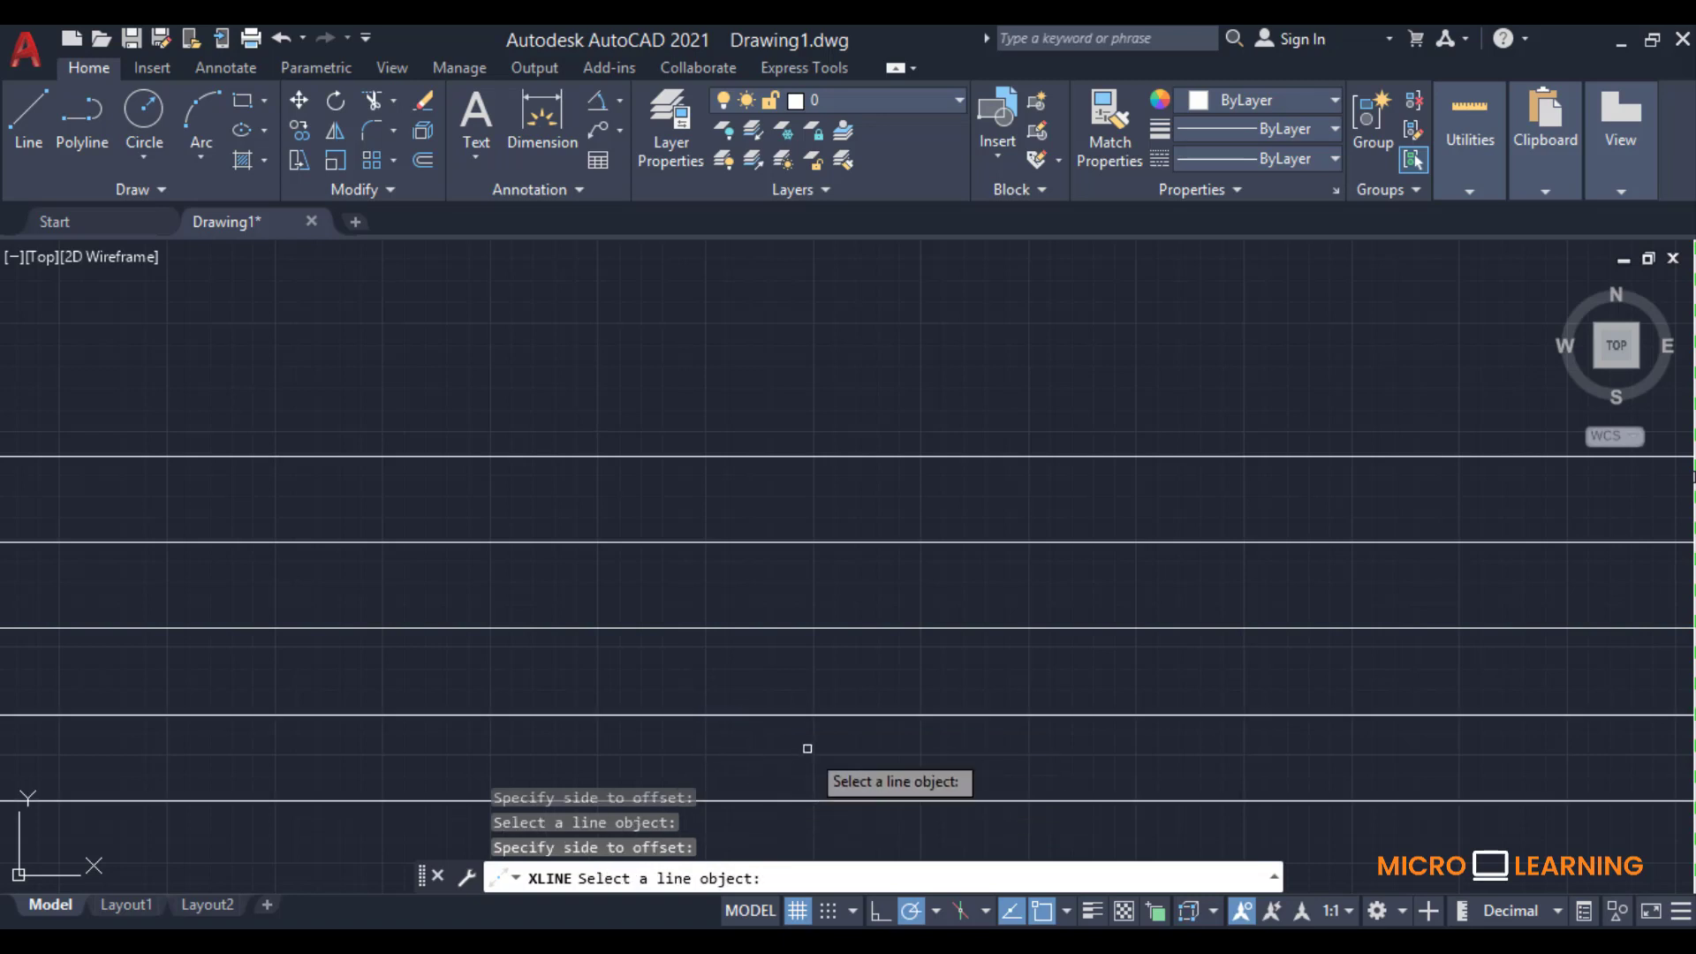
key(Return)
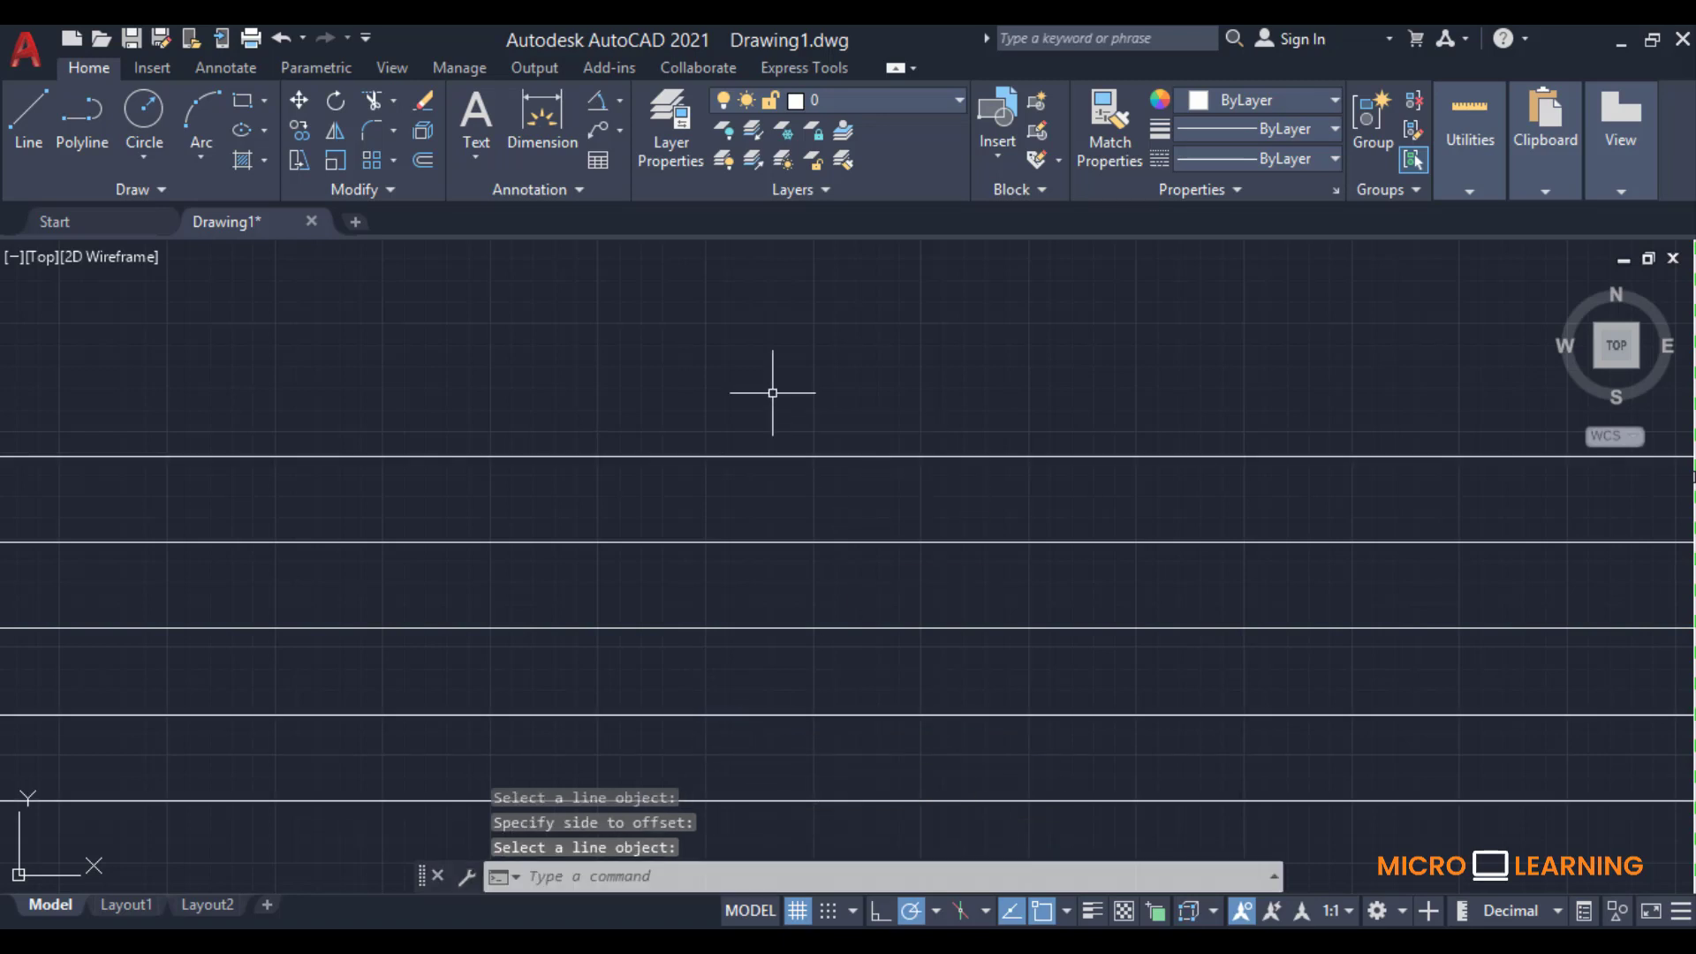
Step: Erase all five horizontal construction lines
click(957, 424)
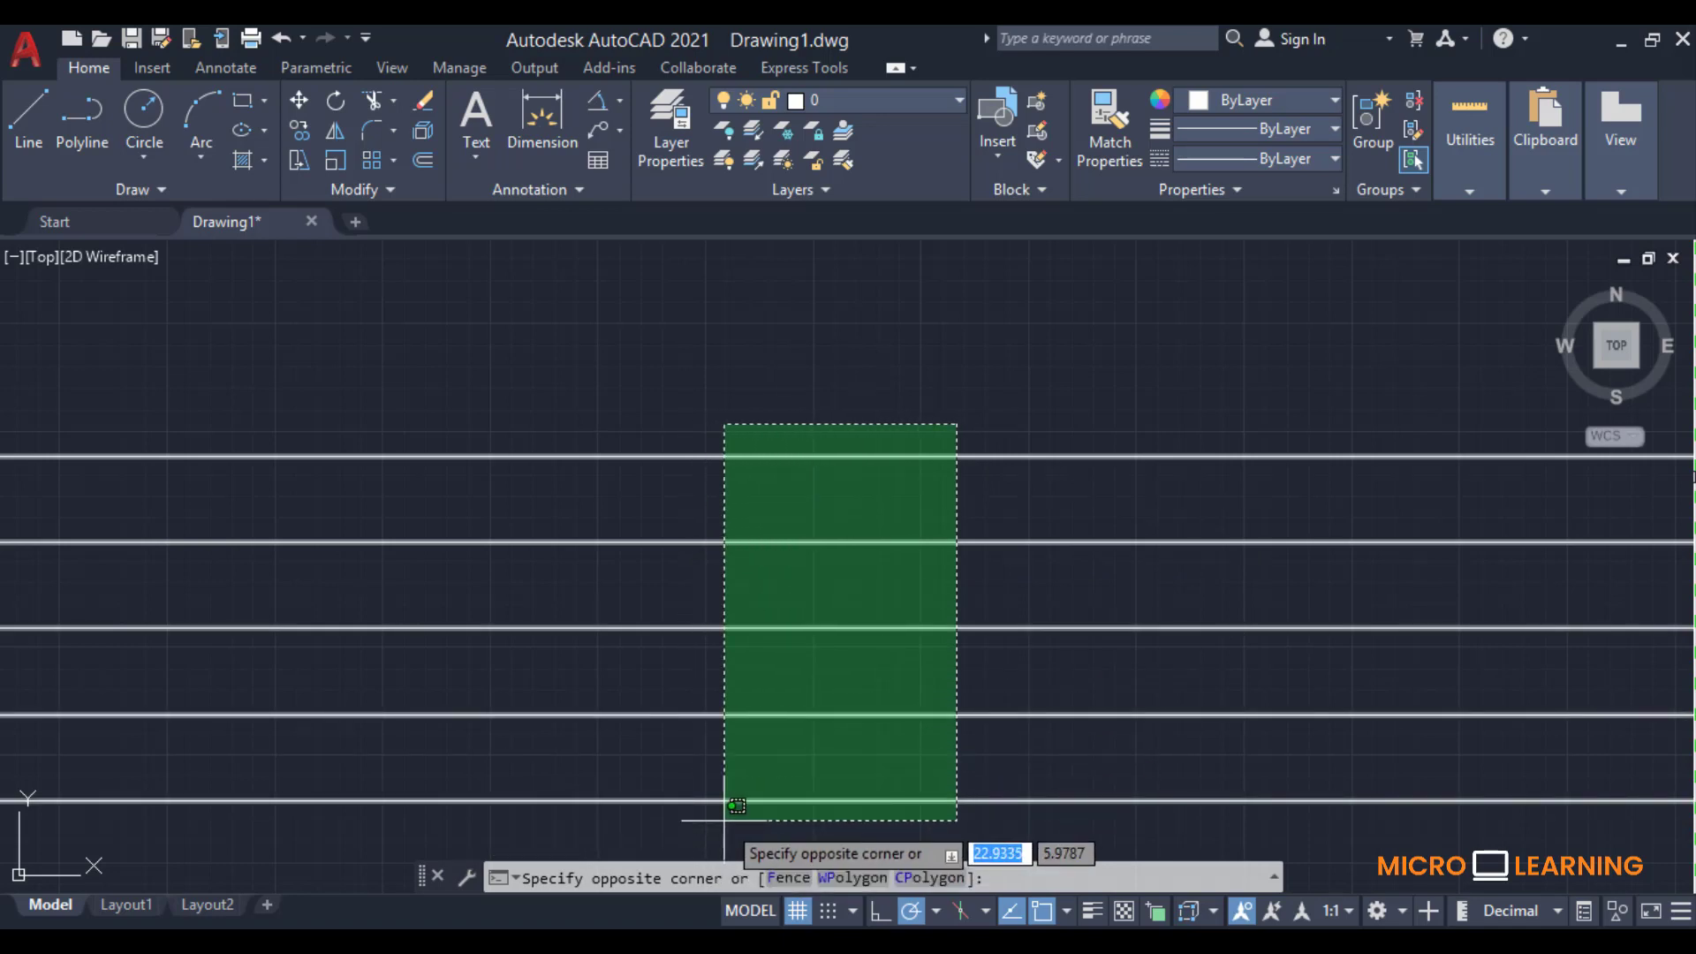
click(724, 820)
right_click(668, 385)
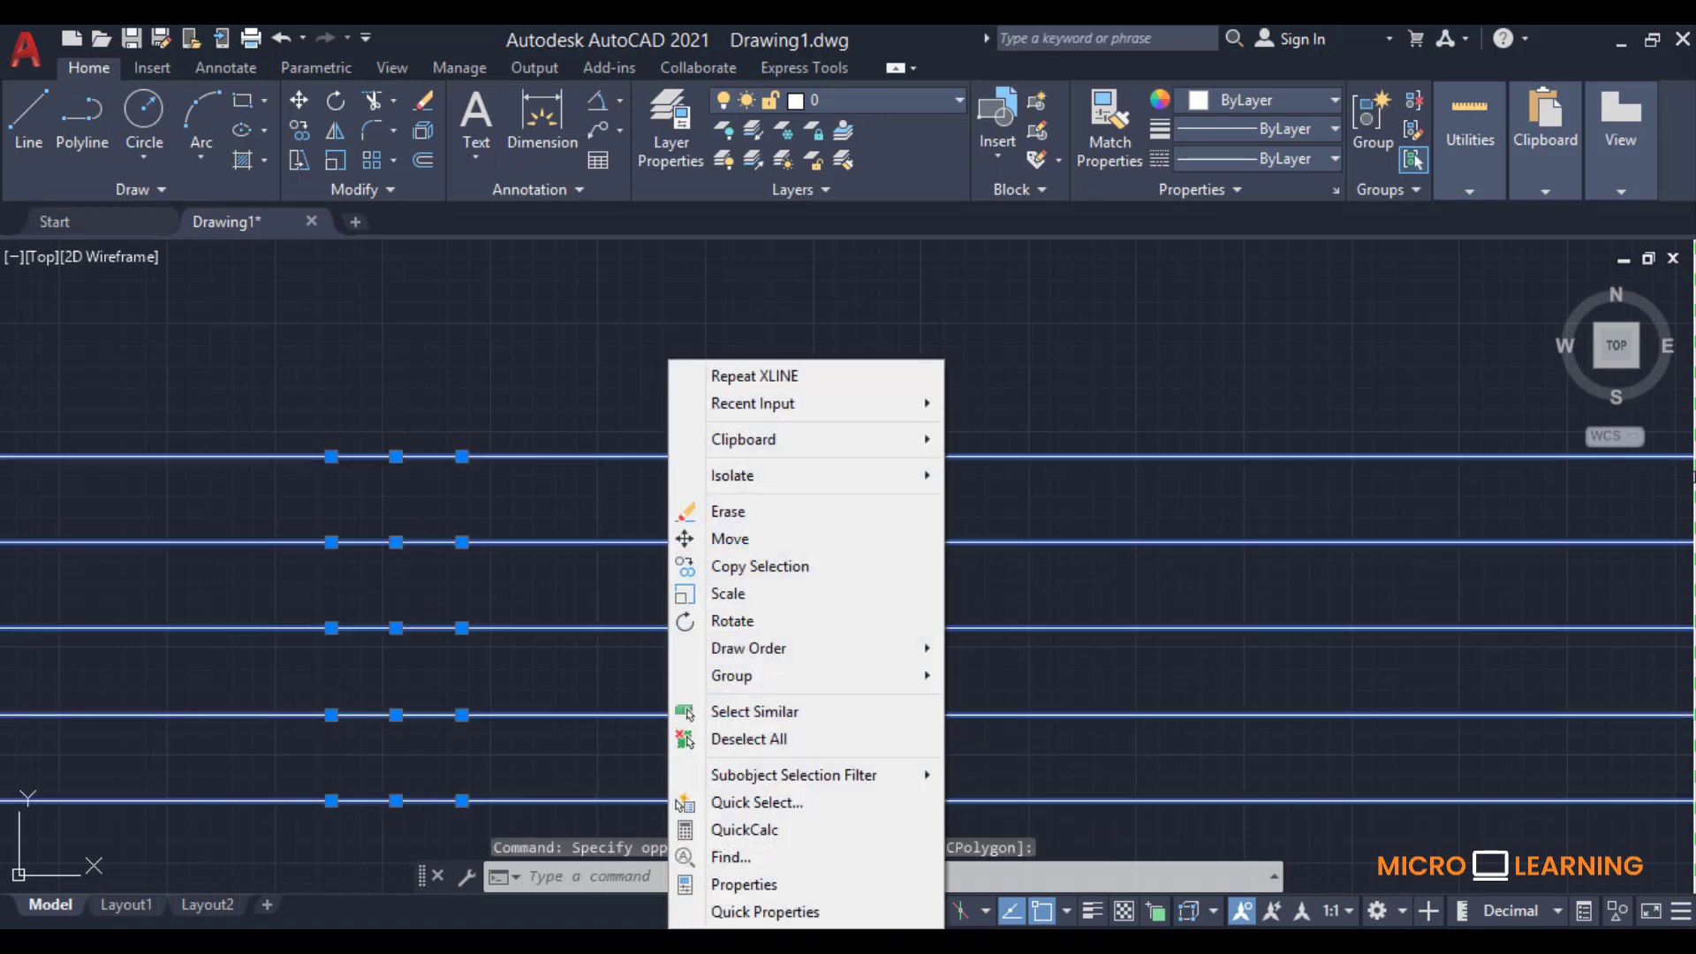
click(723, 511)
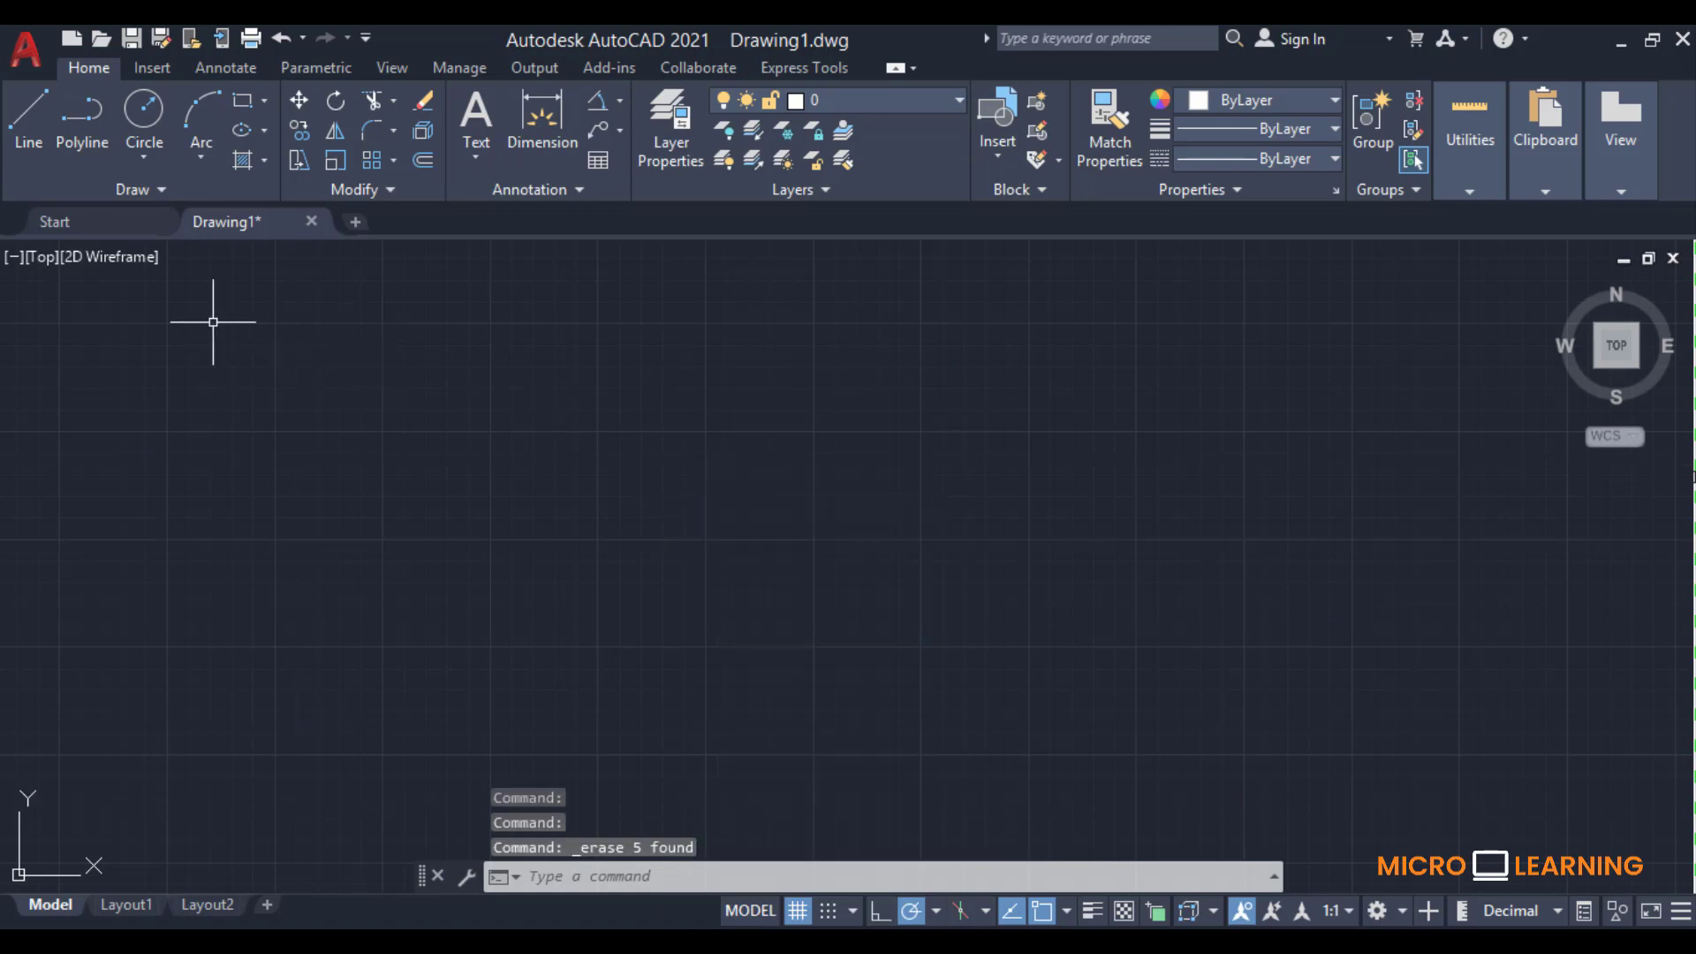
Step: Draw five rays fanning out from one common start point with the Ray command: one horizontal, three rising rightward and one up-left
click(152, 194)
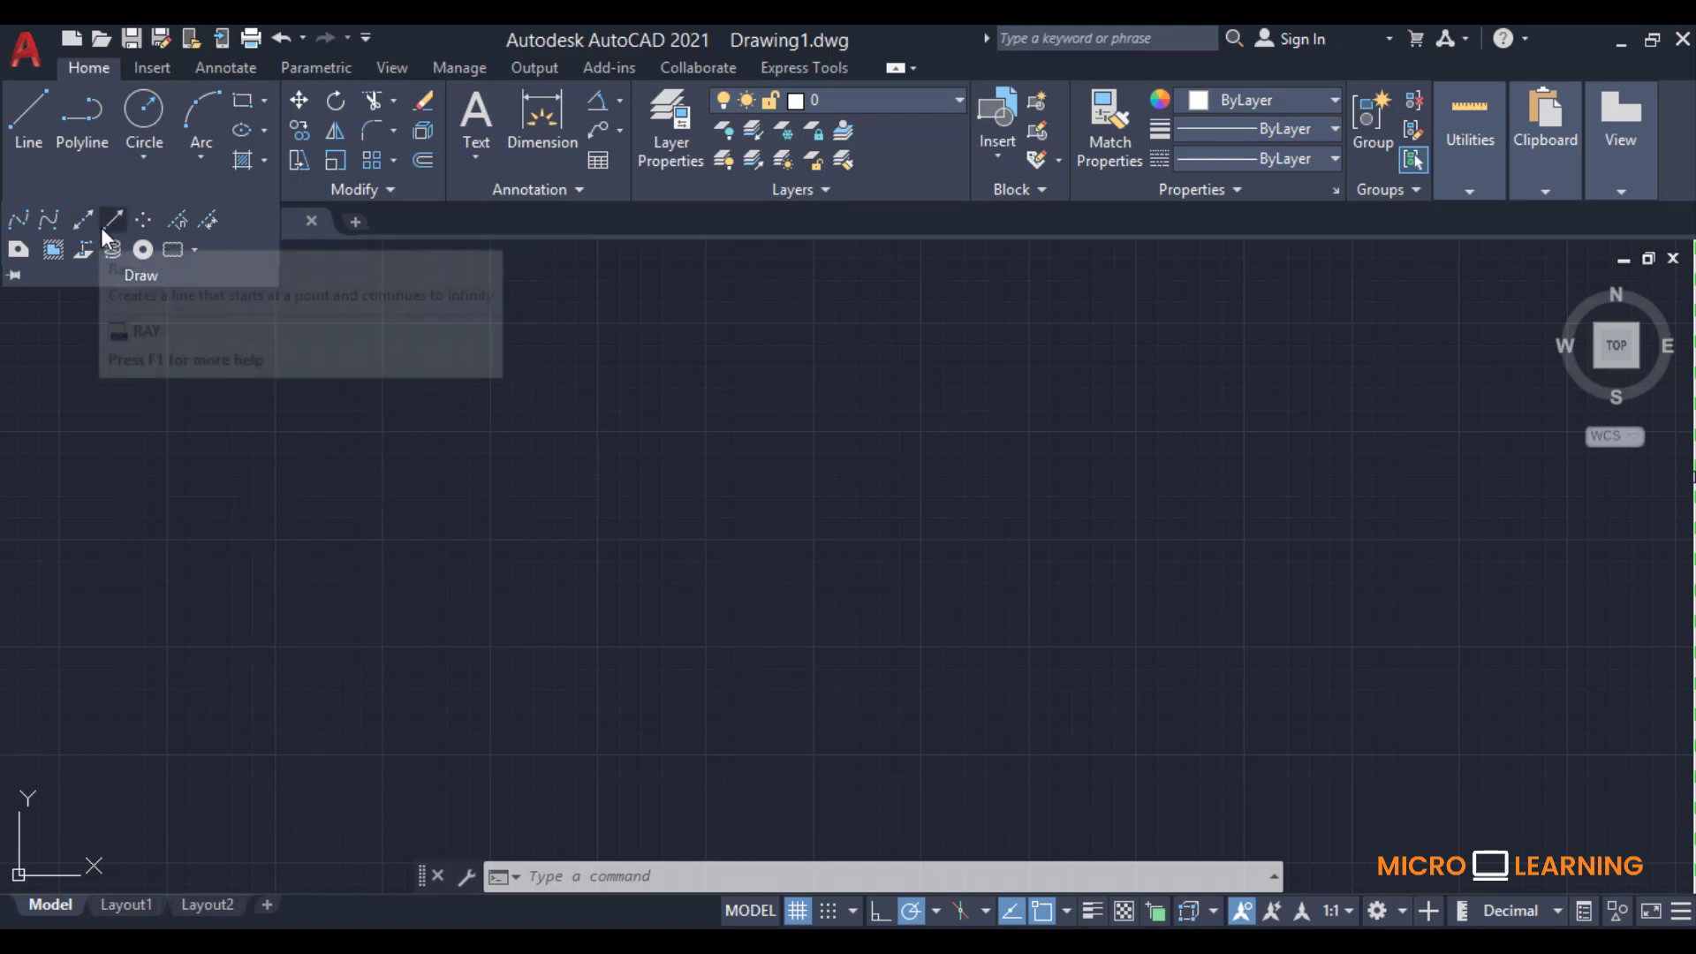
click(111, 220)
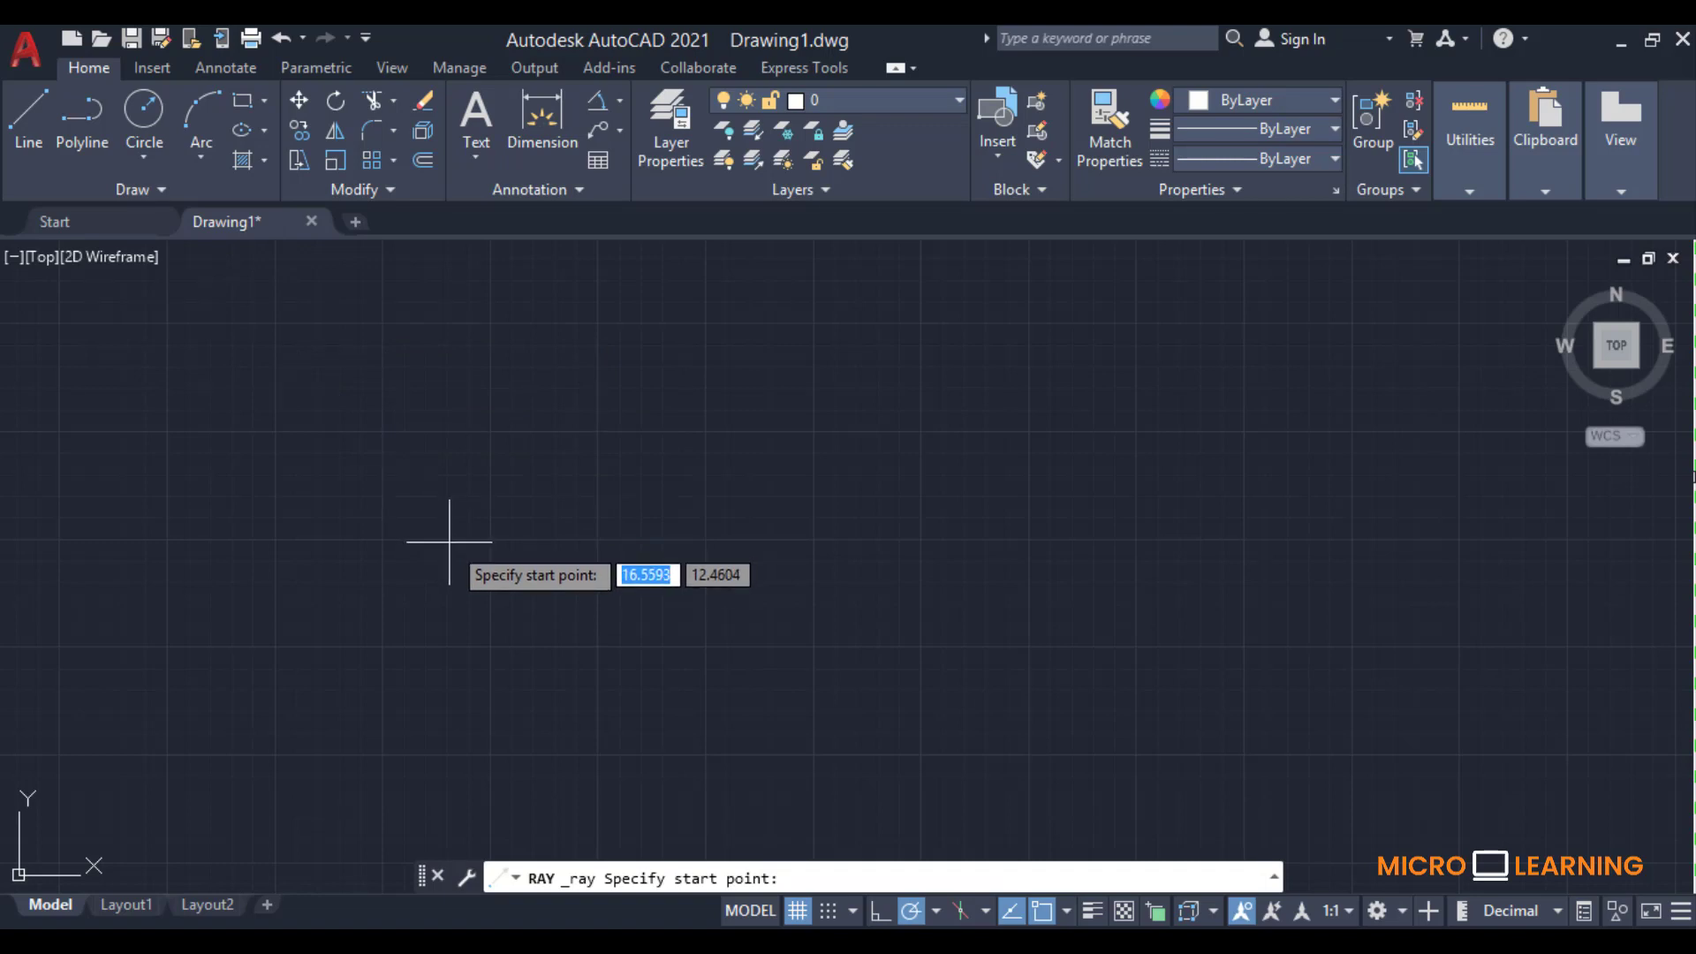
click(357, 533)
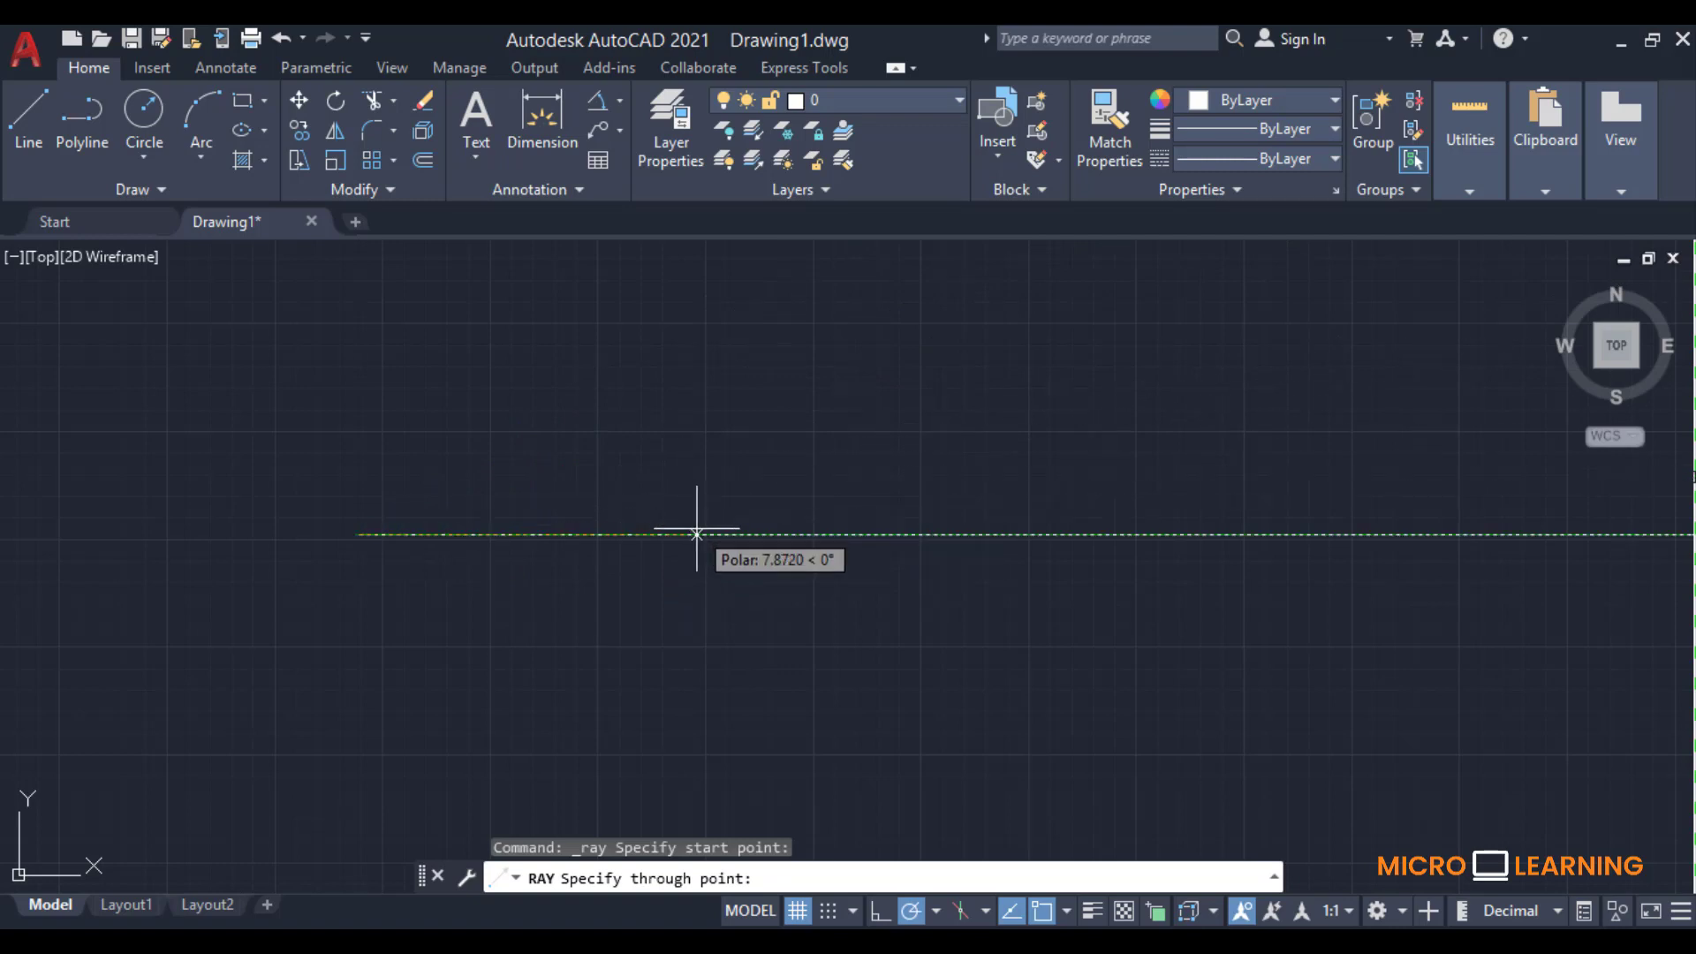
click(727, 533)
click(733, 461)
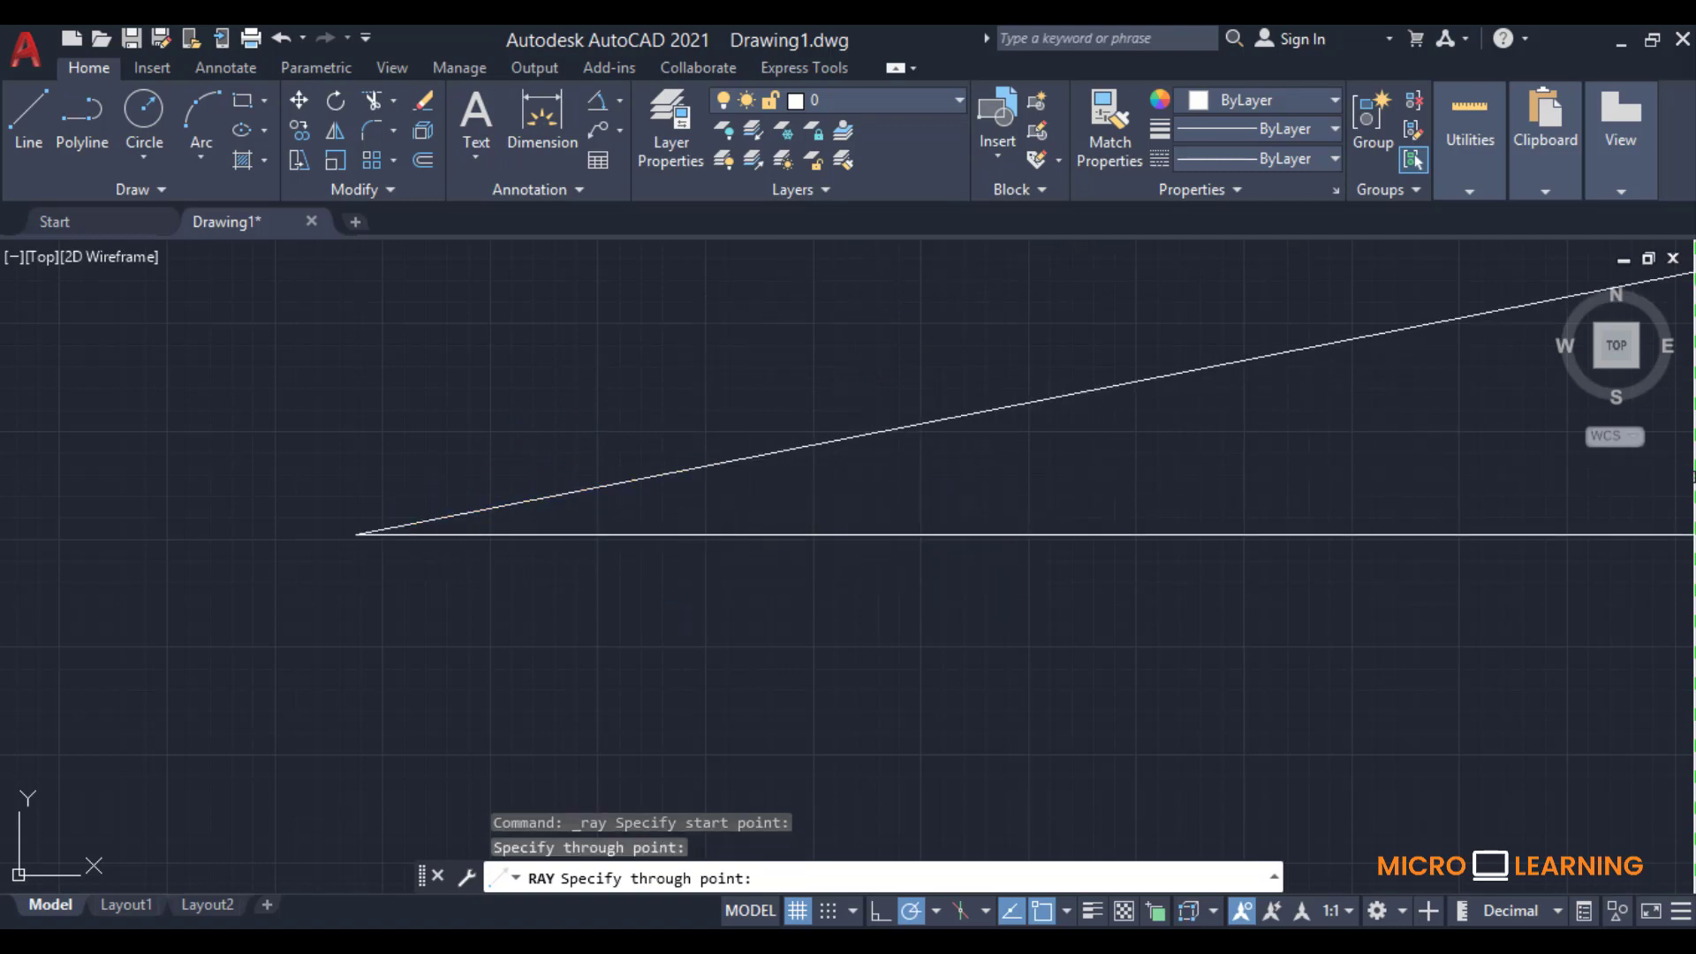
click(658, 367)
click(442, 348)
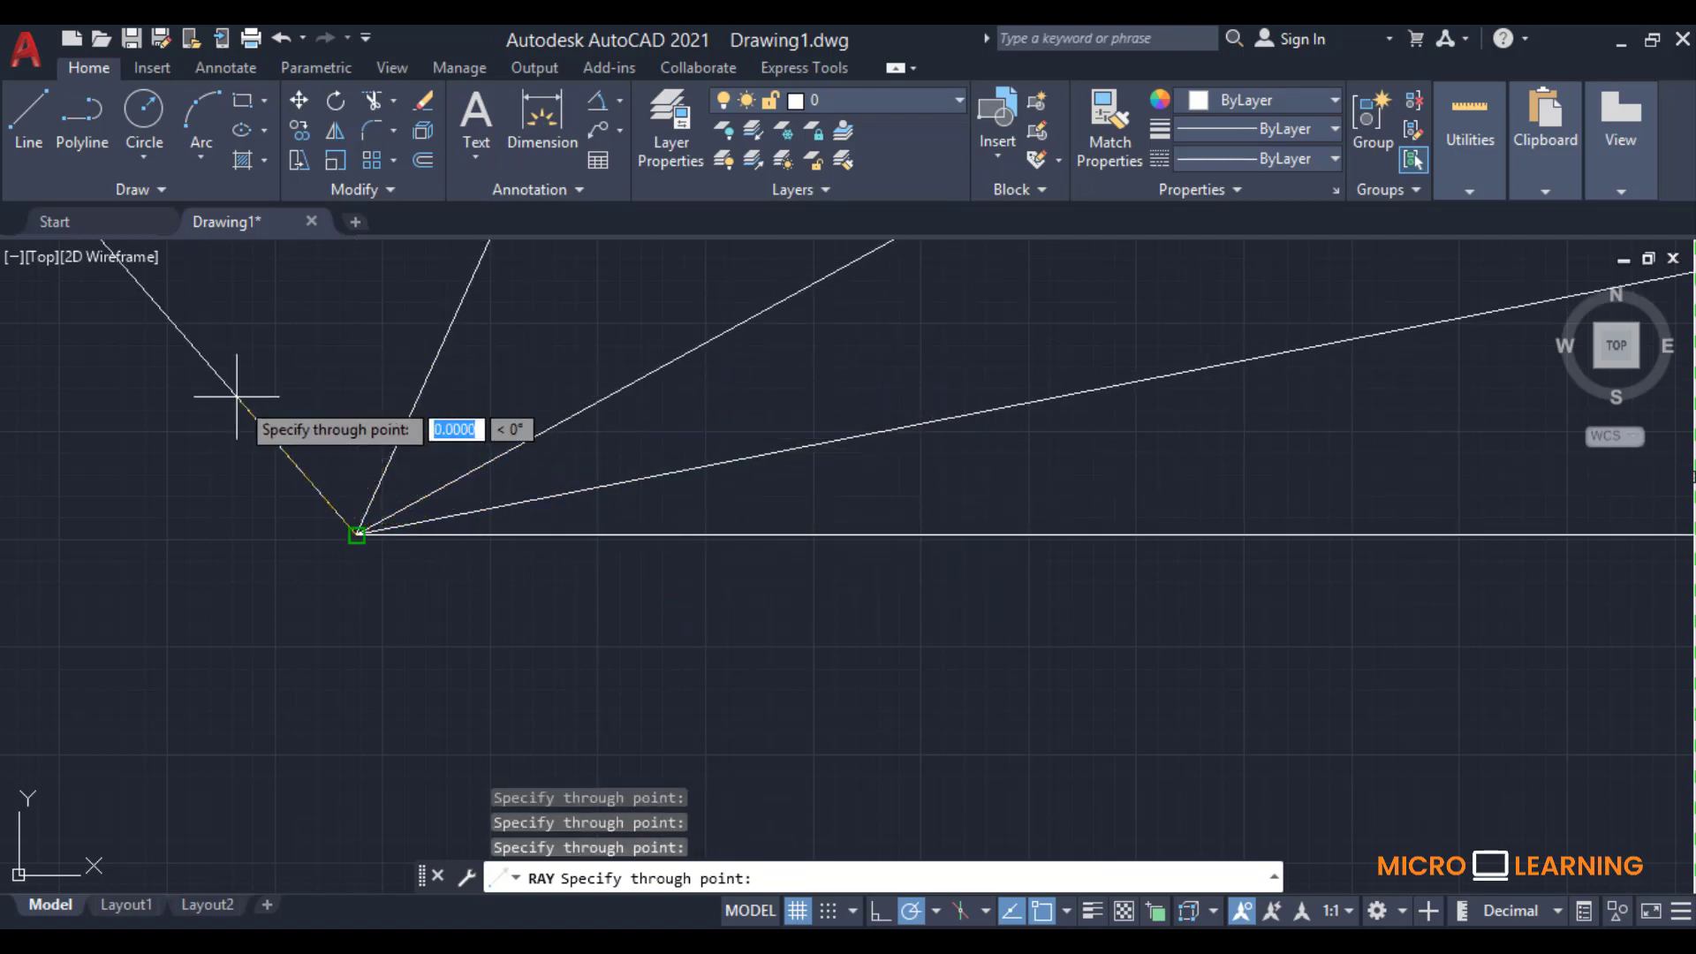
click(222, 378)
key(Return)
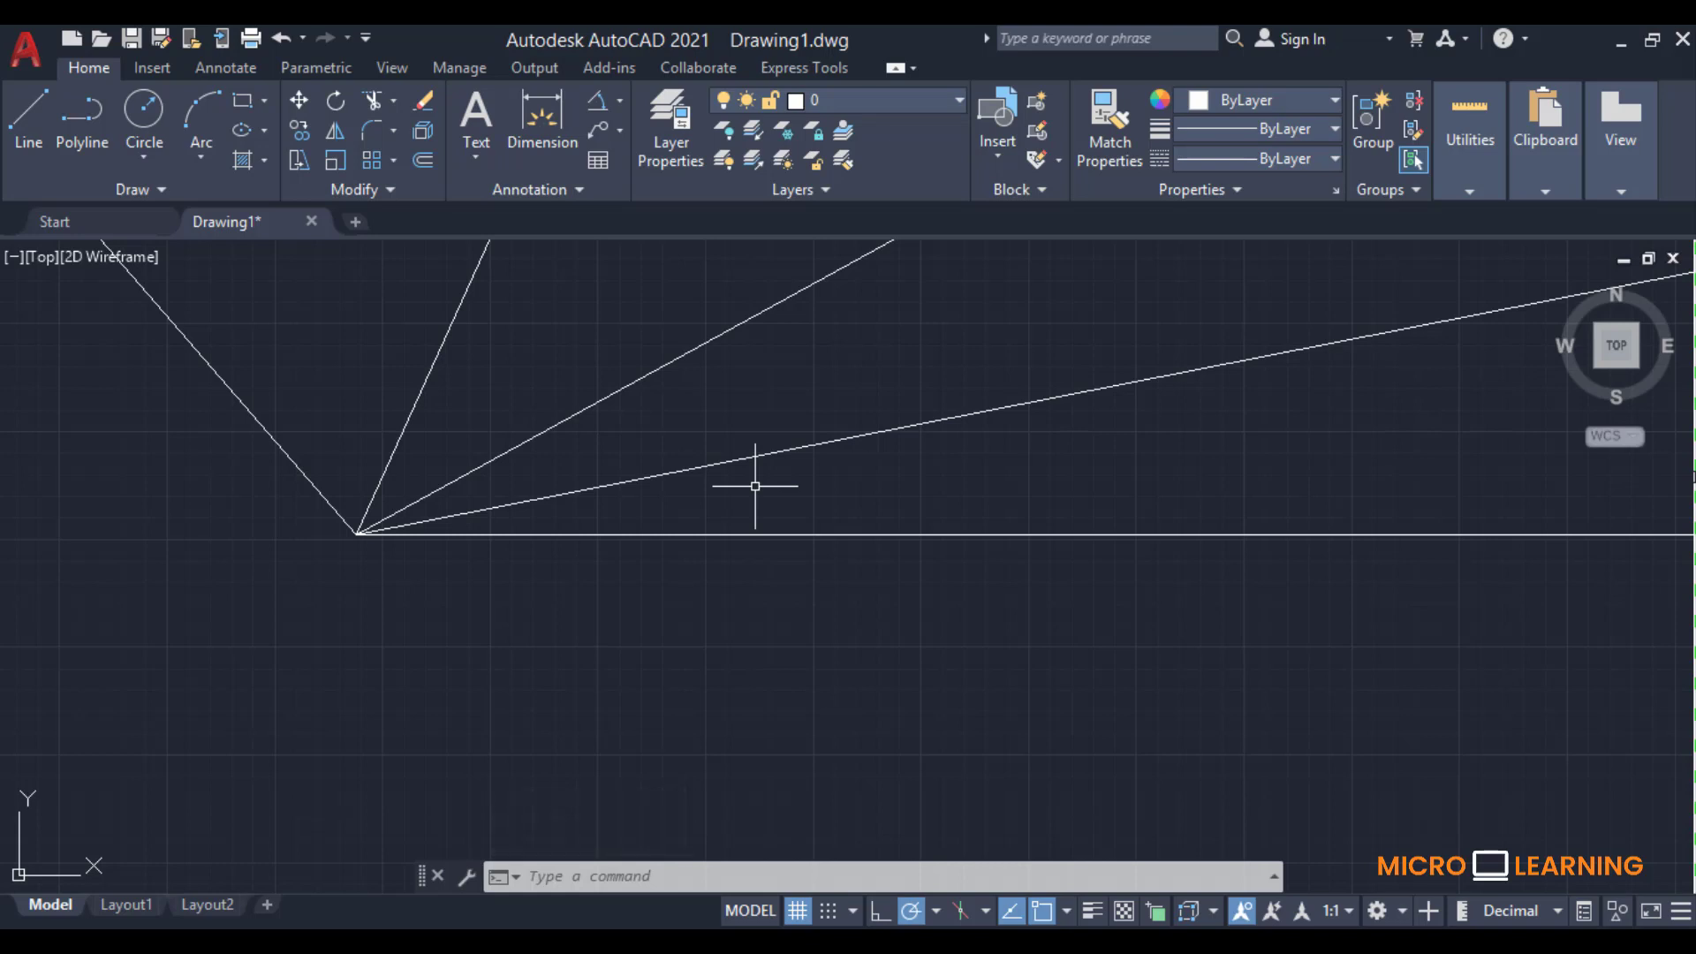
Step: Erase all five rays from the drawing
click(871, 337)
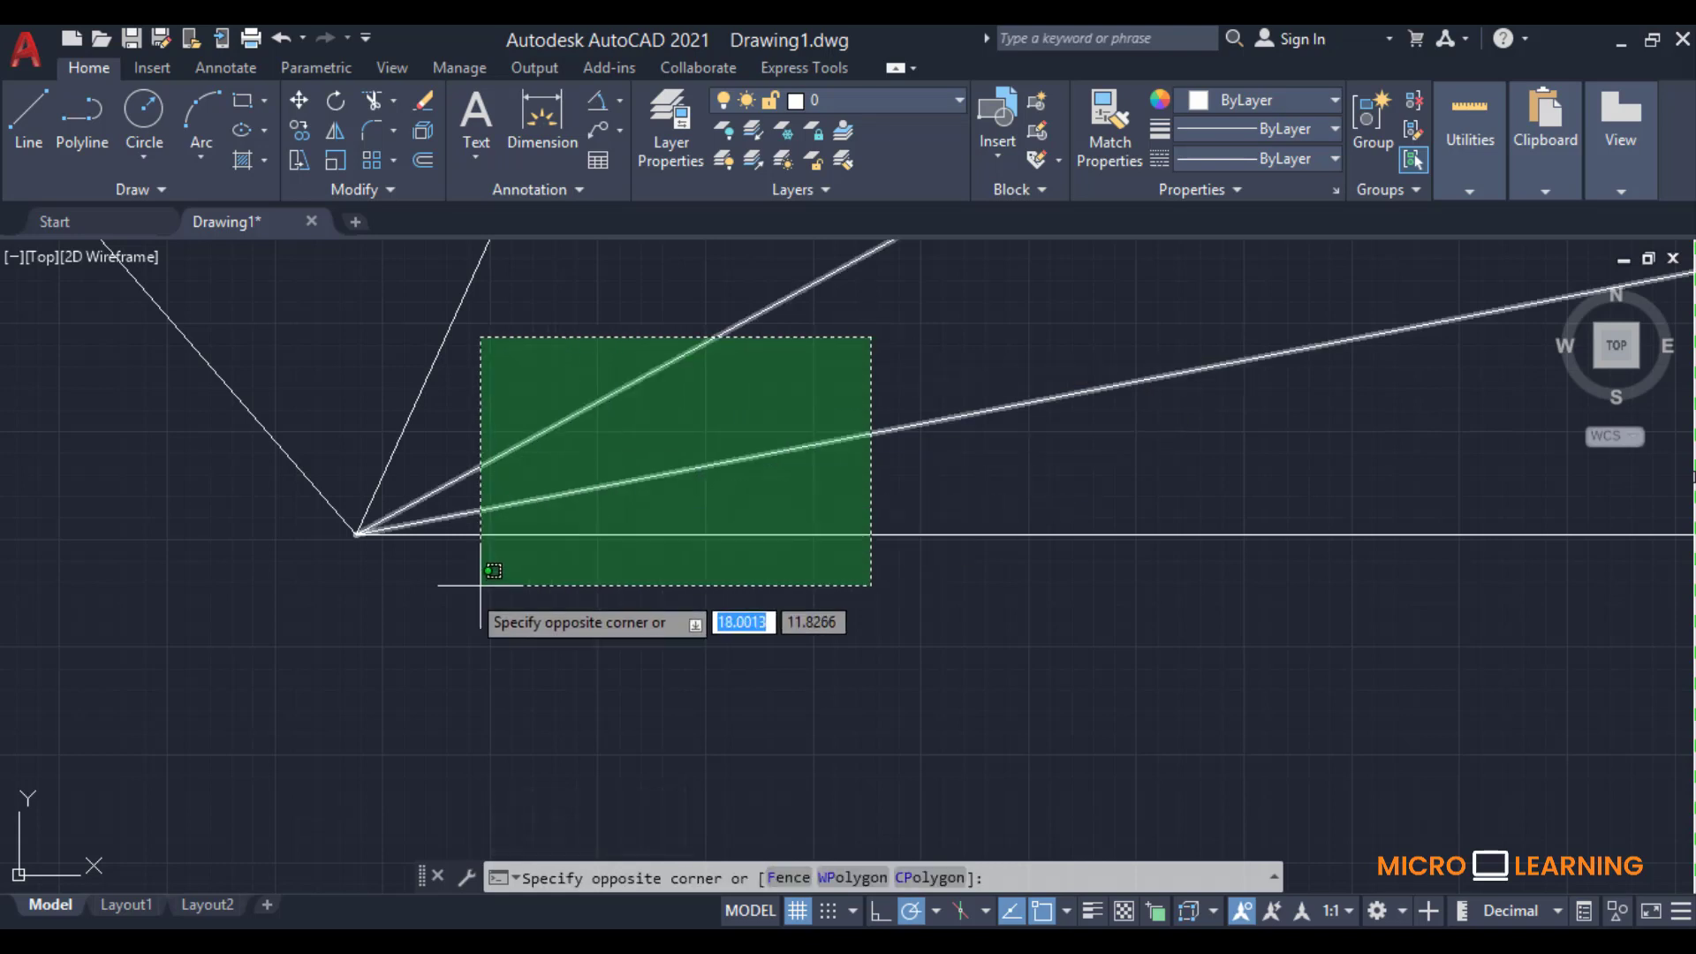
click(321, 618)
right_click(322, 618)
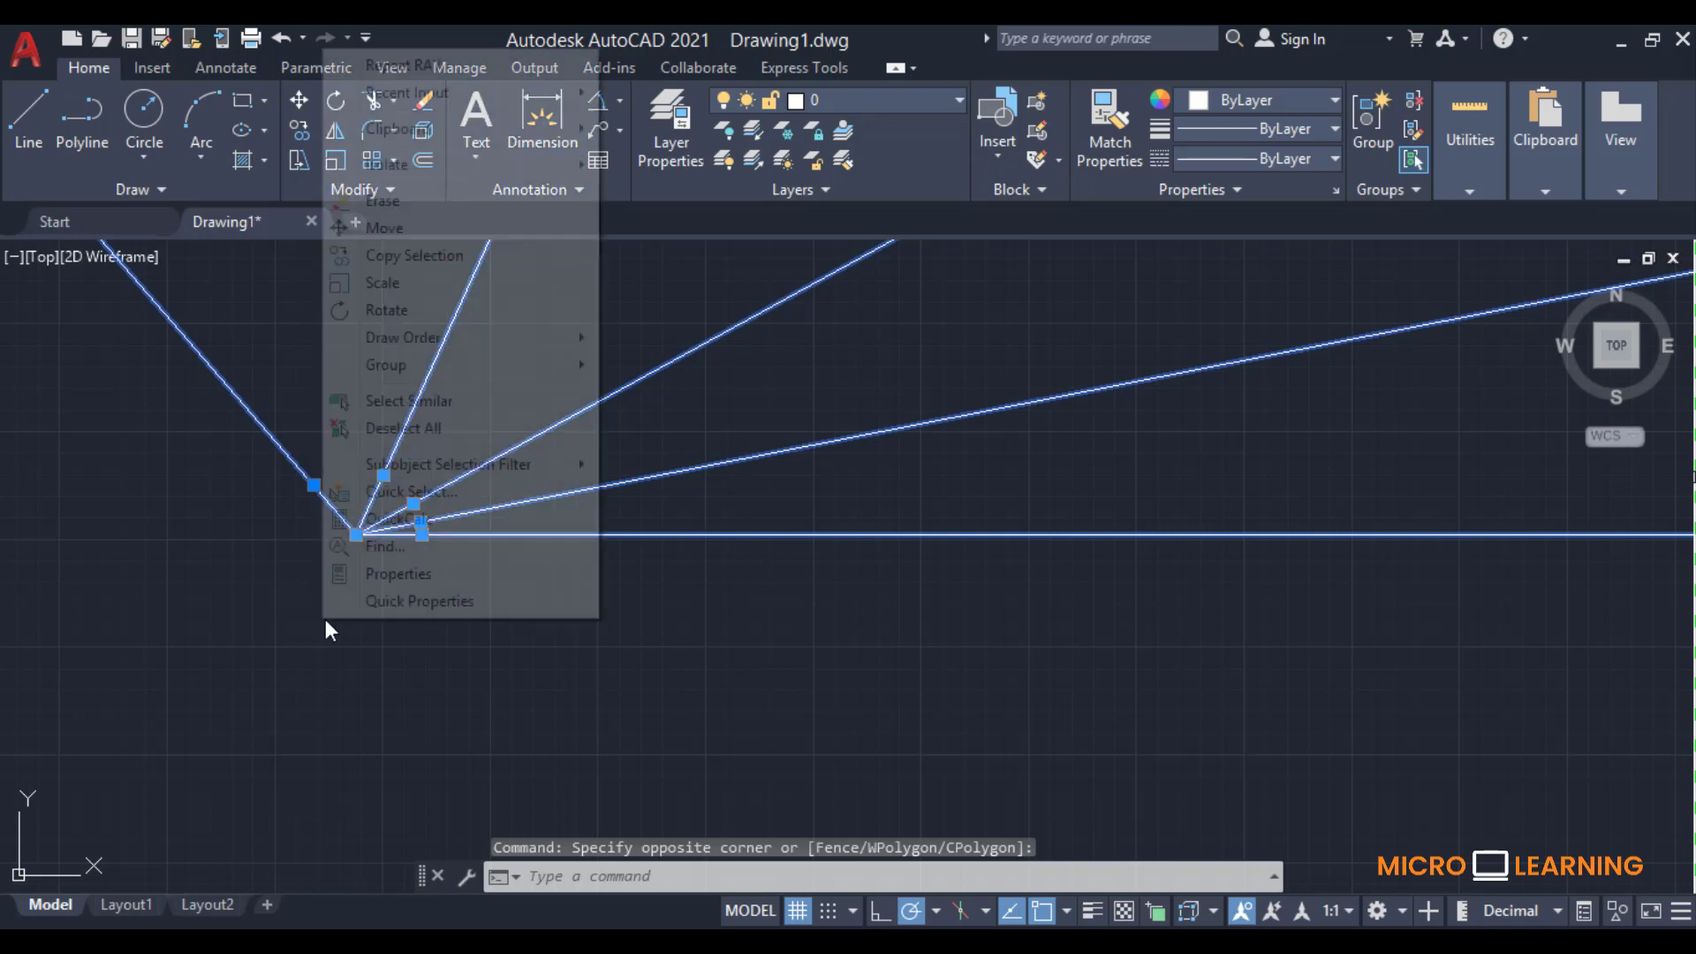
click(383, 201)
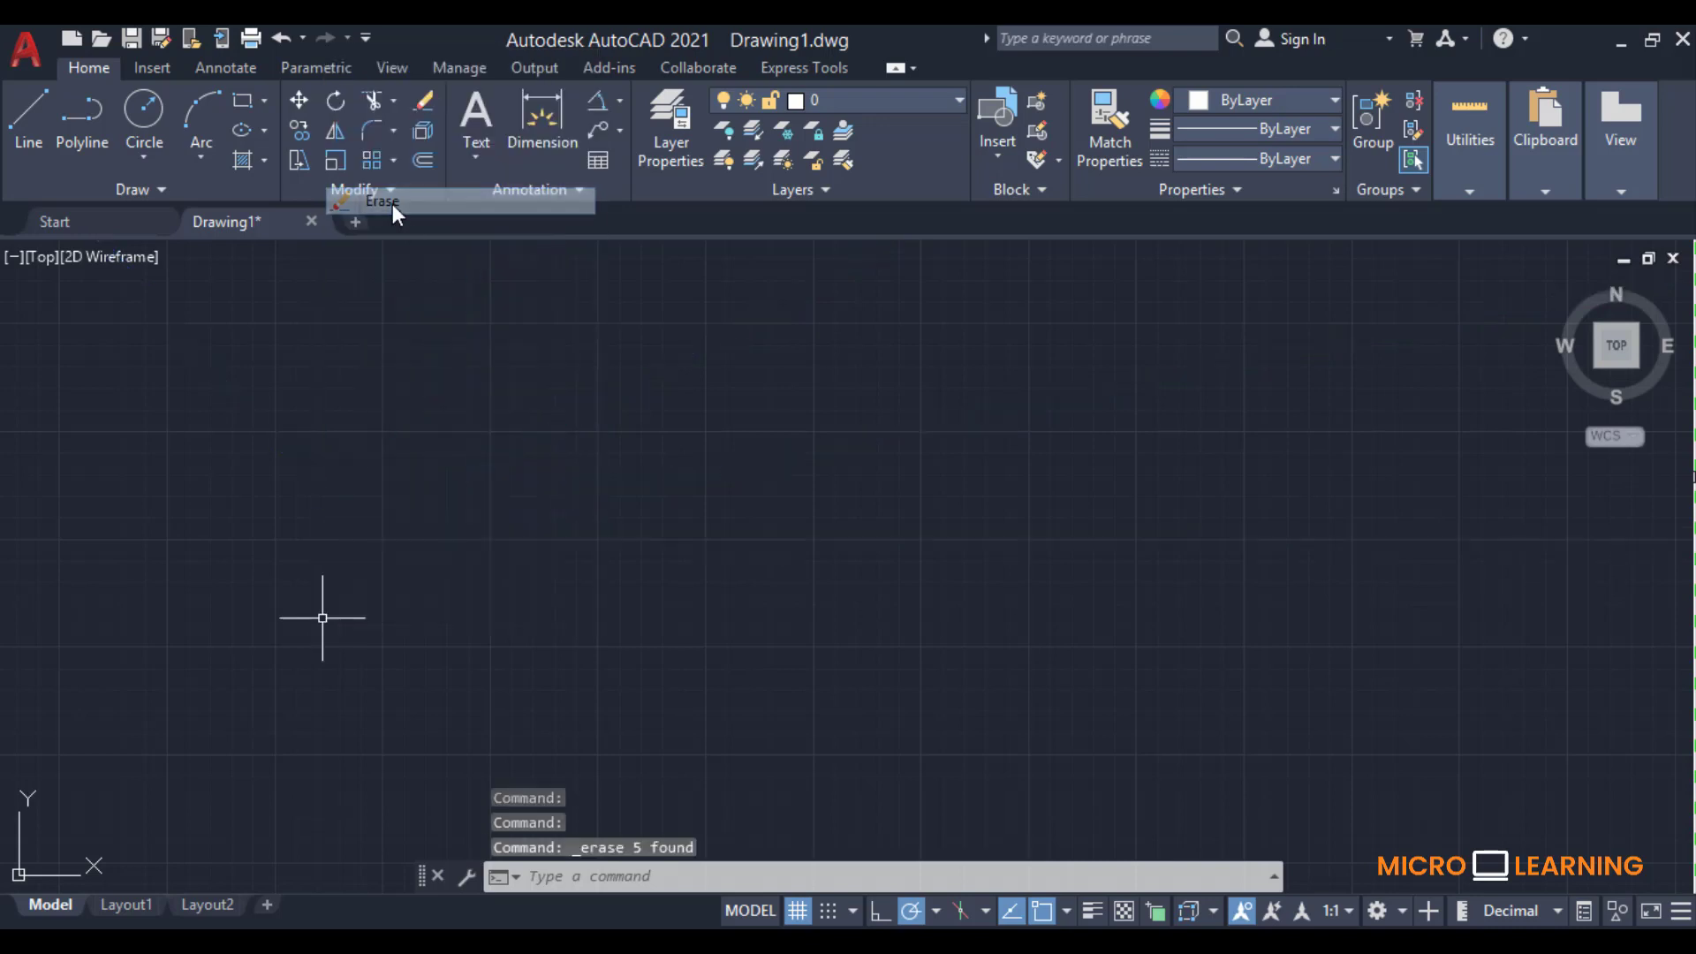